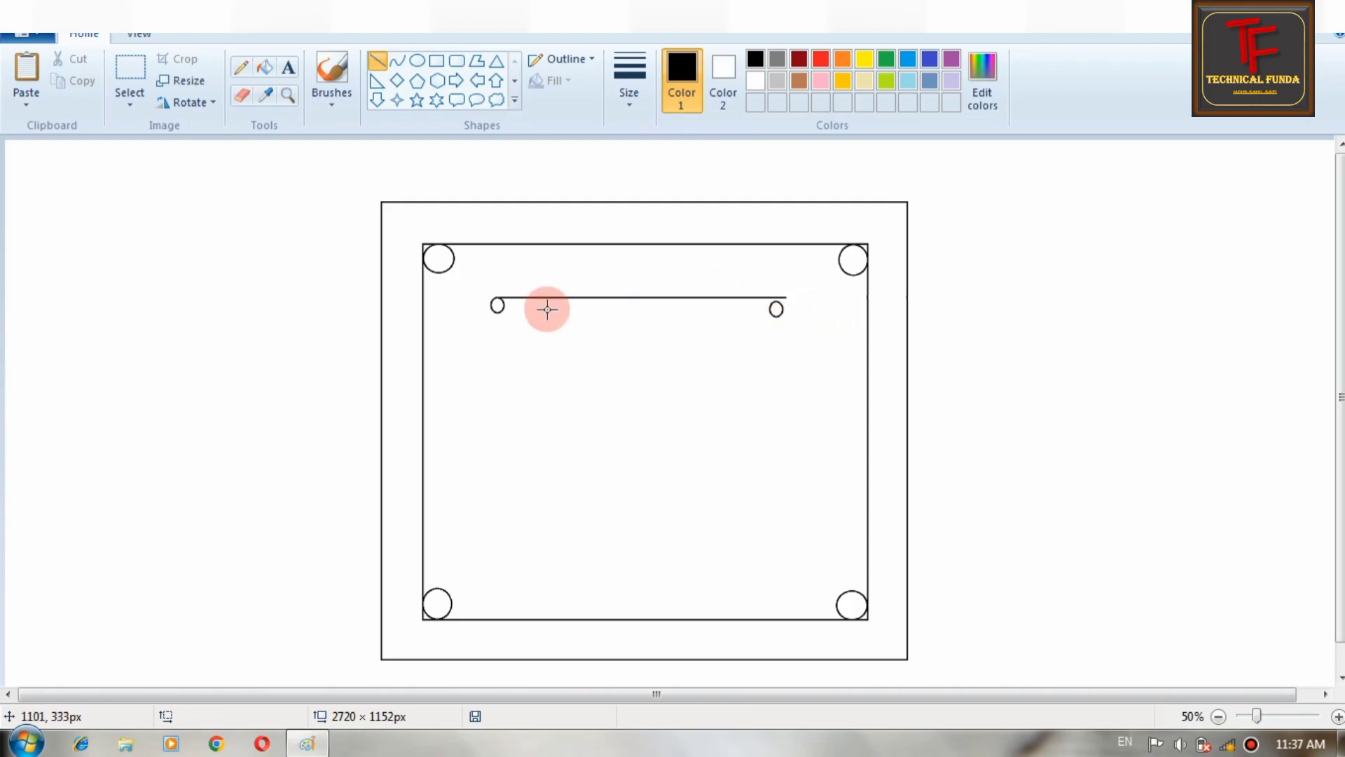
# Step: Draw the bar's lower line, about 581 px long, beneath the two small circles and delete the bar's right end with its circle
pyautogui.moveTo(497, 310)
pyautogui.mouseDown()
pyautogui.moveTo(785, 339)
pyautogui.moveTo(783, 311)
pyautogui.mouseUp()
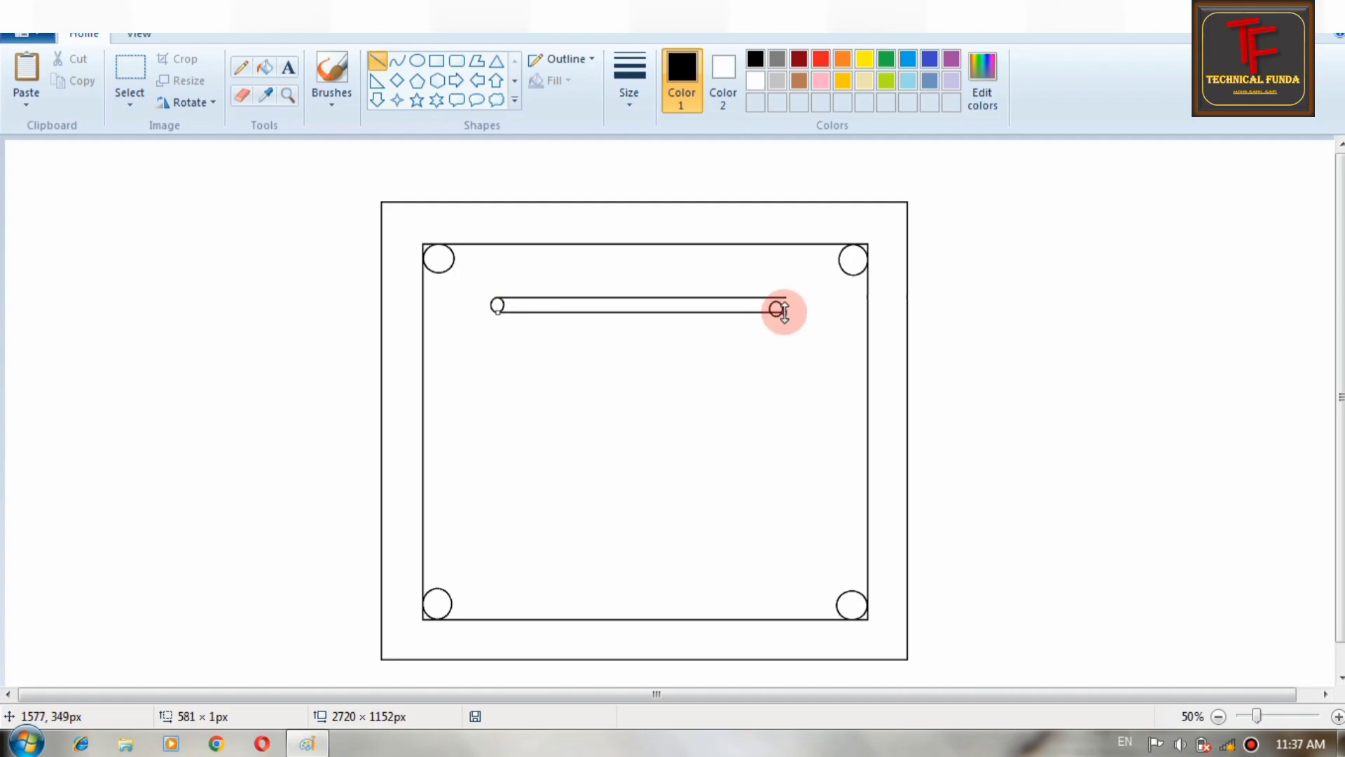
pyautogui.click(795, 370)
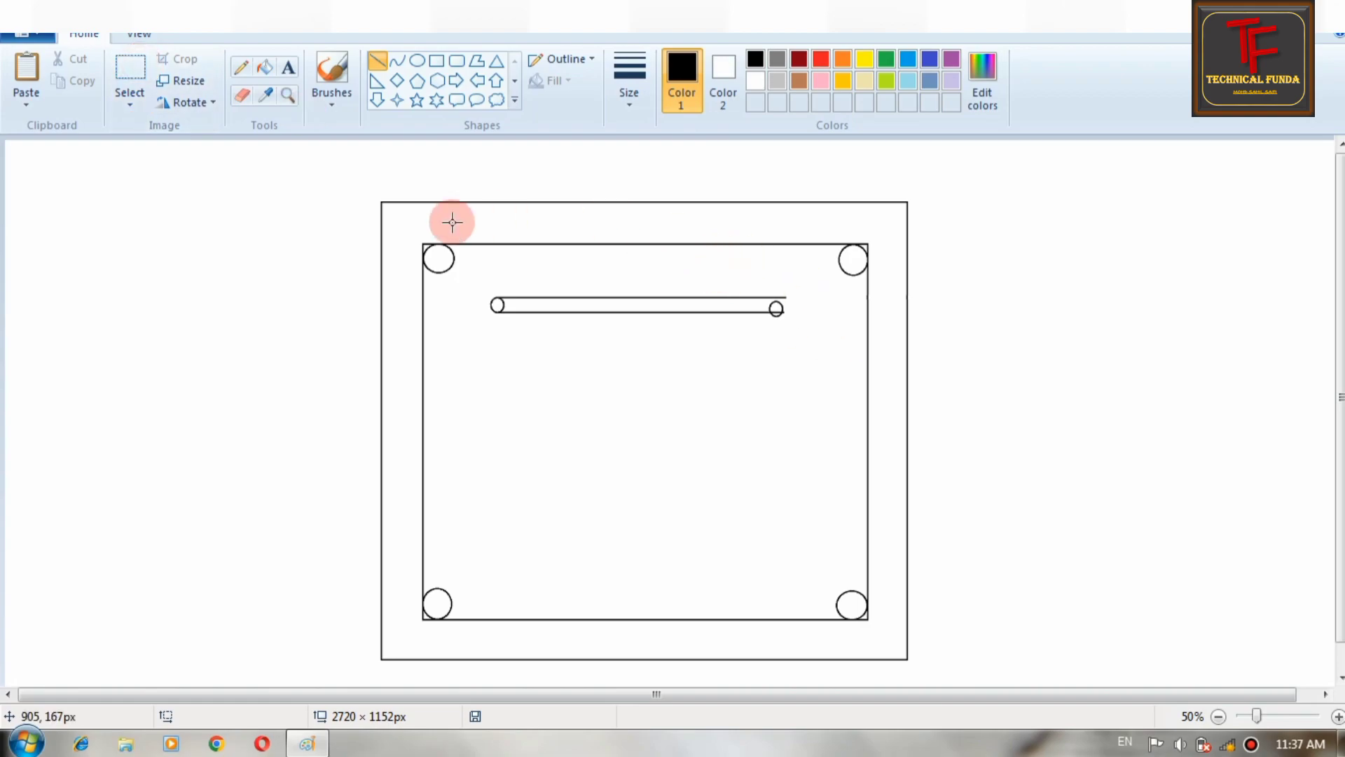
pyautogui.click(117, 58)
pyautogui.moveTo(732, 274); pyautogui.dragTo(813, 351)
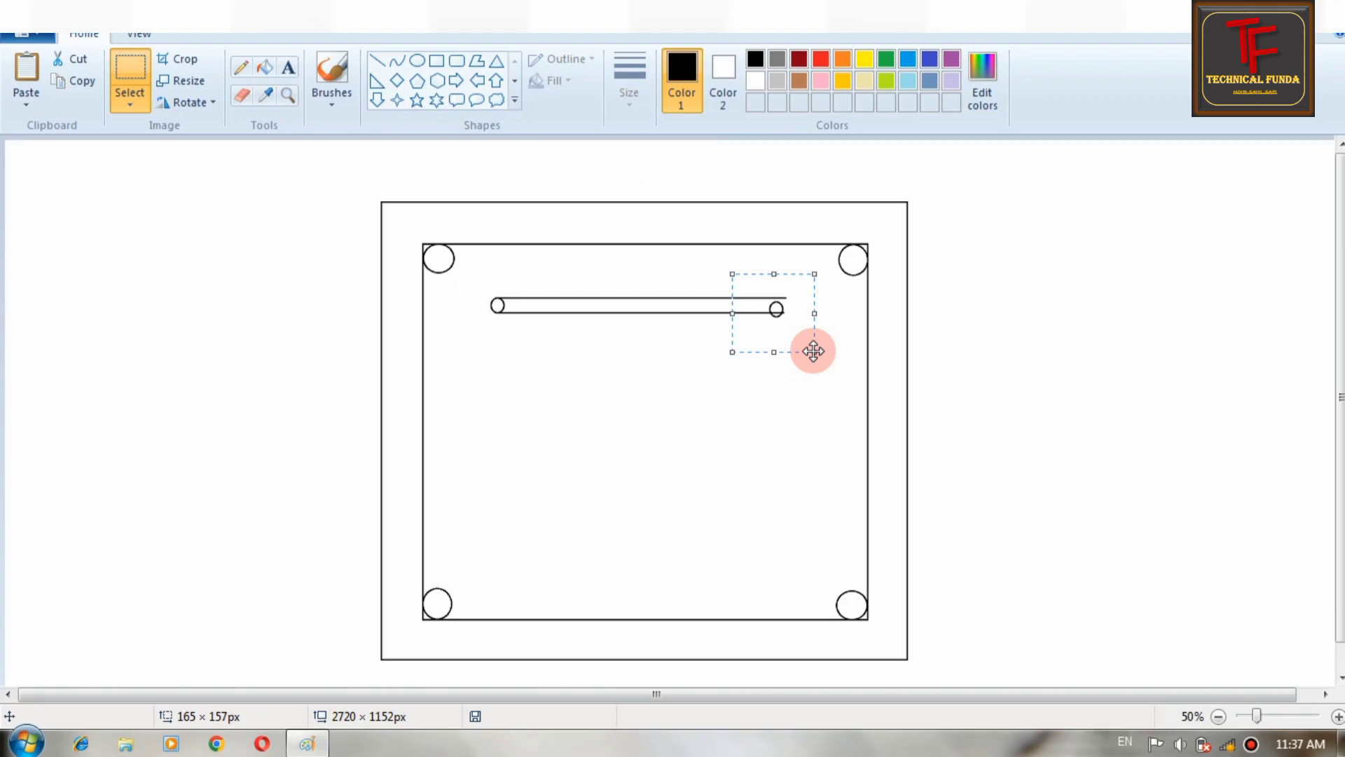
pyautogui.press('Delete')
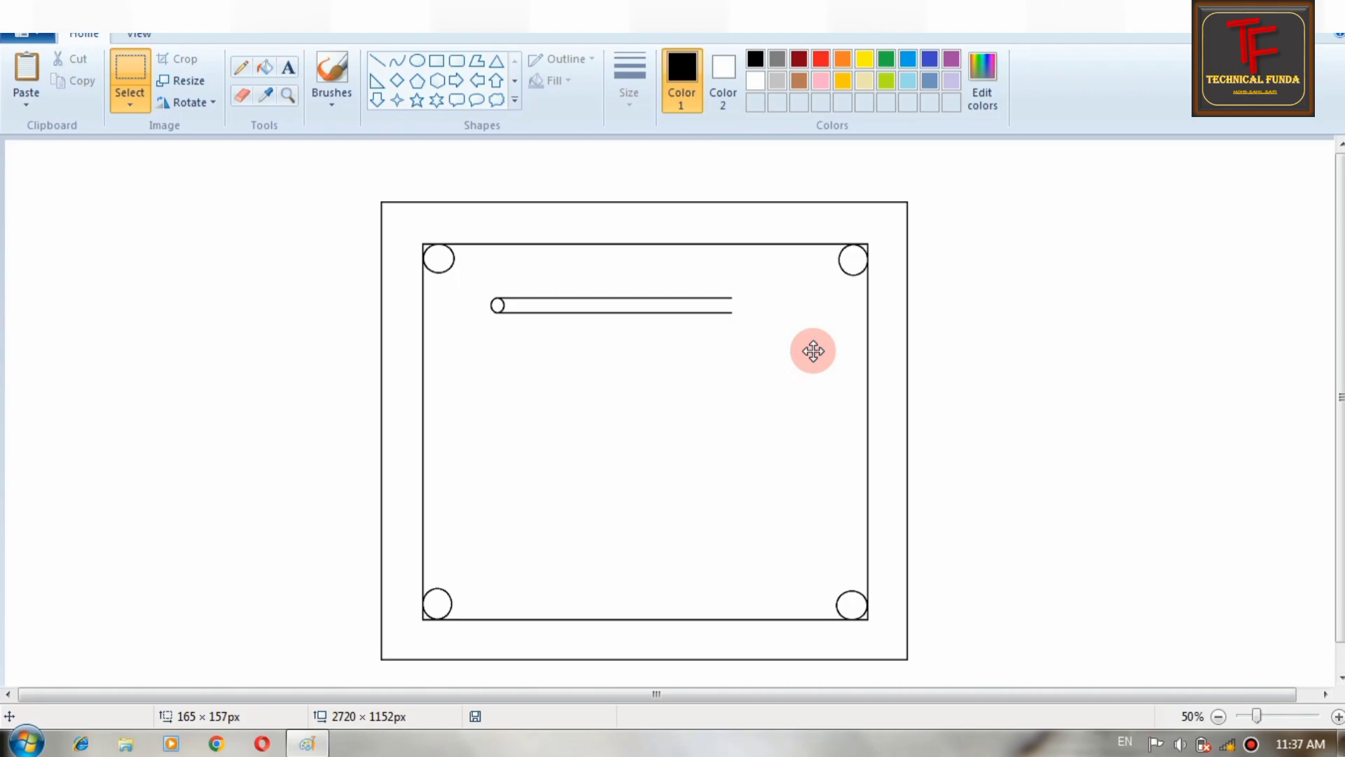
# Step: Complete the bar's right end with a horizontally flipped copy of its left end, aligned with the two lines
pyautogui.moveTo(475, 279); pyautogui.dragTo(603, 365)
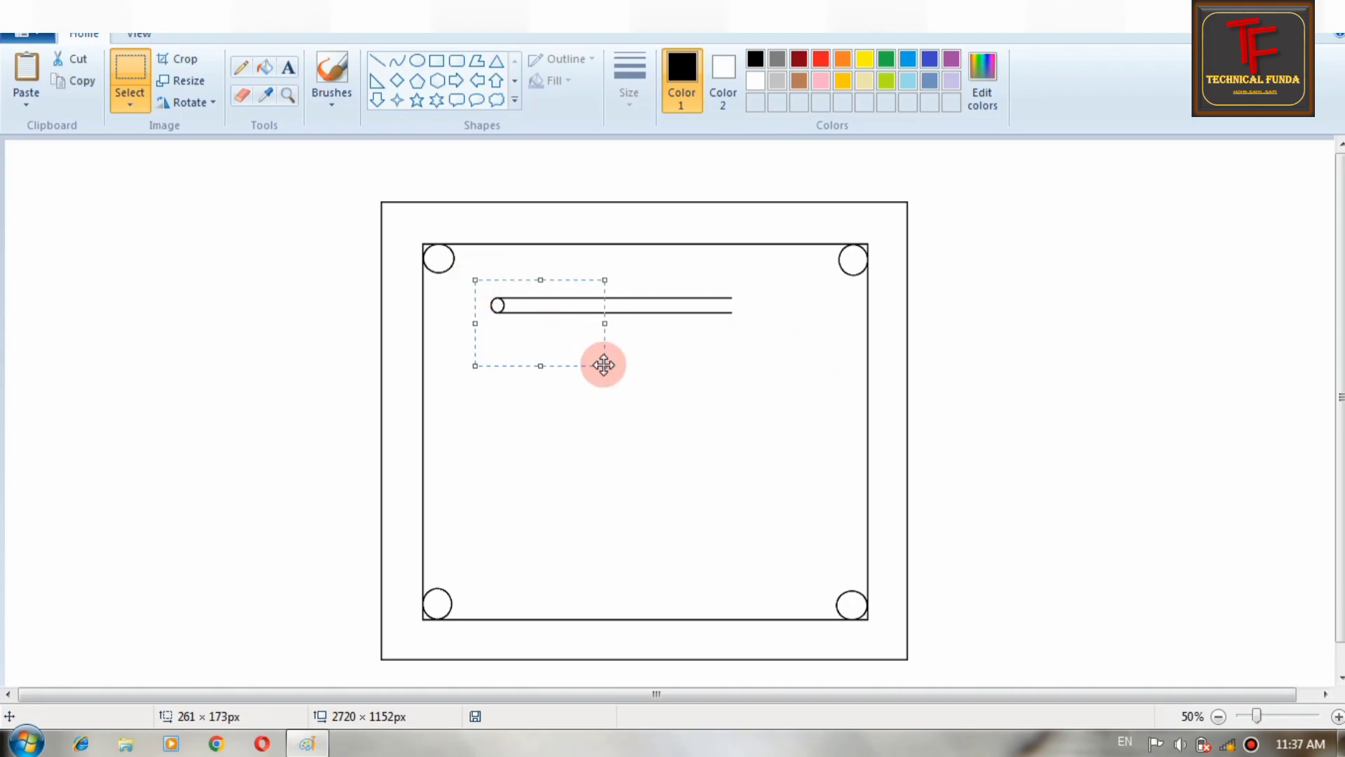
pyautogui.moveTo(549, 325); pyautogui.dragTo(591, 384)
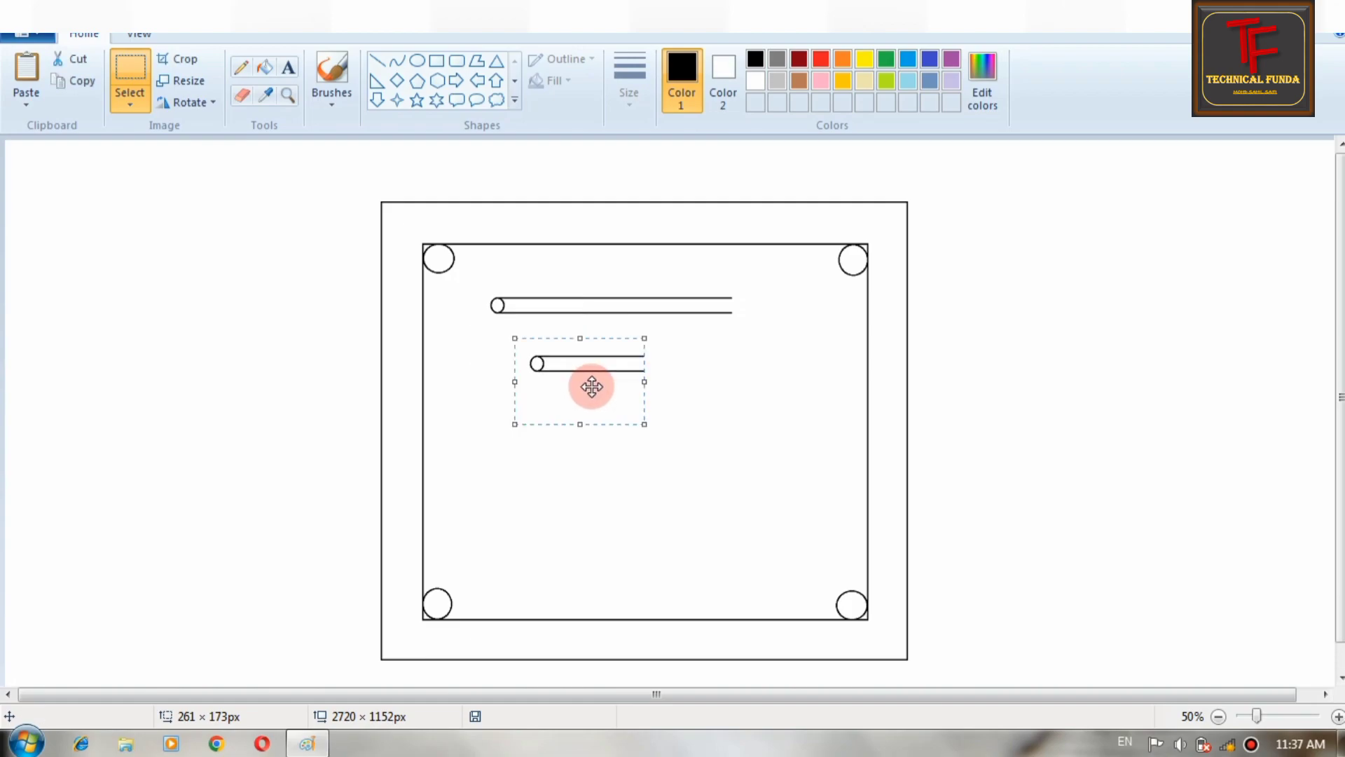
pyautogui.click(207, 104)
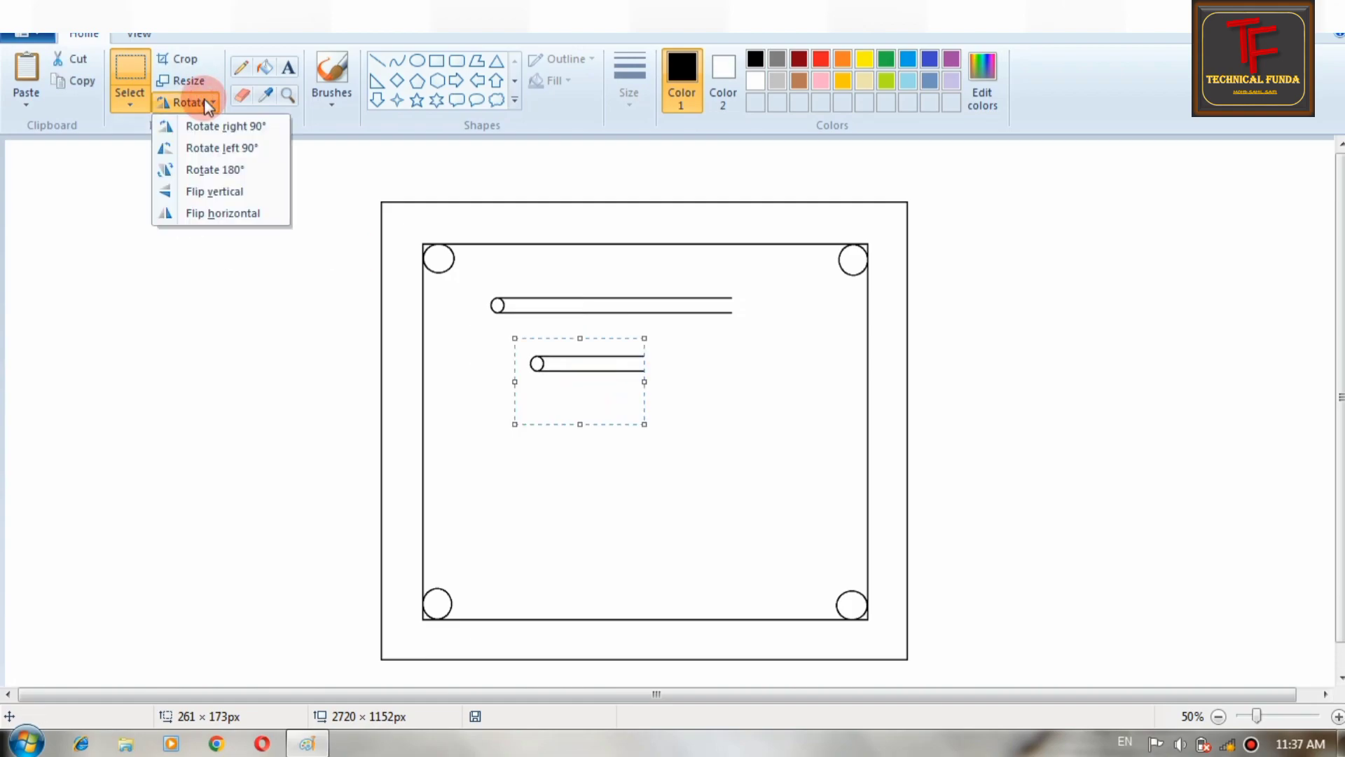
pyautogui.click(213, 213)
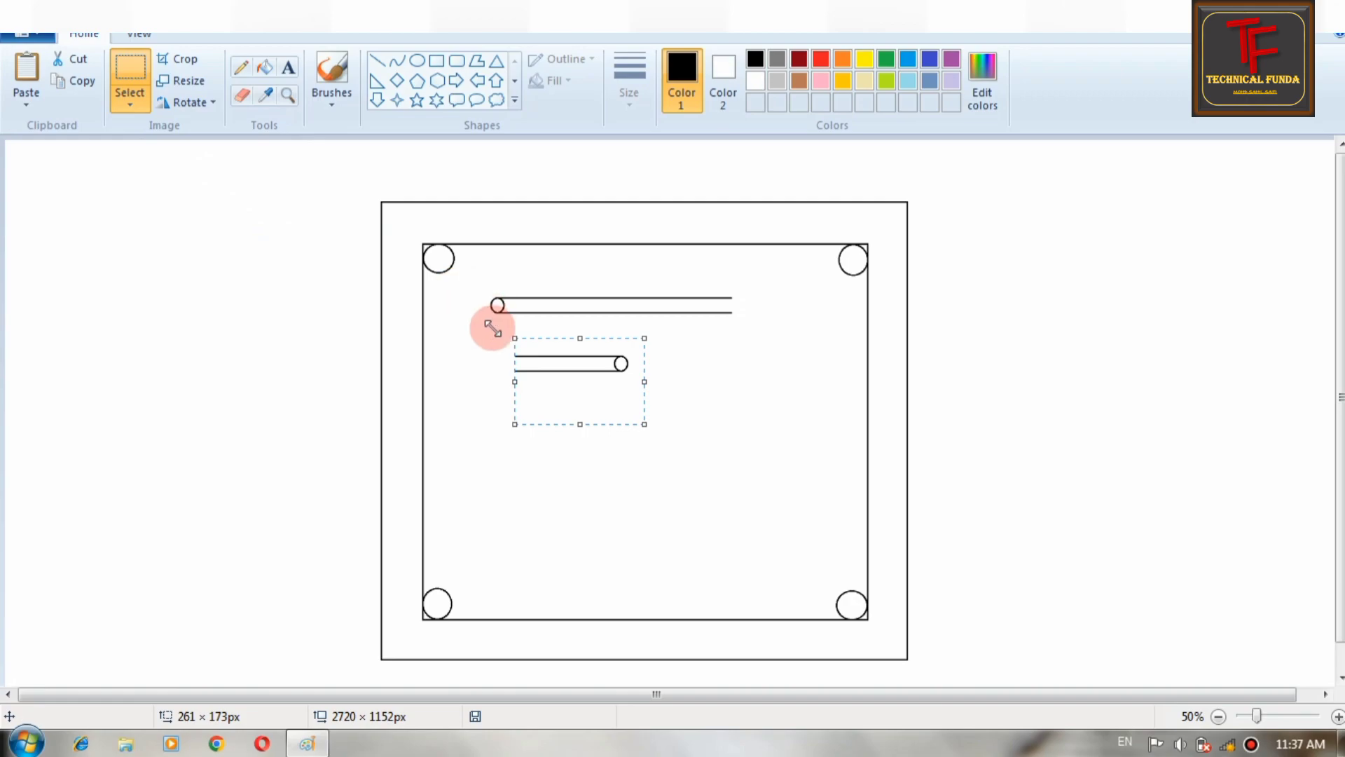
pyautogui.moveTo(564, 381); pyautogui.dragTo(746, 324)
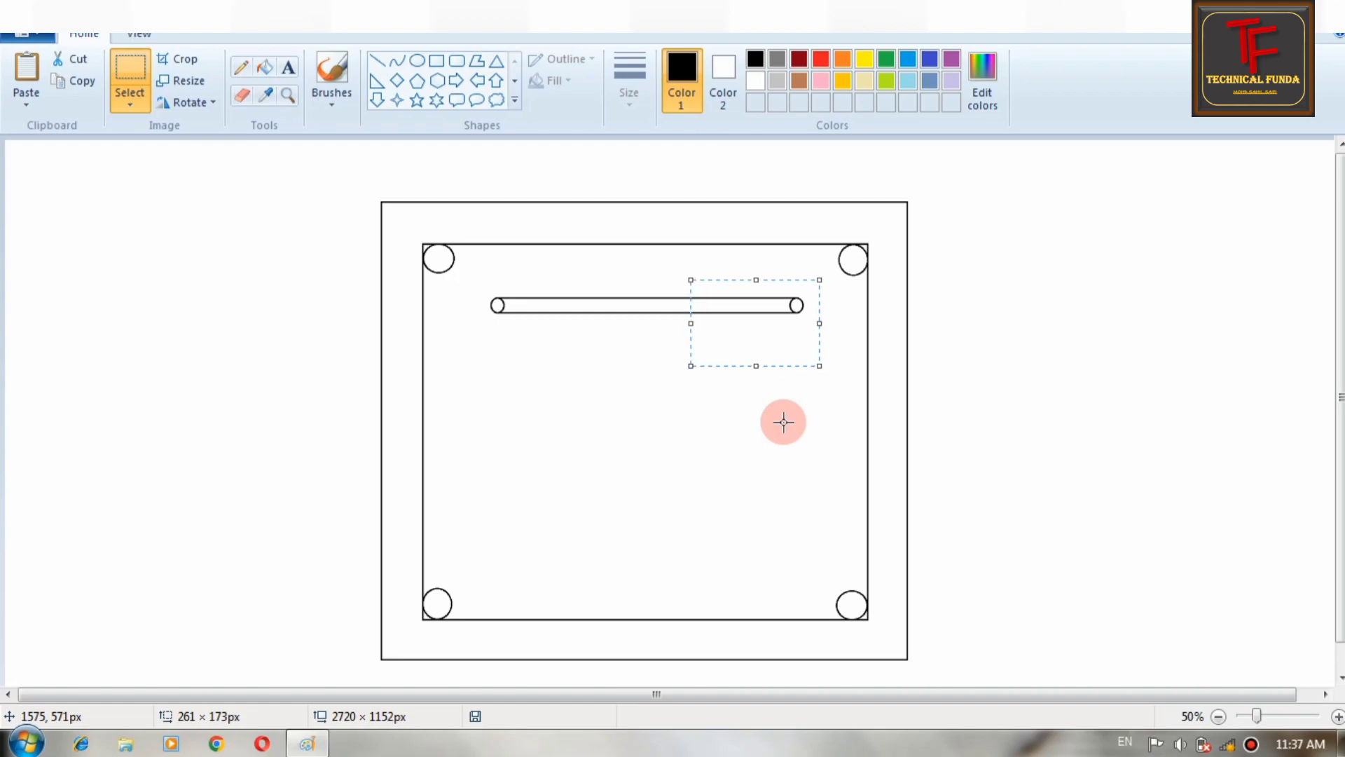
pyautogui.press('Left')
pyautogui.press('Left')
pyautogui.press('Left')
pyautogui.press('Left')
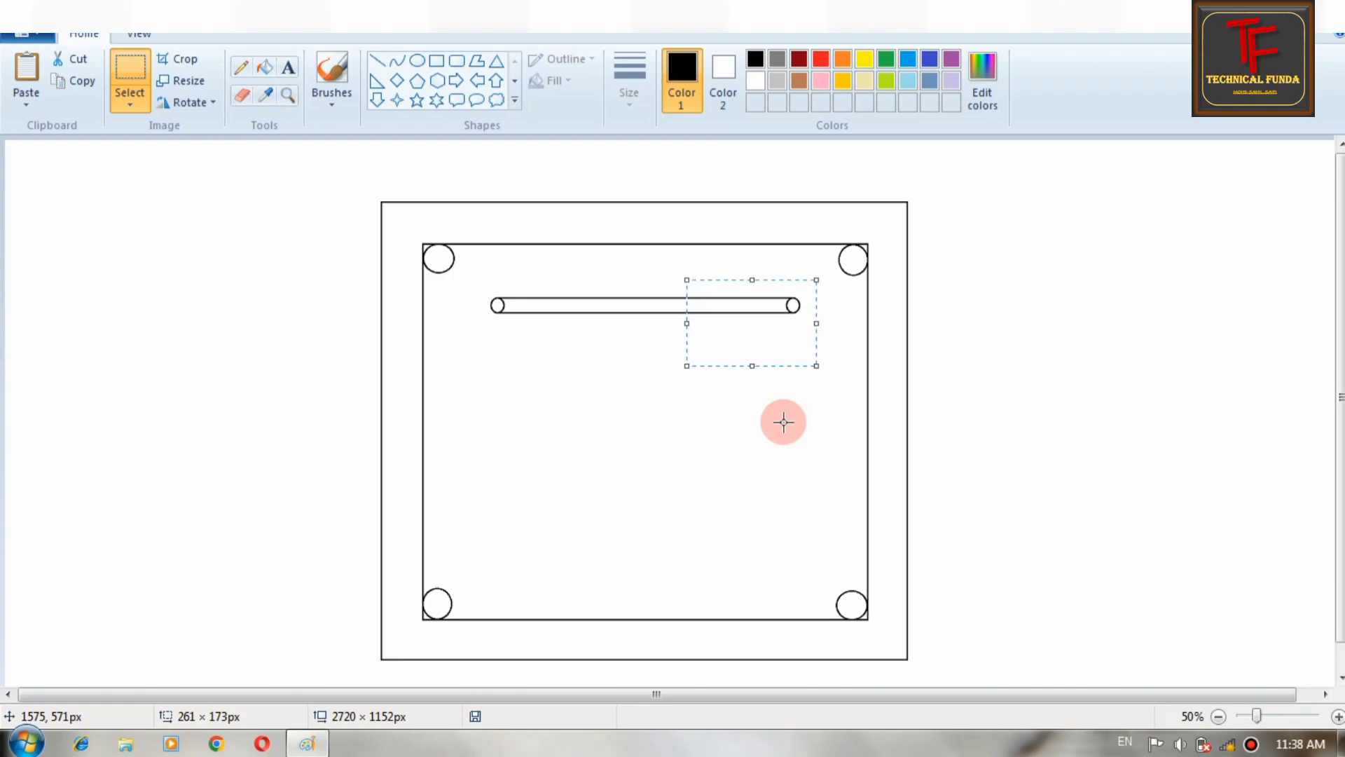
pyautogui.click(783, 421)
# Step: Copy the whole horizontal bar straight down to just above the inner frame's bottom edge
pyautogui.moveTo(471, 282); pyautogui.dragTo(769, 333)
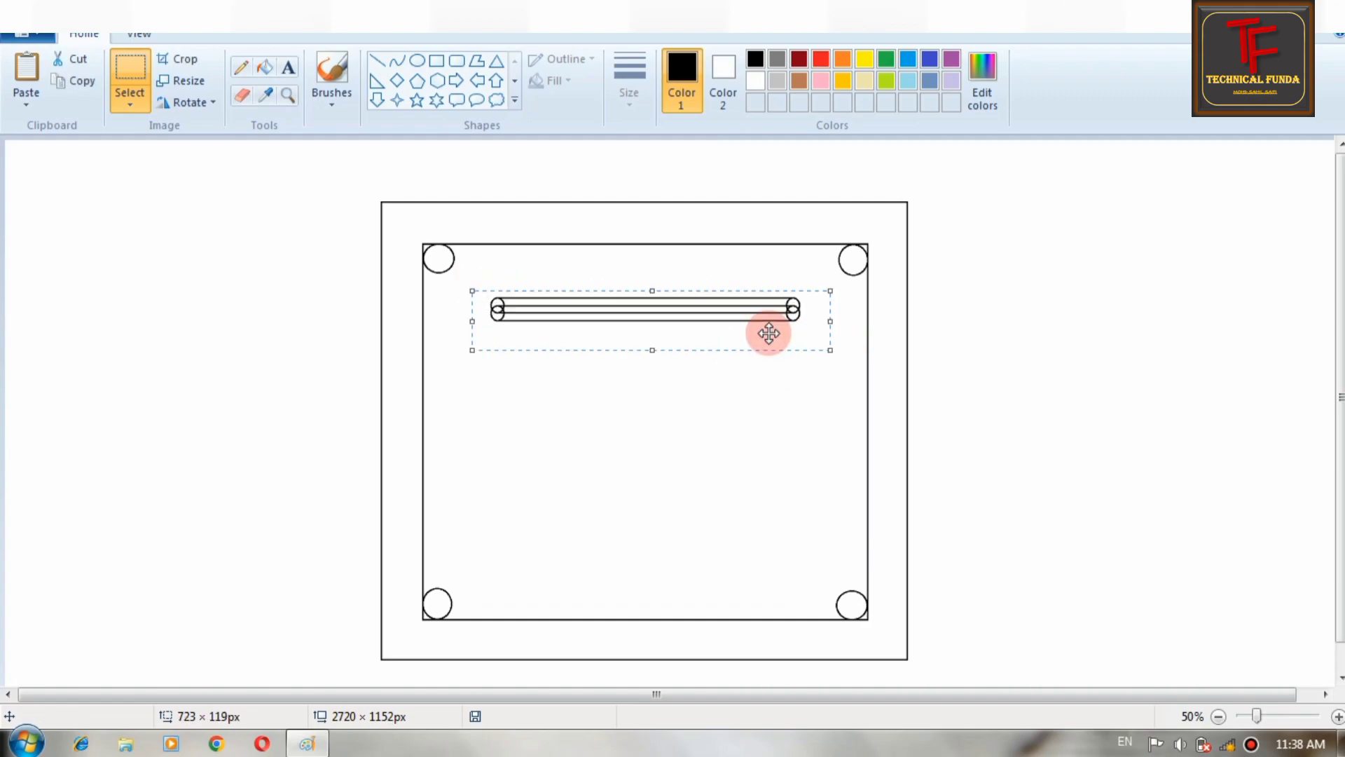
pyautogui.press('Down')
pyautogui.press('Down')
pyautogui.press('Down')
pyautogui.press('Down')
pyautogui.press('Down')
pyautogui.press('Down')
pyautogui.press('Down')
pyautogui.press('Down')
pyautogui.press('Down')
pyautogui.press('Down')
pyautogui.press('Down')
pyautogui.press('Down')
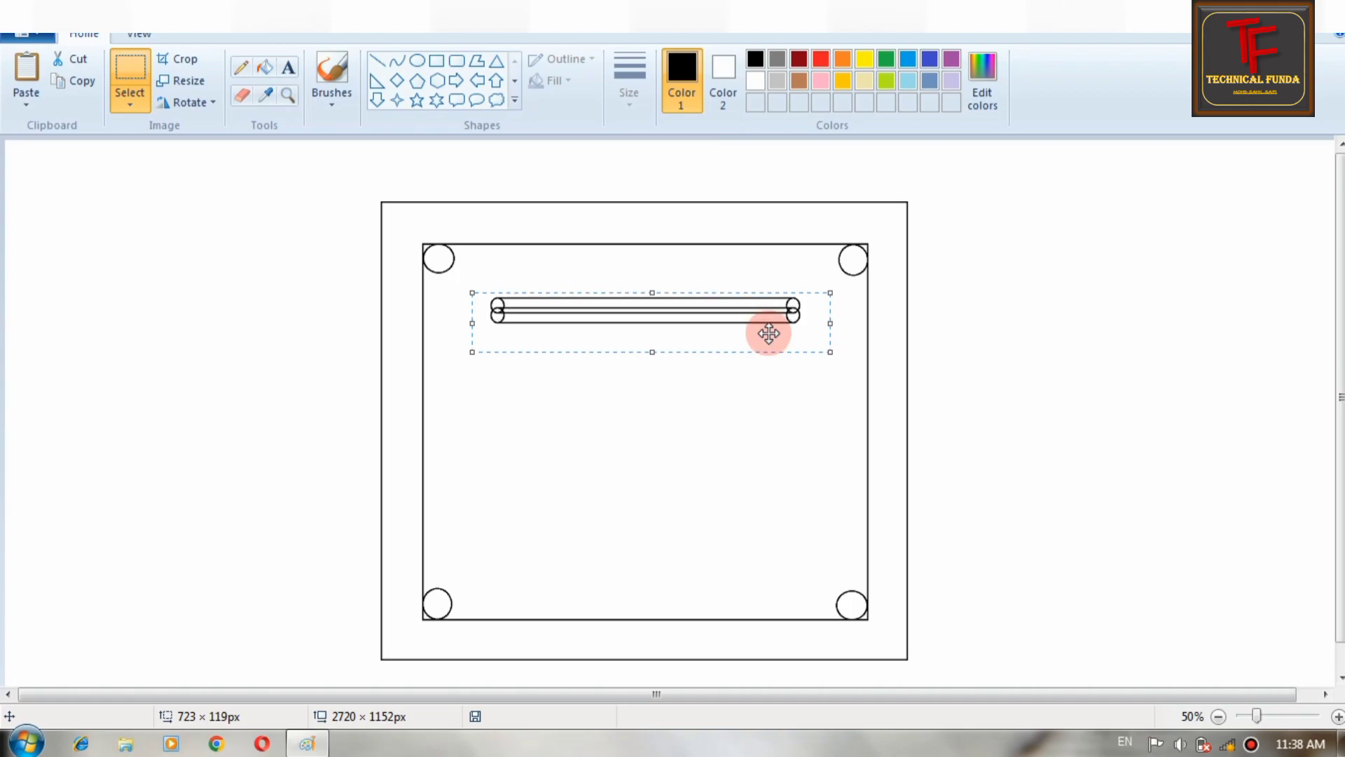
pyautogui.moveTo(768, 334); pyautogui.dragTo(770, 561)
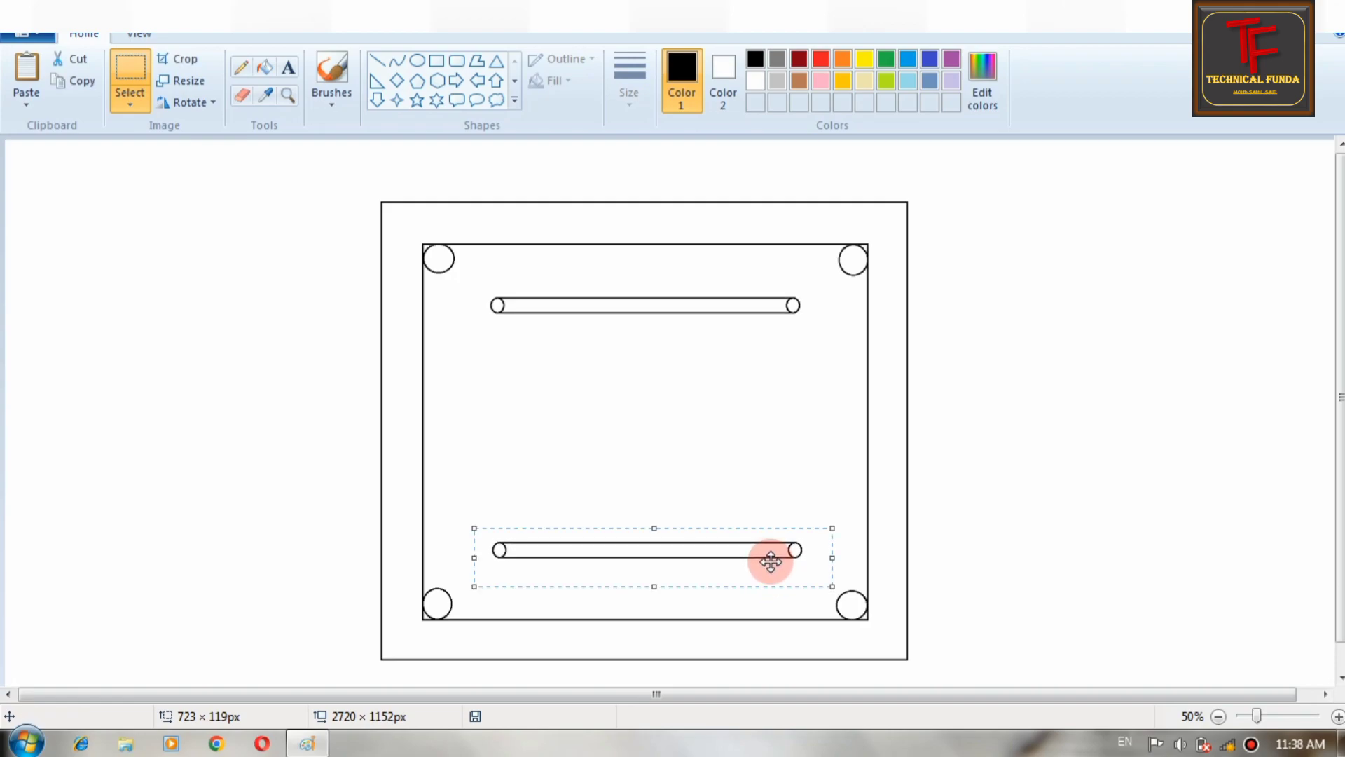
pyautogui.click(920, 467)
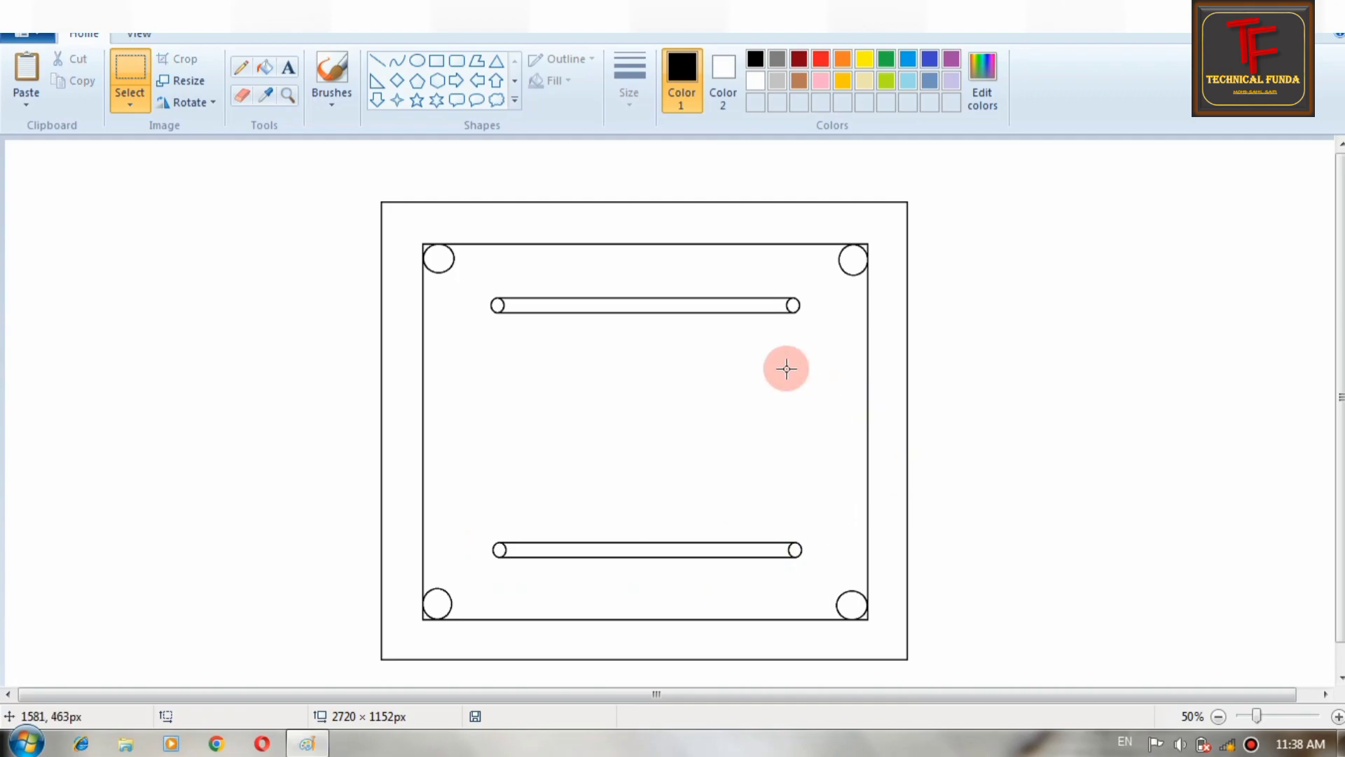
# Step: Copy the upper bar, rotate the copy right 90° and place it against the bar's right end
pyautogui.moveTo(479, 280); pyautogui.dragTo(810, 340)
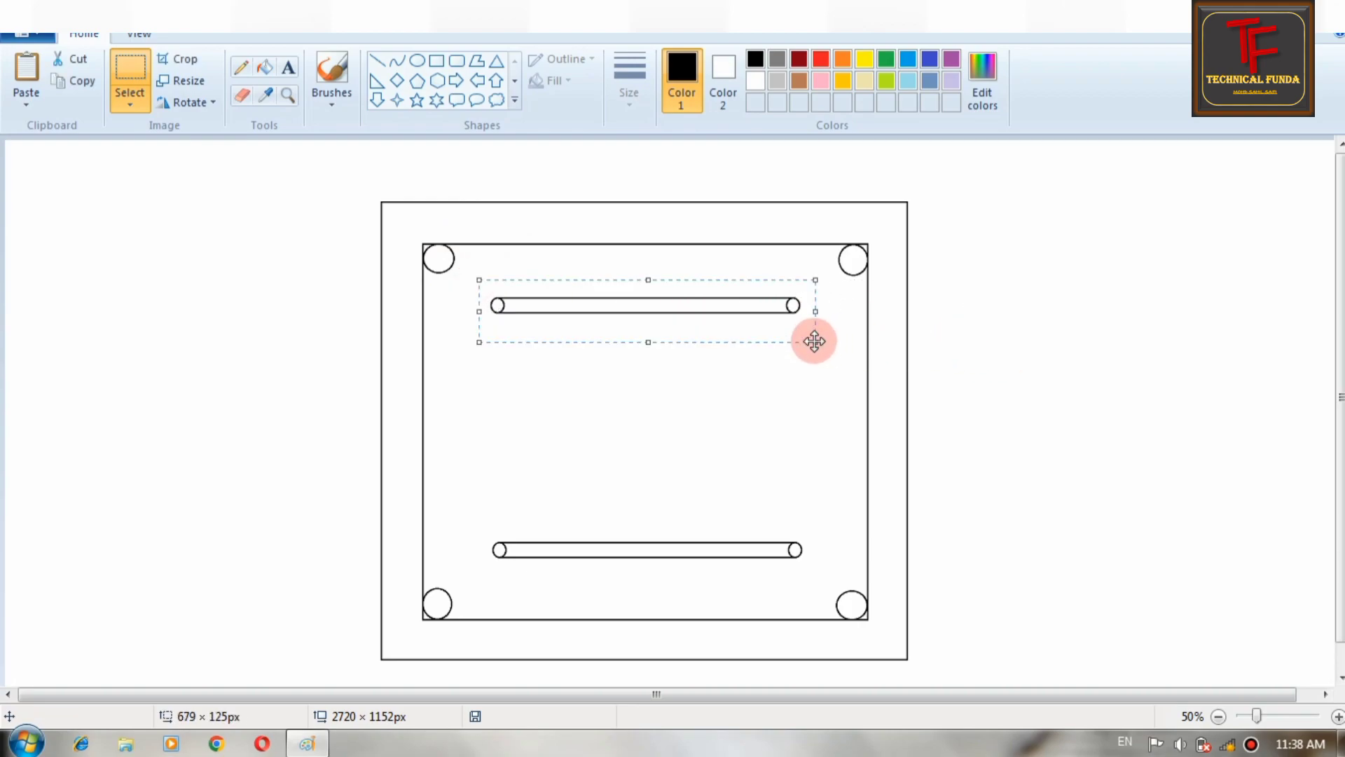
pyautogui.moveTo(721, 297); pyautogui.dragTo(724, 333)
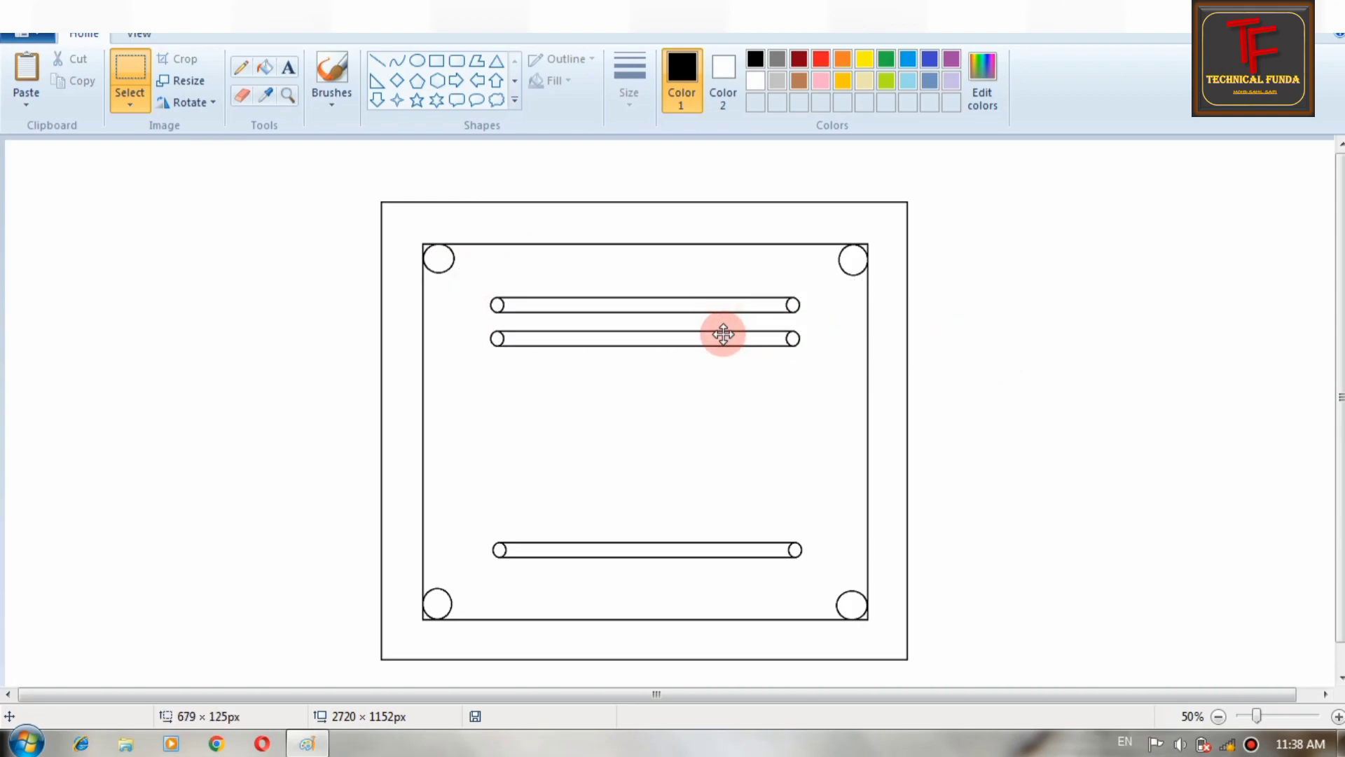
pyautogui.click(186, 103)
pyautogui.click(209, 128)
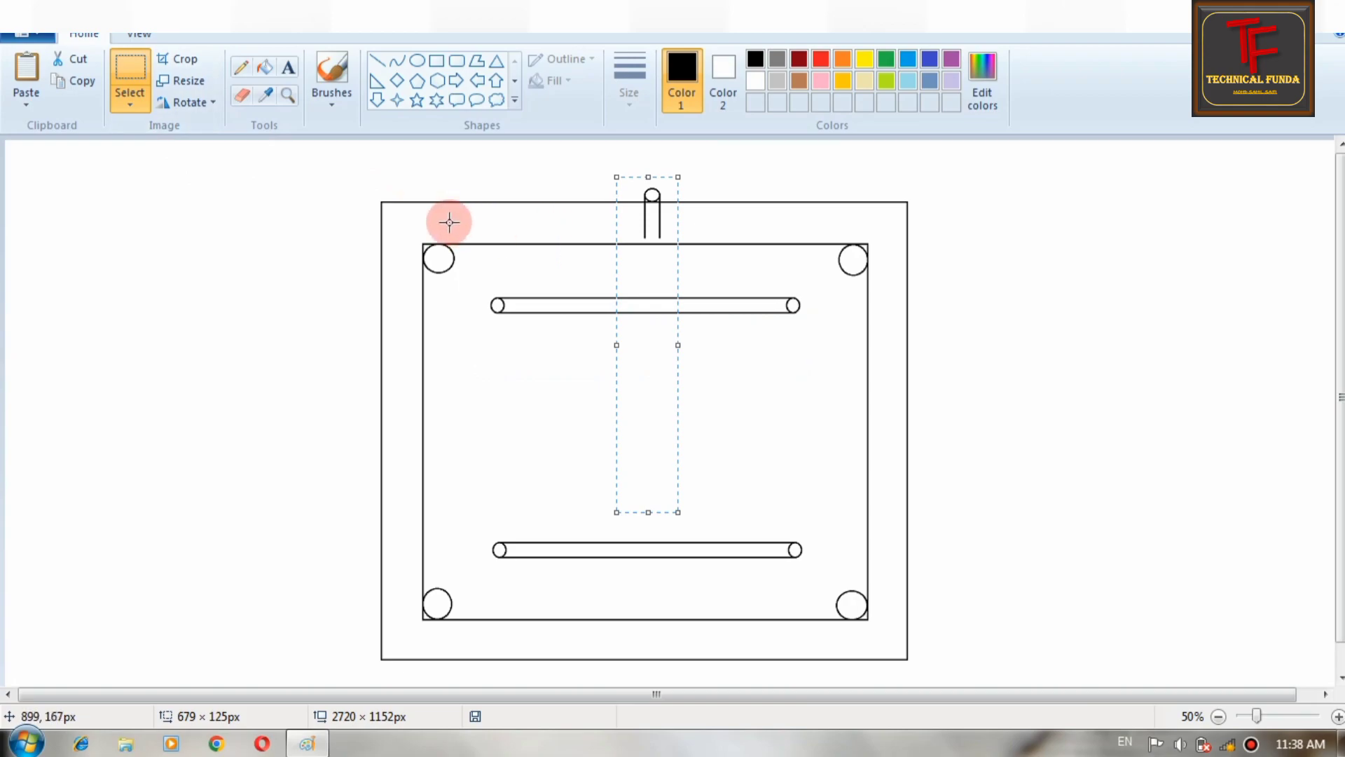
pyautogui.moveTo(665, 255); pyautogui.dragTo(818, 374)
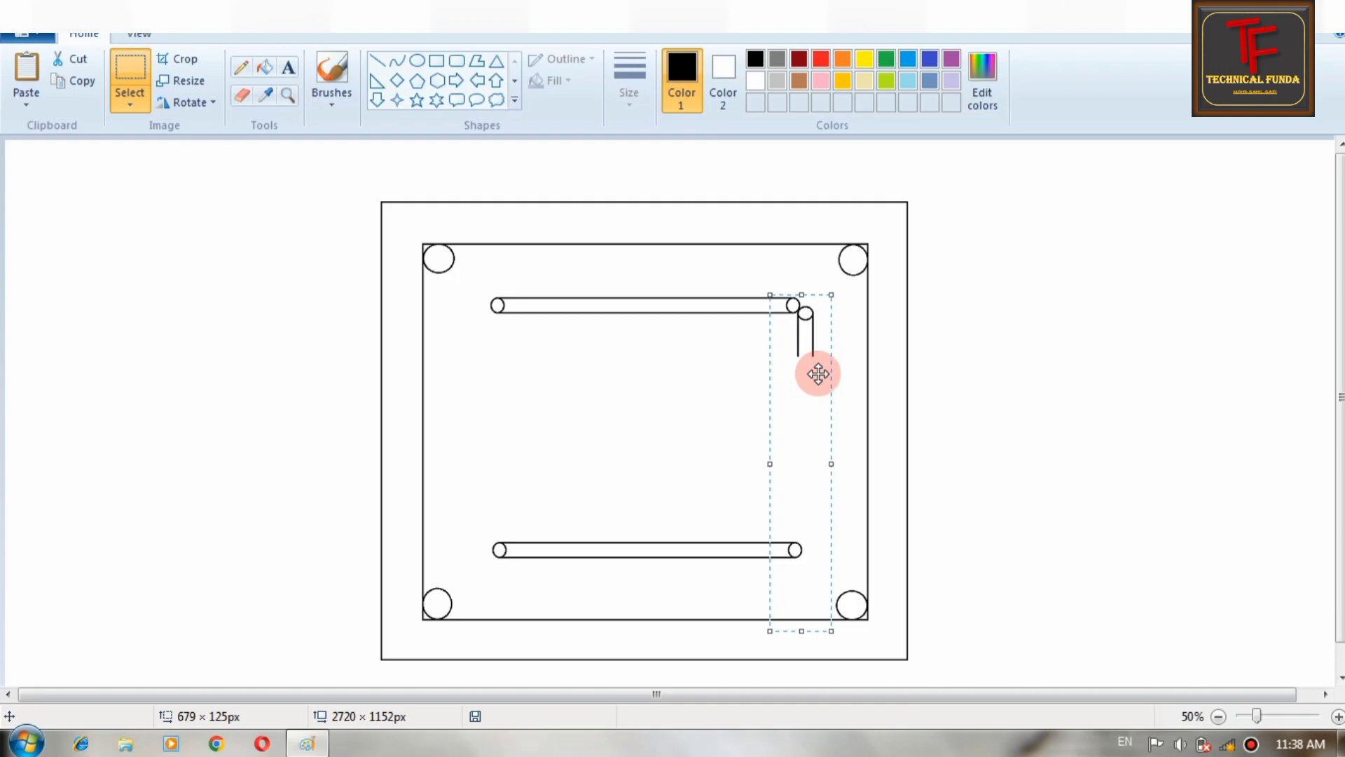
pyautogui.click(956, 345)
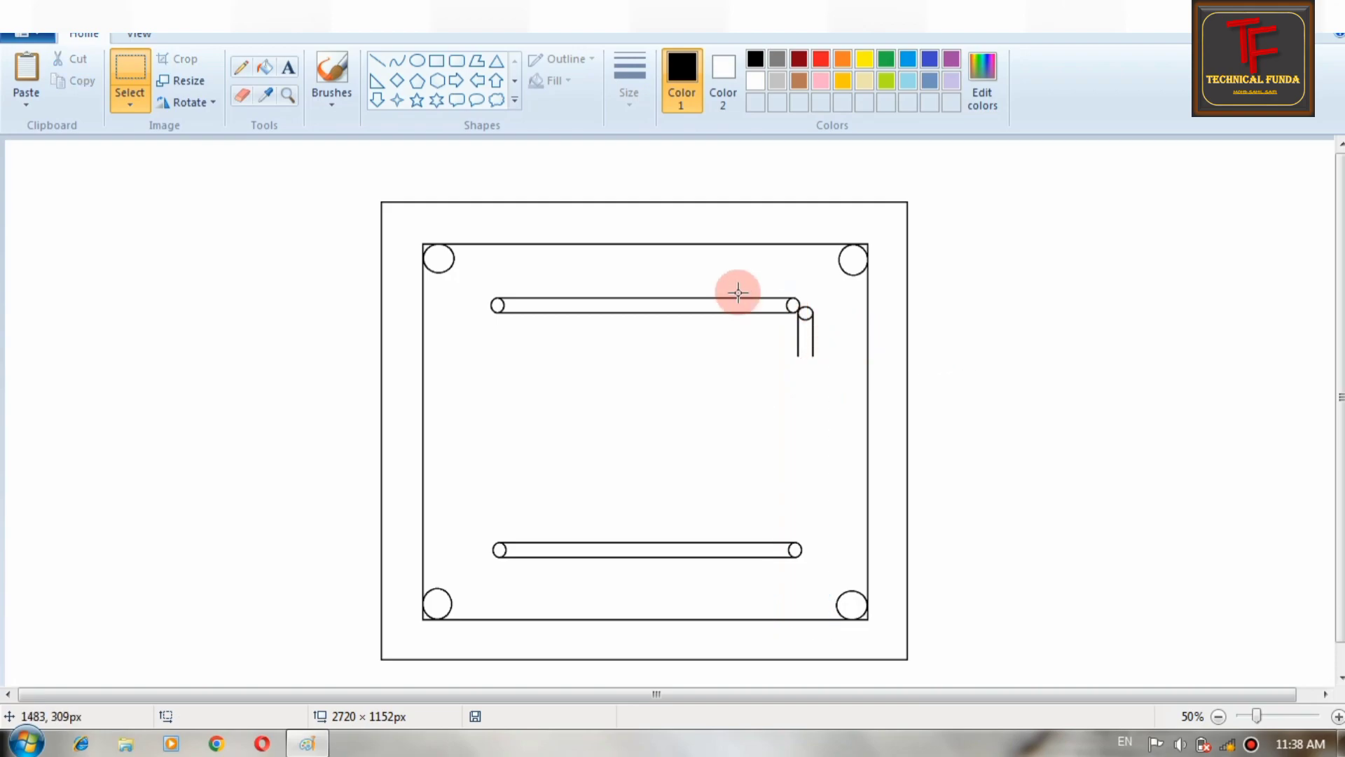
pyautogui.hotkey('ctrl', 'v')
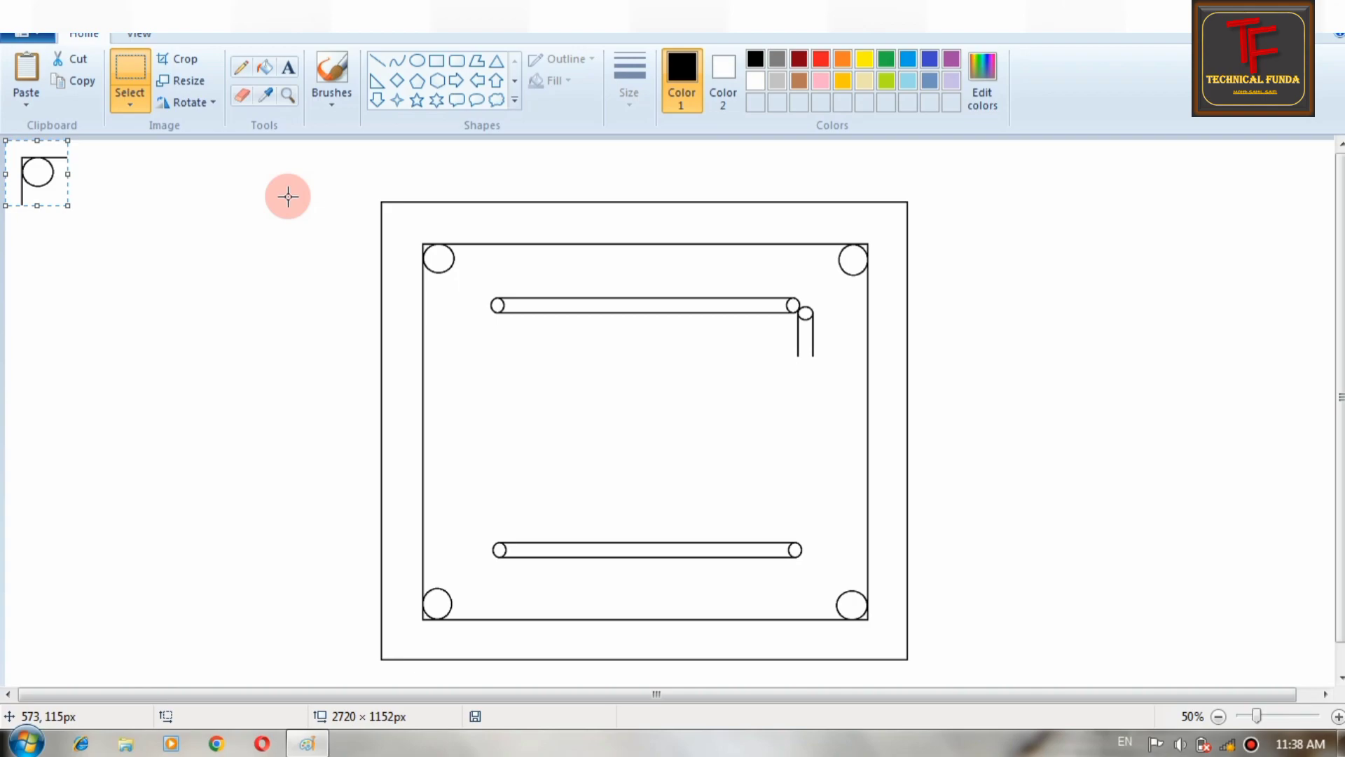
pyautogui.press('Delete')
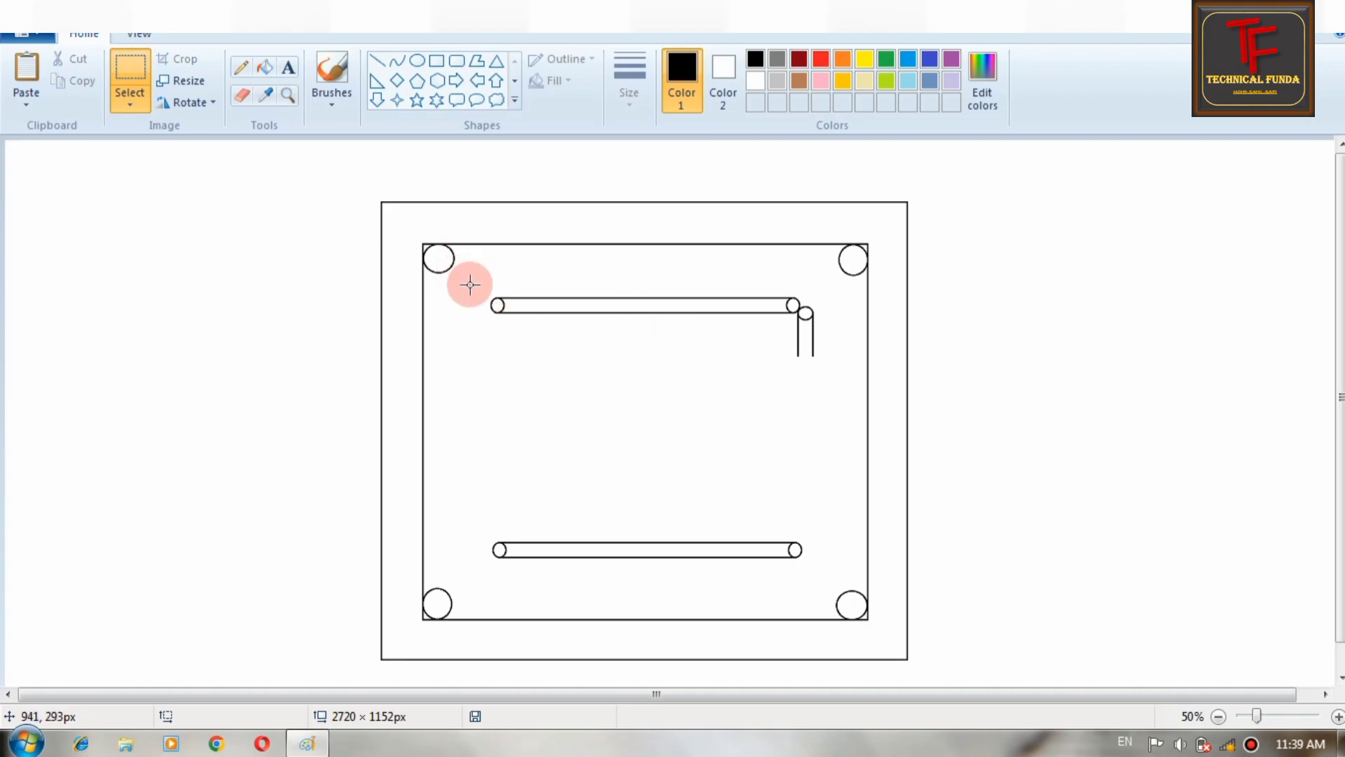
pyautogui.moveTo(471, 284); pyautogui.dragTo(607, 322)
pyautogui.click(730, 424)
# Step: Copy the left portion of the upper bar, rotate the copy right 90° and place it vertically below the bar's left end
pyautogui.moveTo(472, 261); pyautogui.dragTo(706, 468)
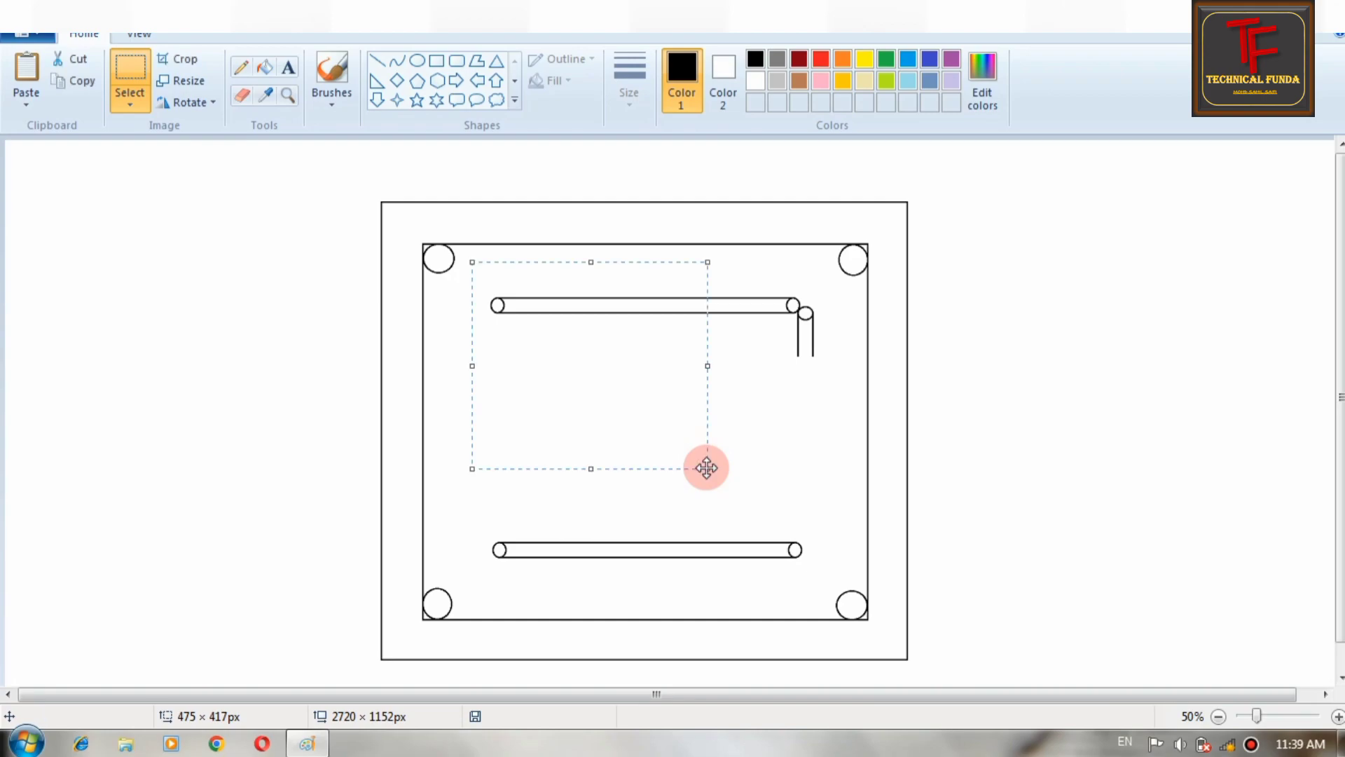
pyautogui.hotkey('ctrl', 'c')
pyautogui.hotkey('ctrl', 'v')
pyautogui.click(185, 103)
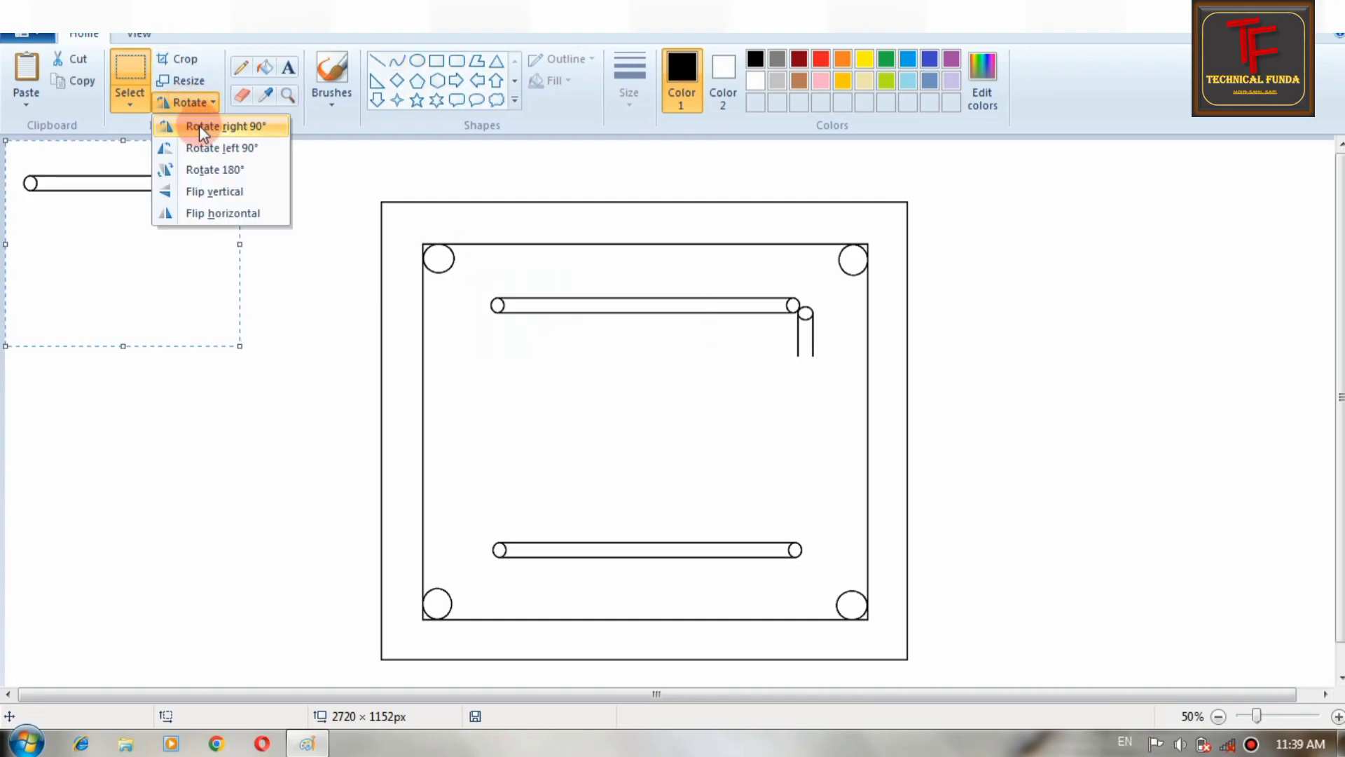
pyautogui.click(199, 126)
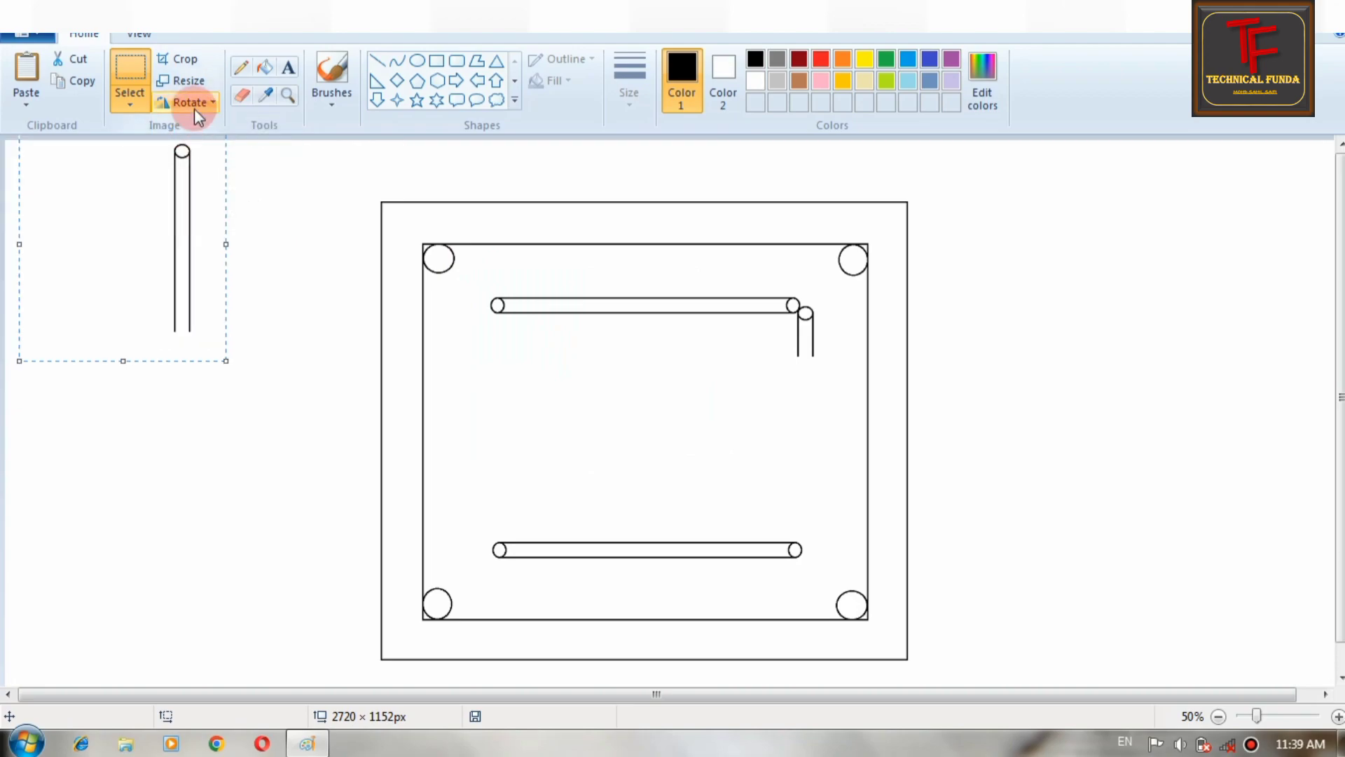
pyautogui.click(195, 106)
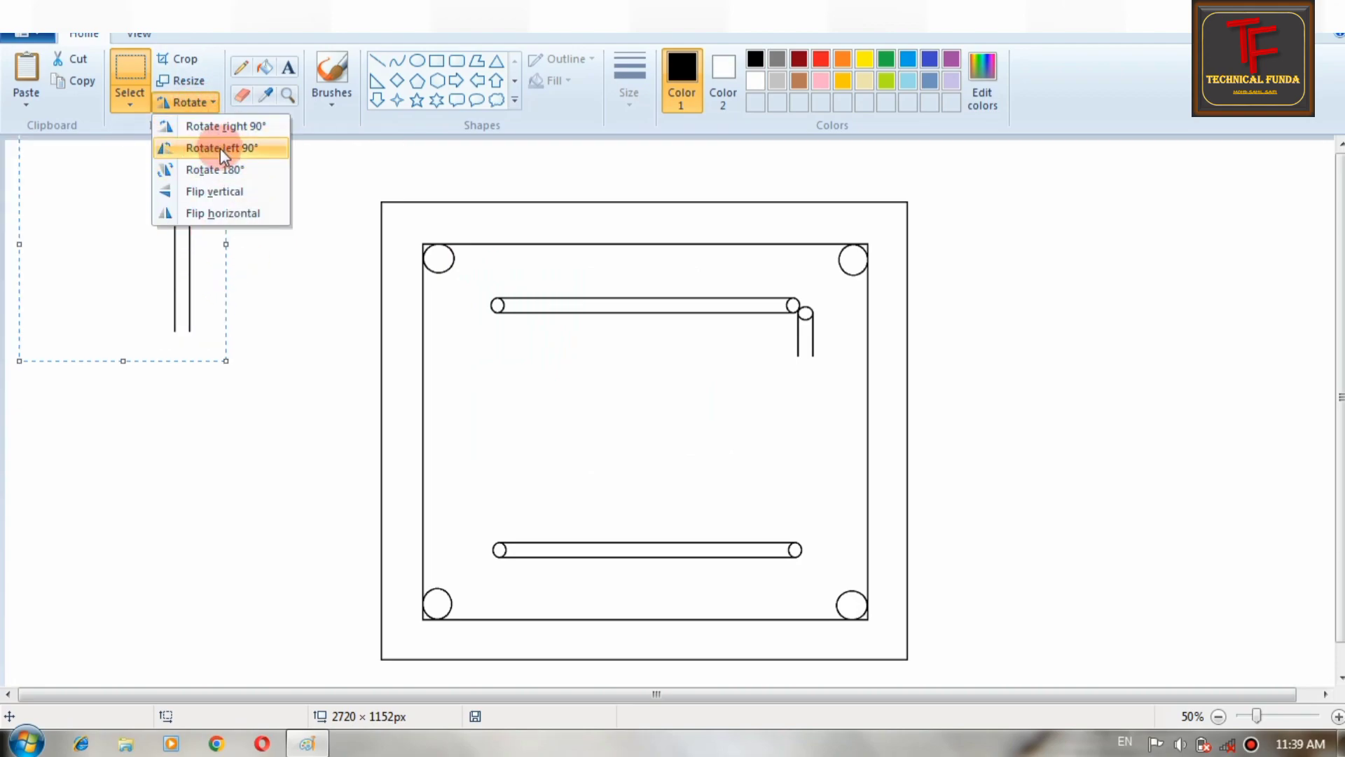
pyautogui.click(152, 271)
pyautogui.moveTo(203, 281); pyautogui.dragTo(512, 449)
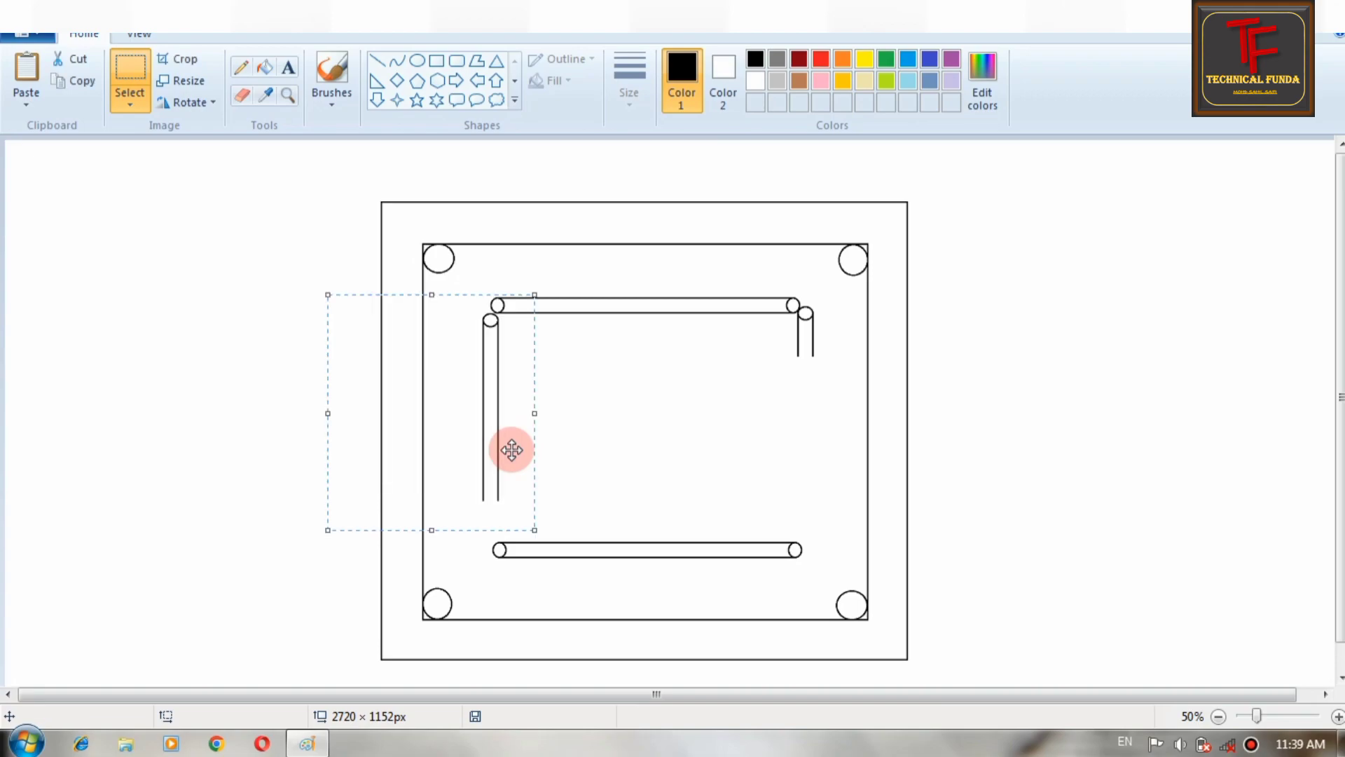
pyautogui.press('Left')
pyautogui.press('Left')
pyautogui.press('Up')
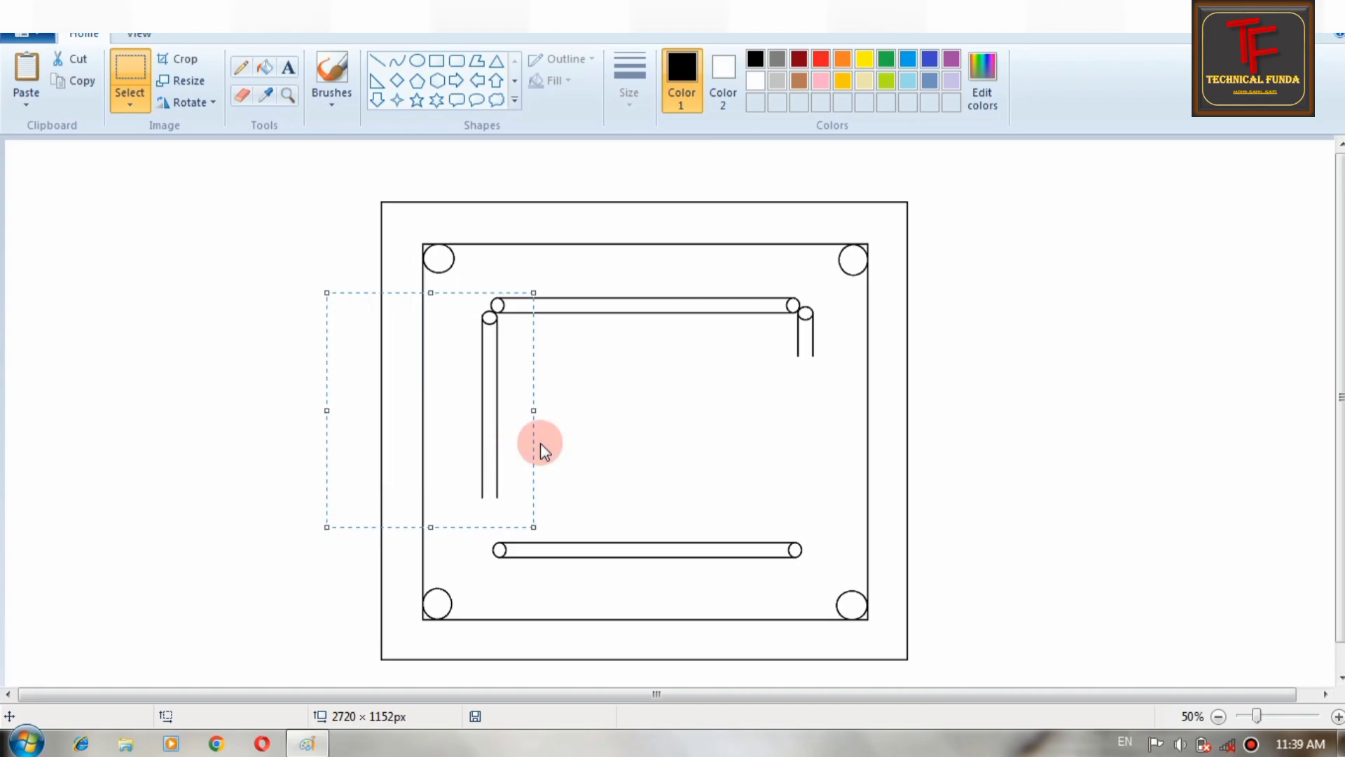
pyautogui.click(633, 430)
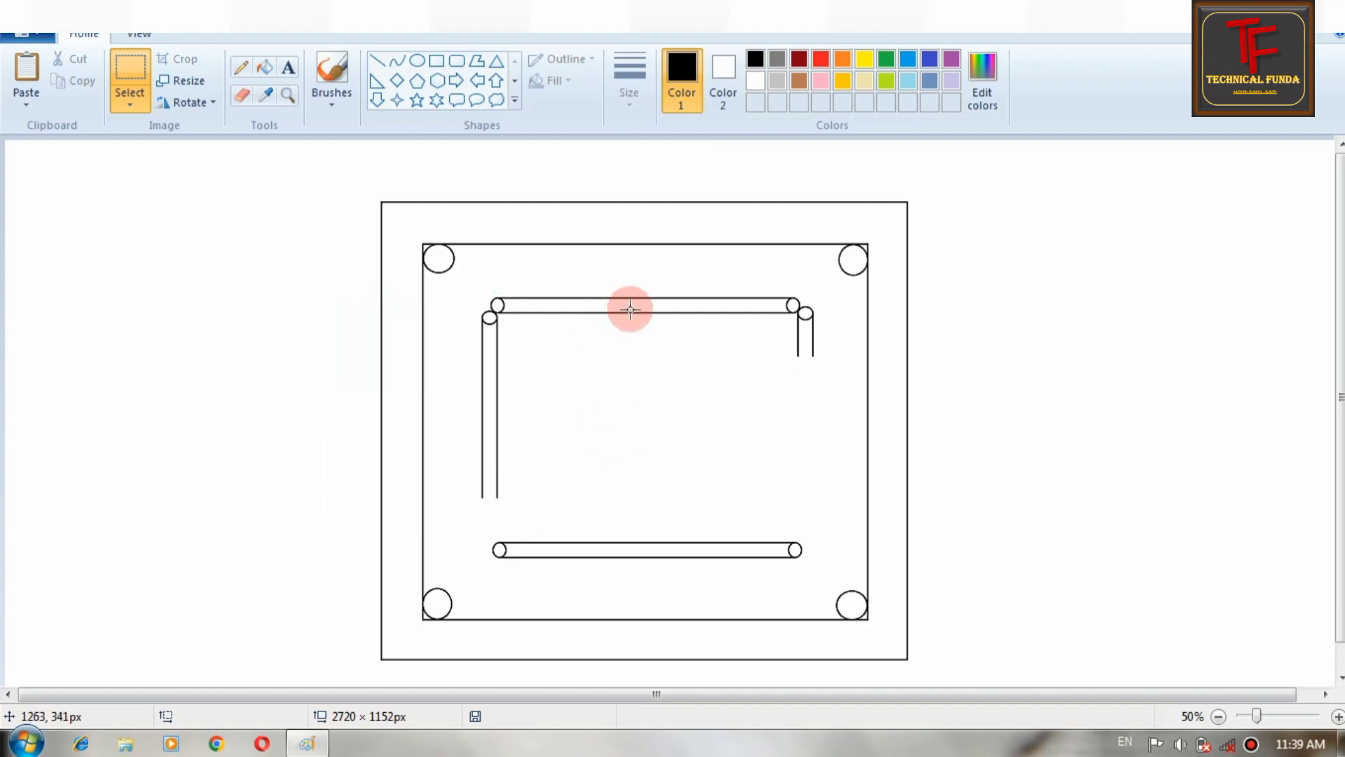
# Step: Delete the lower horizontal bar
pyautogui.moveTo(477, 530)
pyautogui.mouseDown()
pyautogui.moveTo(853, 598)
pyautogui.moveTo(817, 575)
pyautogui.mouseUp()
pyautogui.press('Delete')
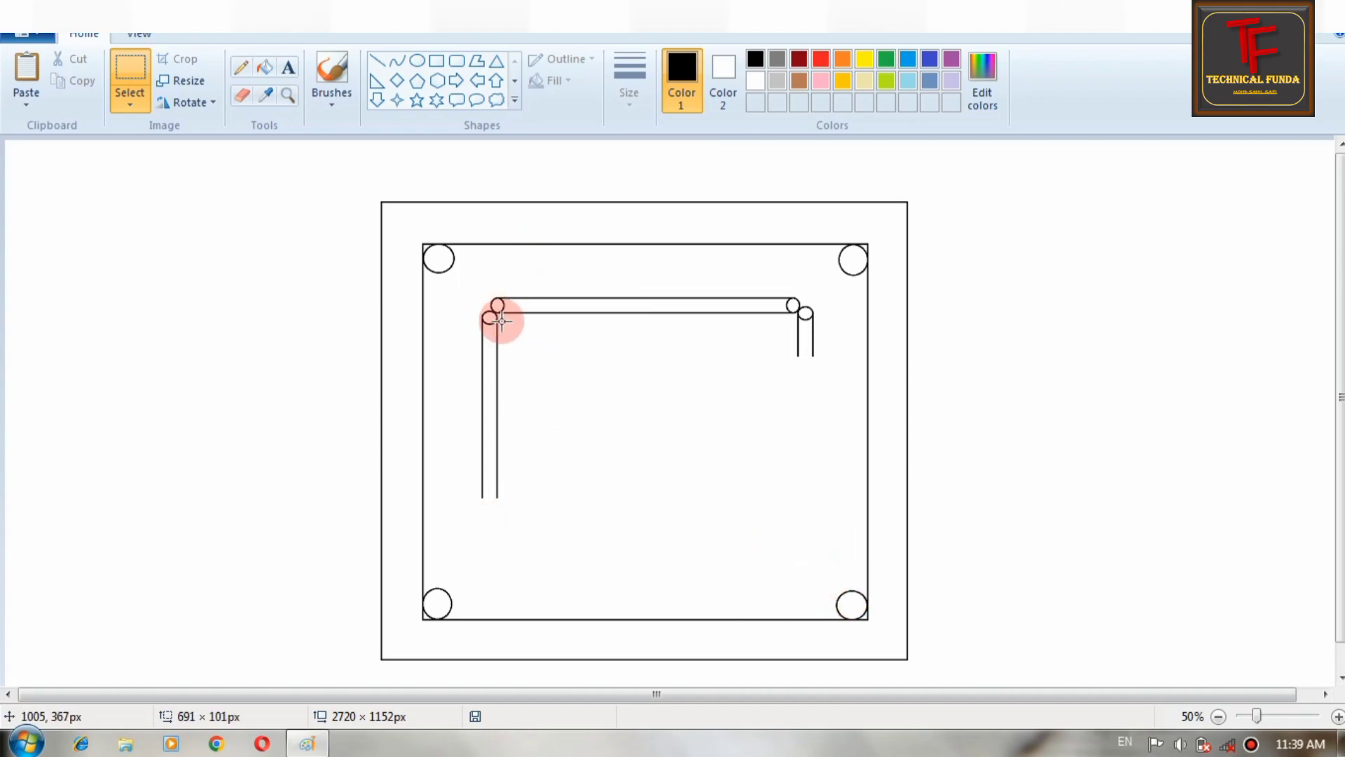
pyautogui.hotkey('ctrl', 'v')
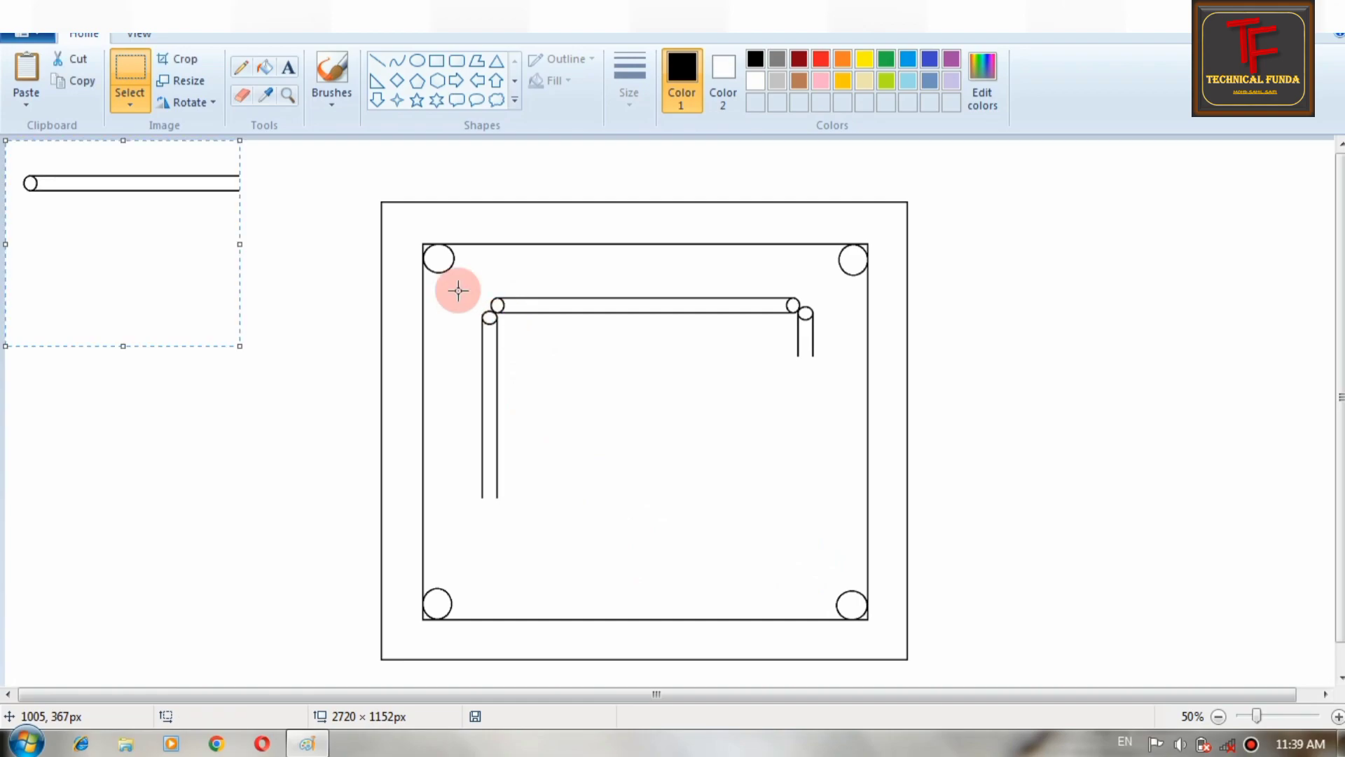
pyautogui.click(186, 102)
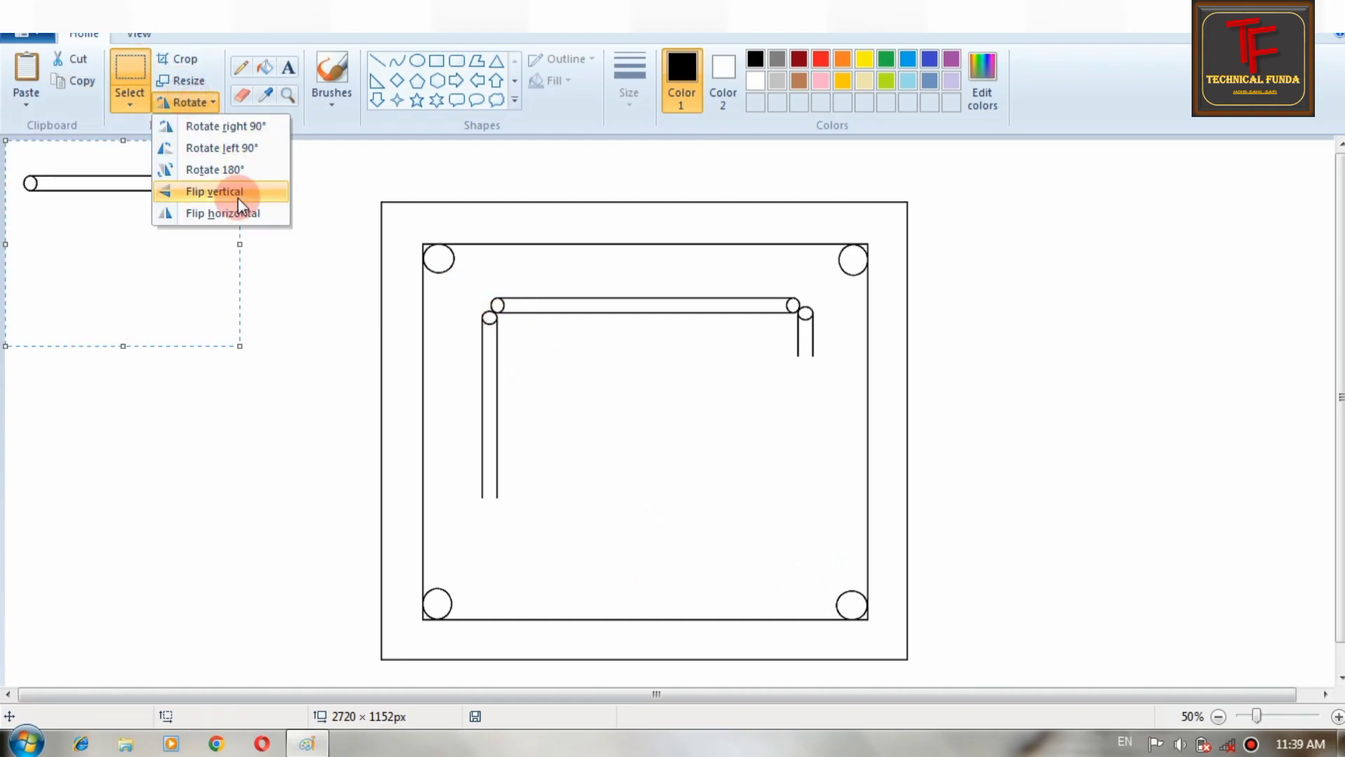
pyautogui.click(247, 153)
pyautogui.moveTo(135, 210); pyautogui.dragTo(370, 380)
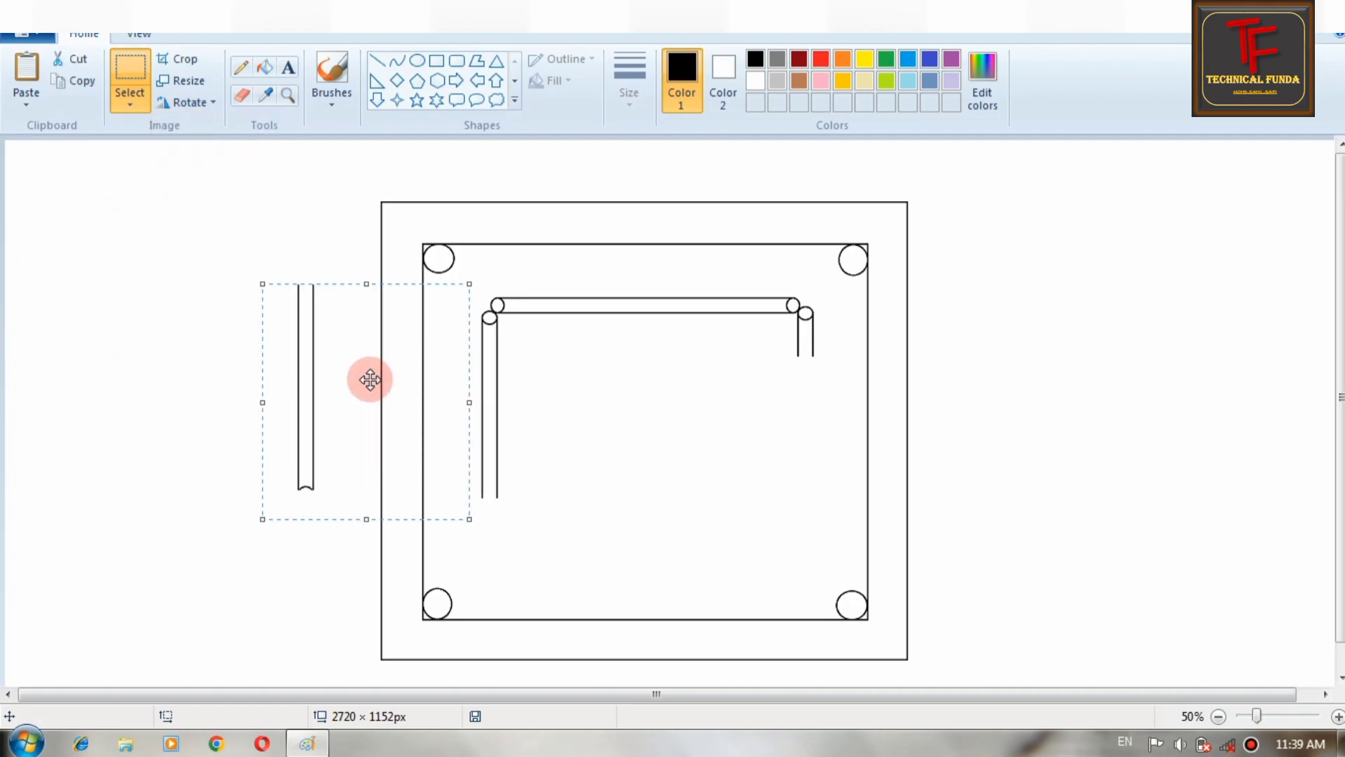
pyautogui.press('Delete')
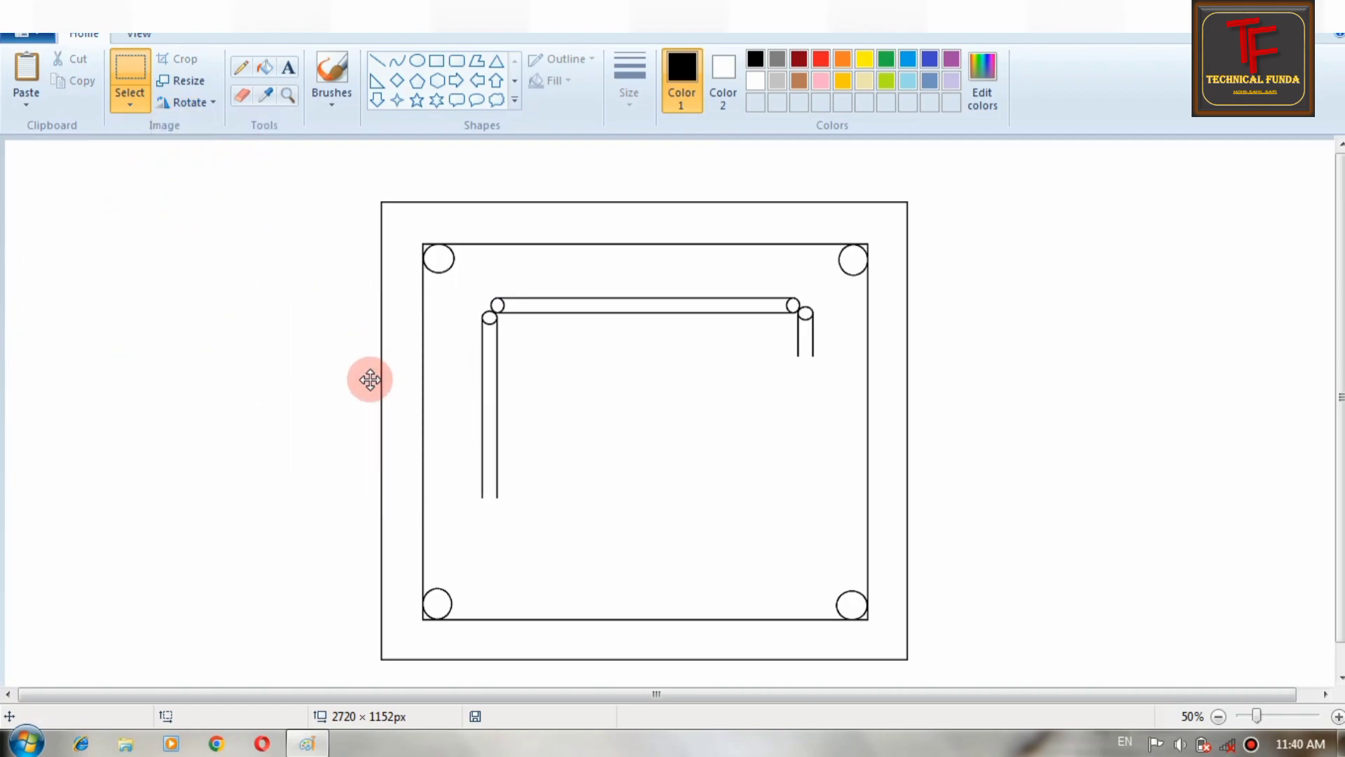
pyautogui.hotkey('ctrl', 'v')
pyautogui.moveTo(126, 243); pyautogui.dragTo(264, 473)
pyautogui.click(190, 105)
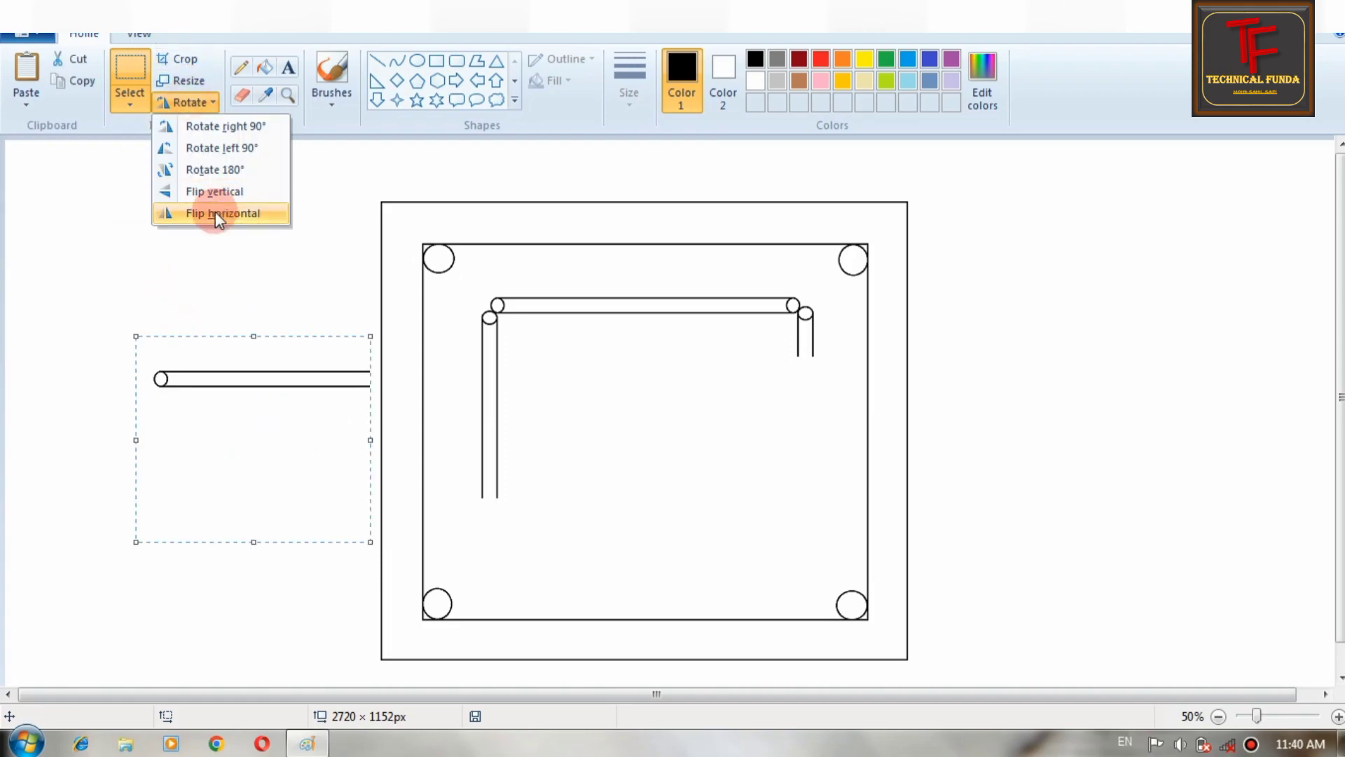
pyautogui.click(210, 214)
pyautogui.click(190, 102)
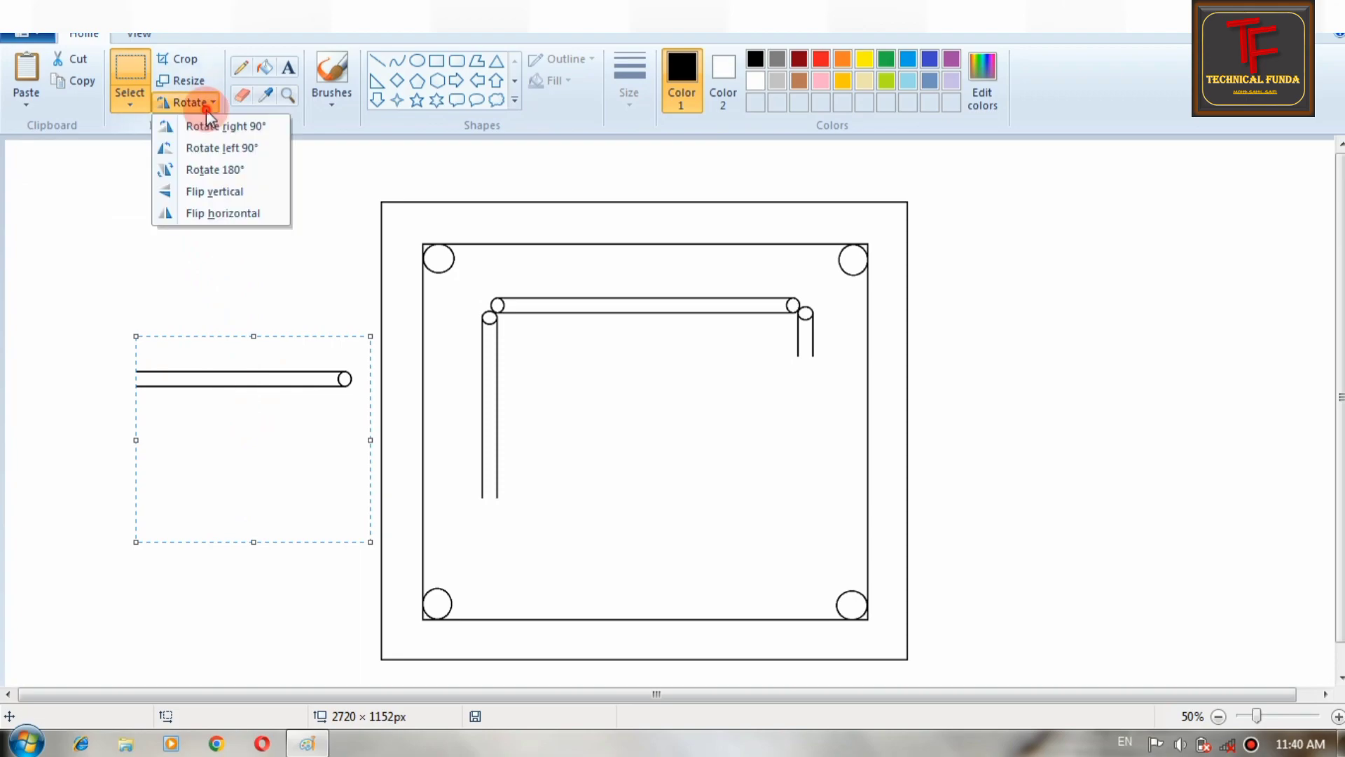
pyautogui.click(197, 124)
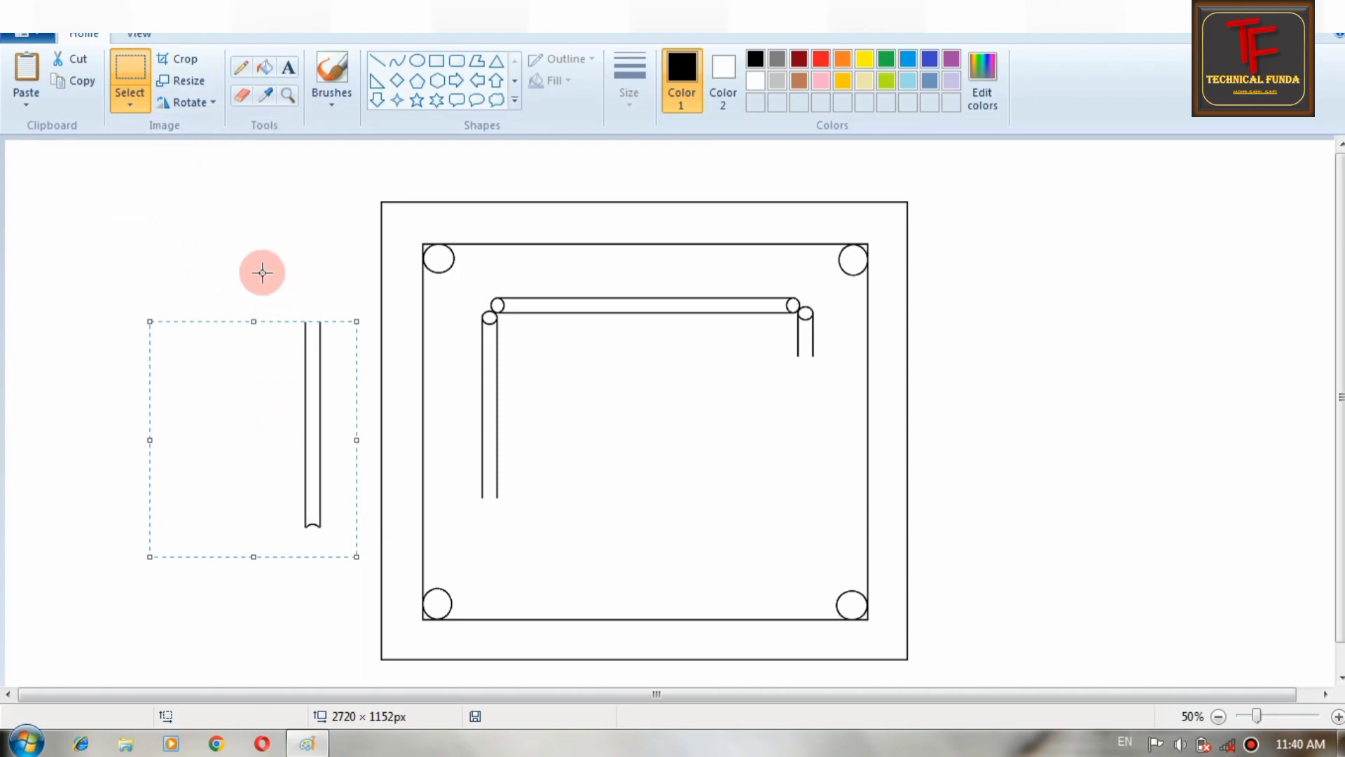
pyautogui.press('Delete')
pyautogui.hotkey('ctrl', 'v')
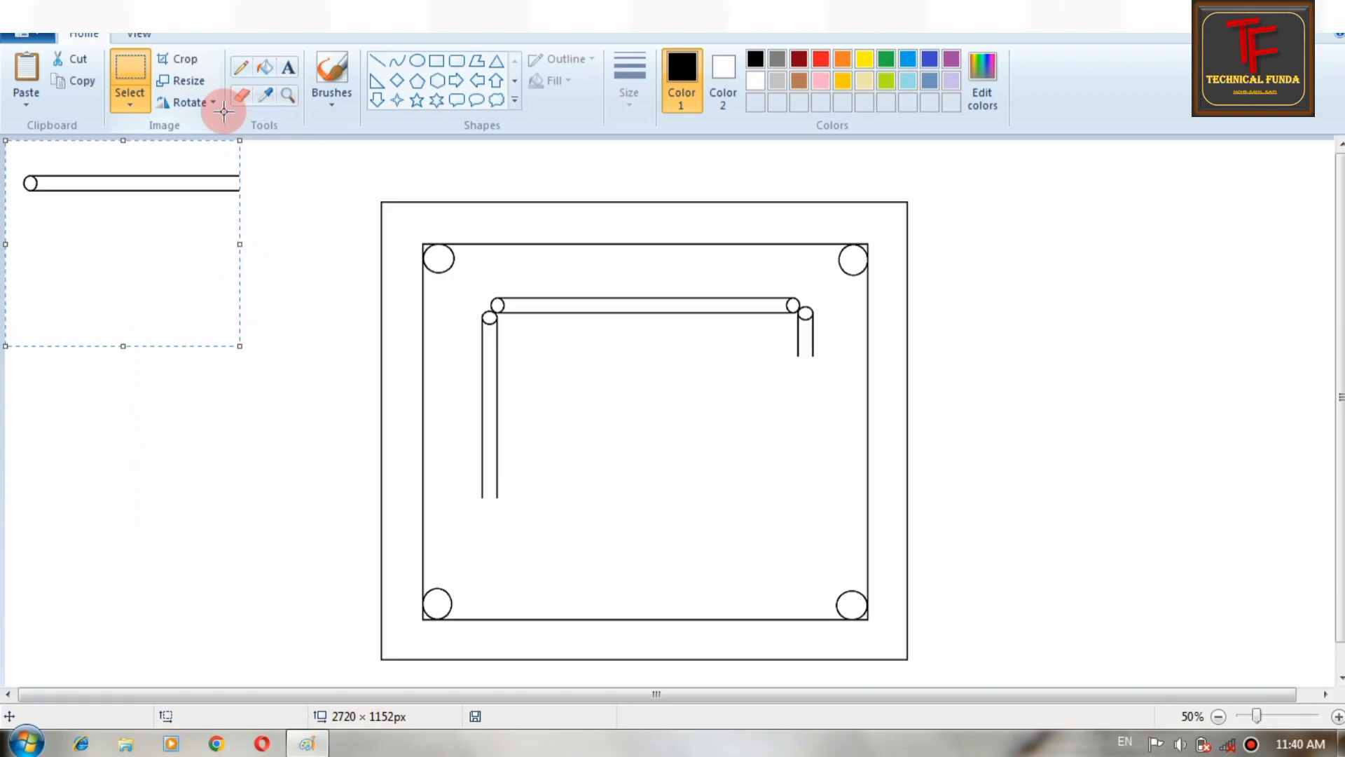
pyautogui.moveTo(150, 234); pyautogui.dragTo(218, 361)
pyautogui.click(333, 171)
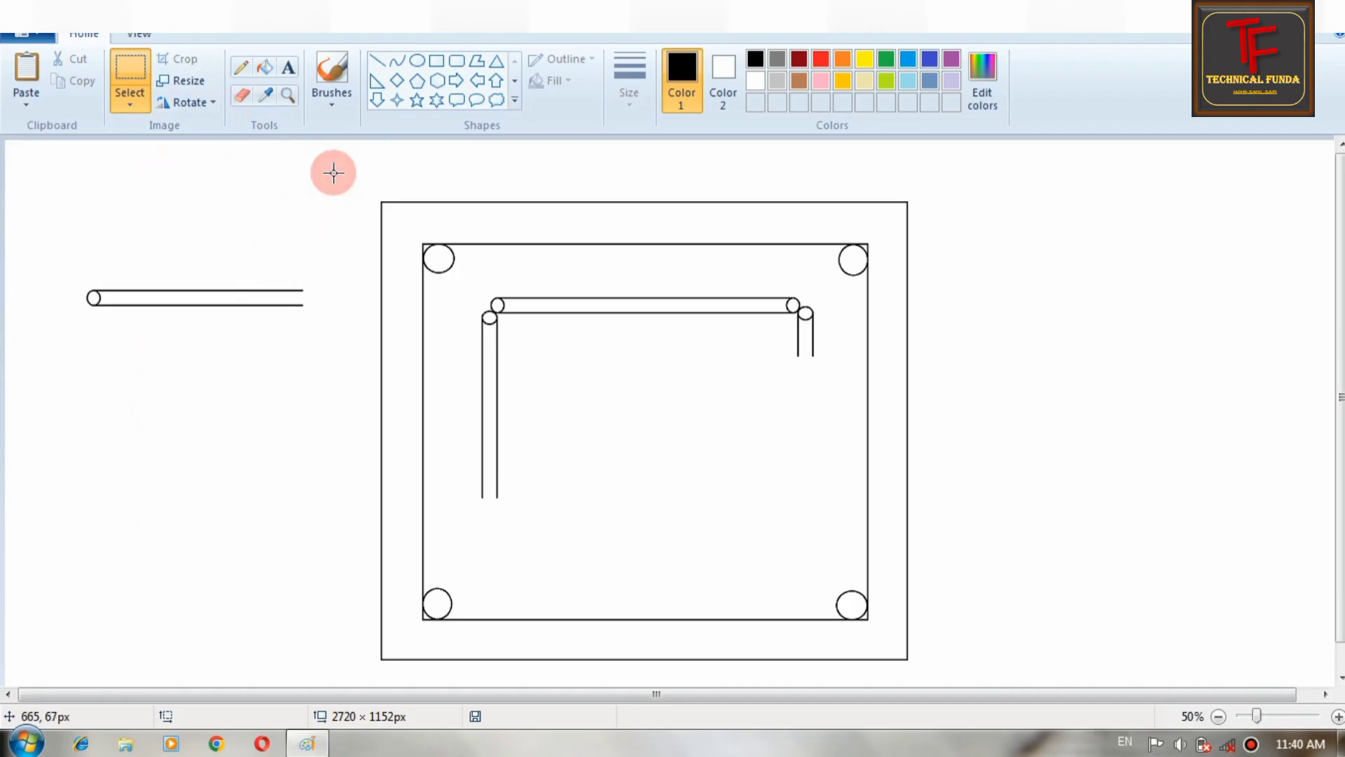
pyautogui.moveTo(62, 232); pyautogui.dragTo(313, 576)
pyautogui.click(191, 103)
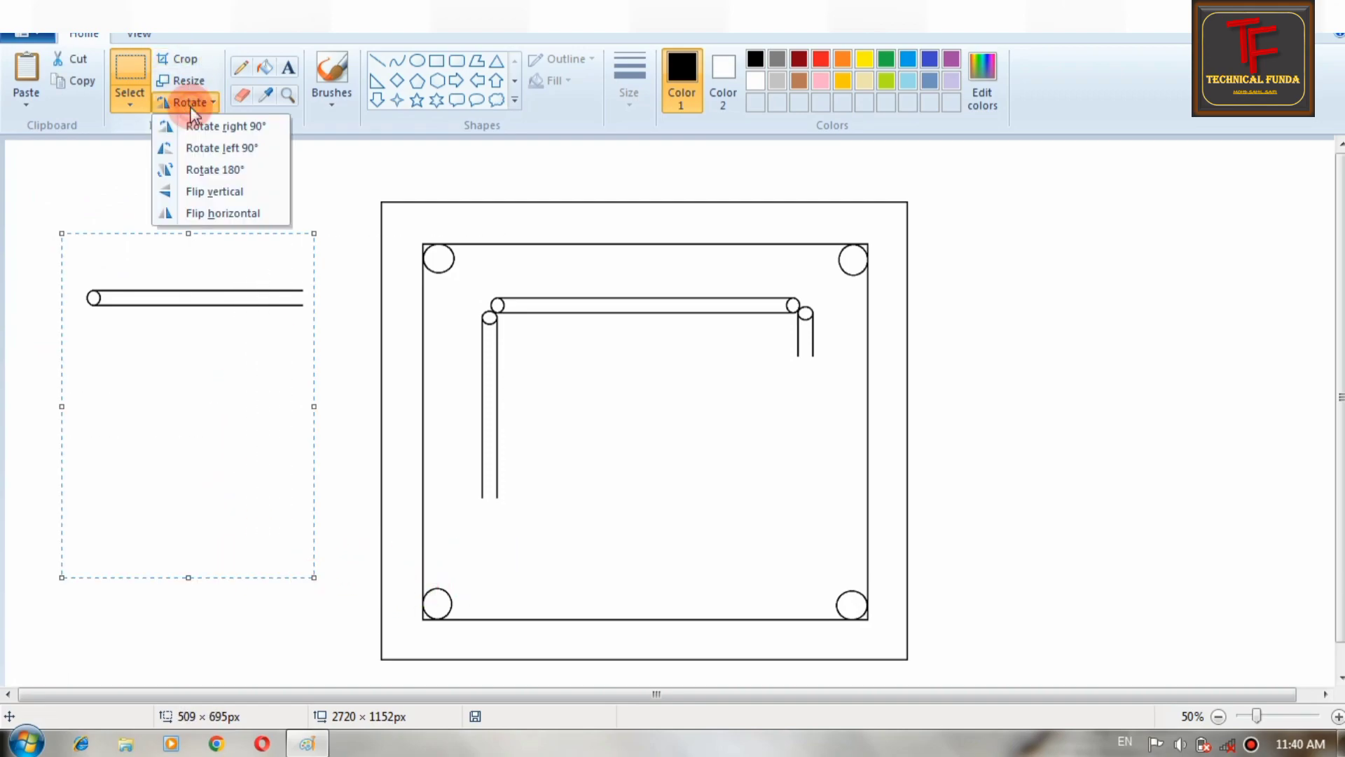
pyautogui.click(196, 127)
pyautogui.click(246, 183)
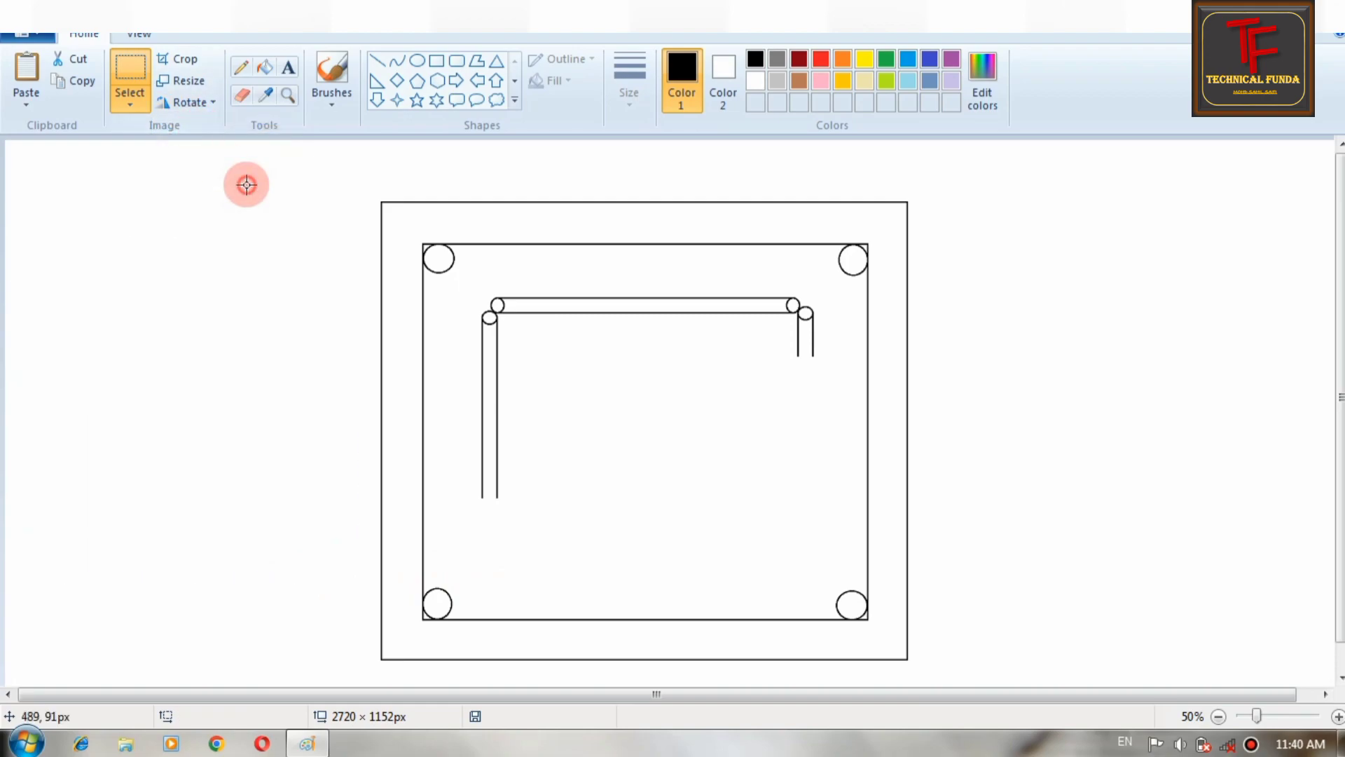
# Step: Paste the copied bar piece outside the frame and move its round-ended portion away from the rest of the piece
pyautogui.hotkey('ctrl', 'v')
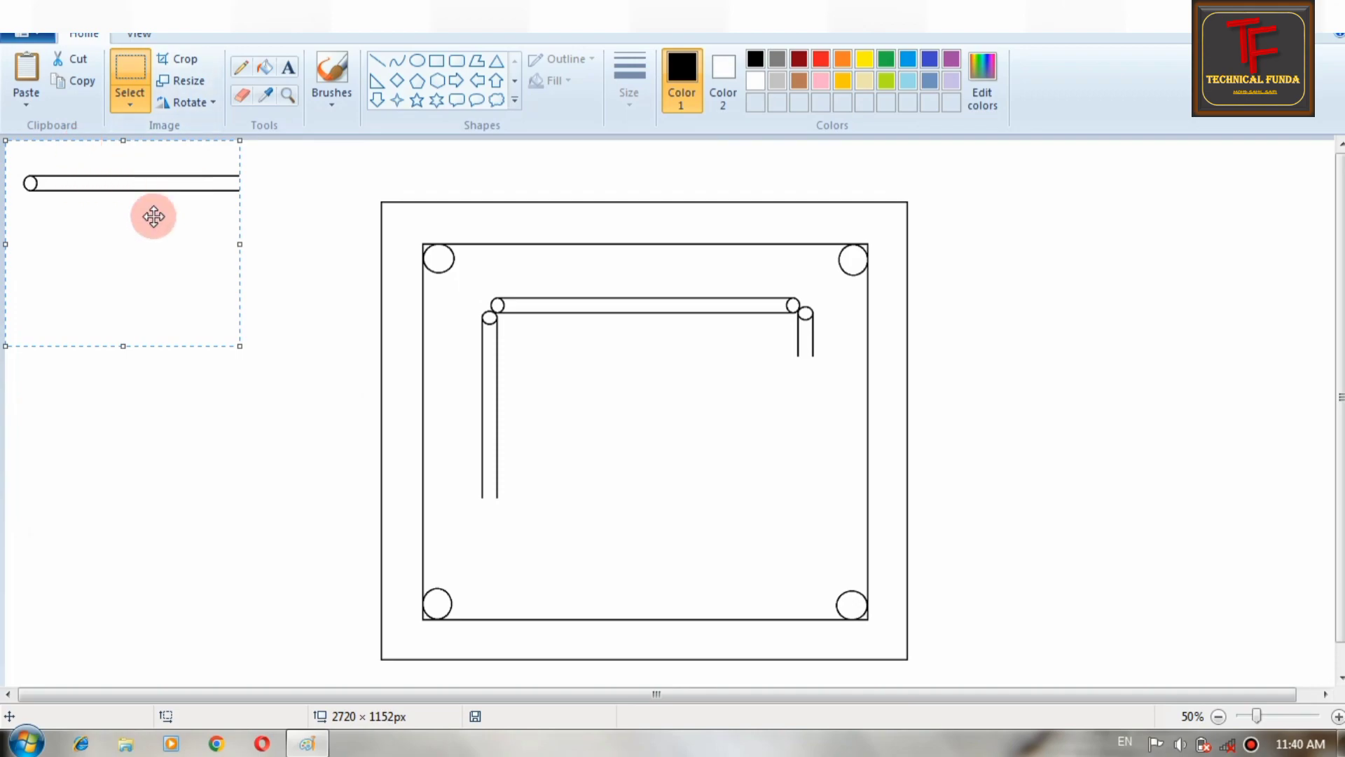
pyautogui.moveTo(114, 234); pyautogui.dragTo(192, 321)
pyautogui.click(293, 197)
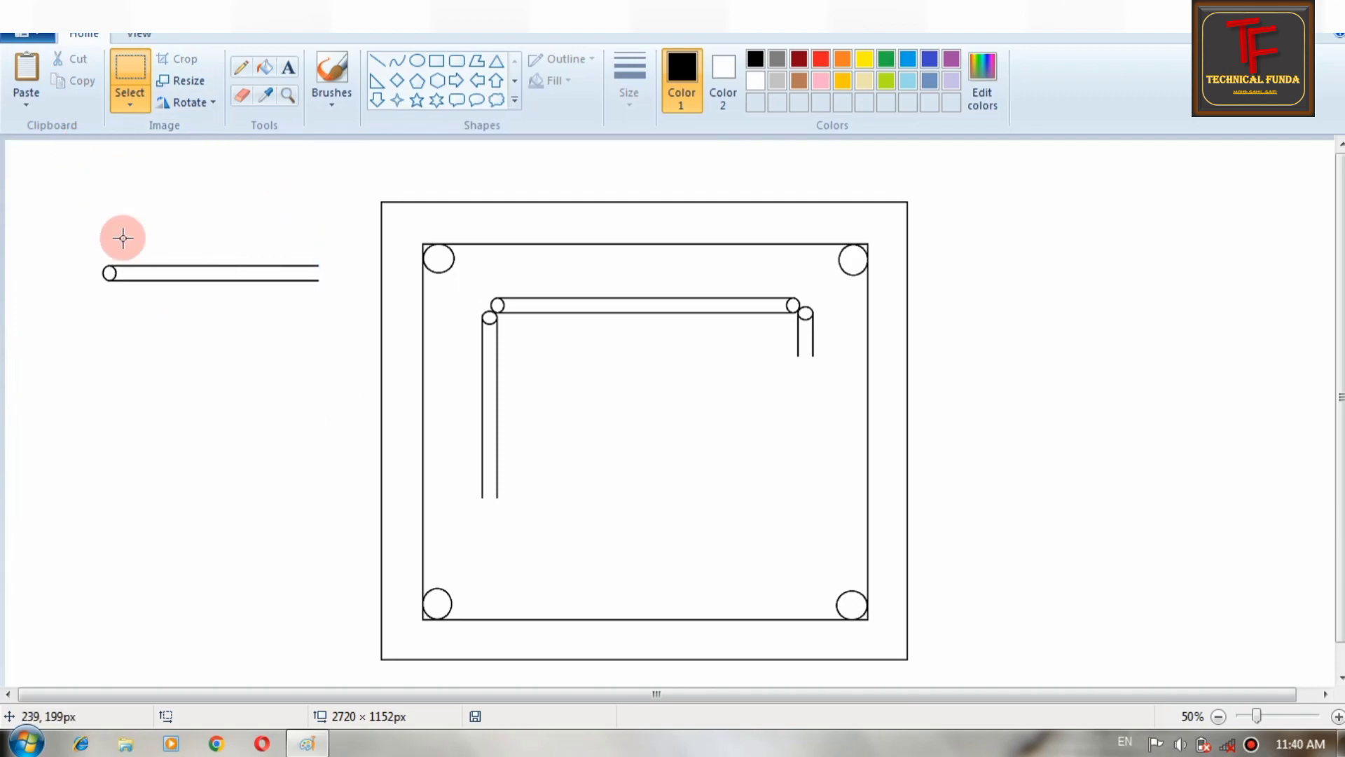
pyautogui.moveTo(78, 226); pyautogui.dragTo(234, 390)
pyautogui.moveTo(183, 351); pyautogui.dragTo(243, 460)
# Step: Rotate the round-ended piece right 90° and then 180°, and place it over the lower end of the left vertical bar
pyautogui.click(206, 107)
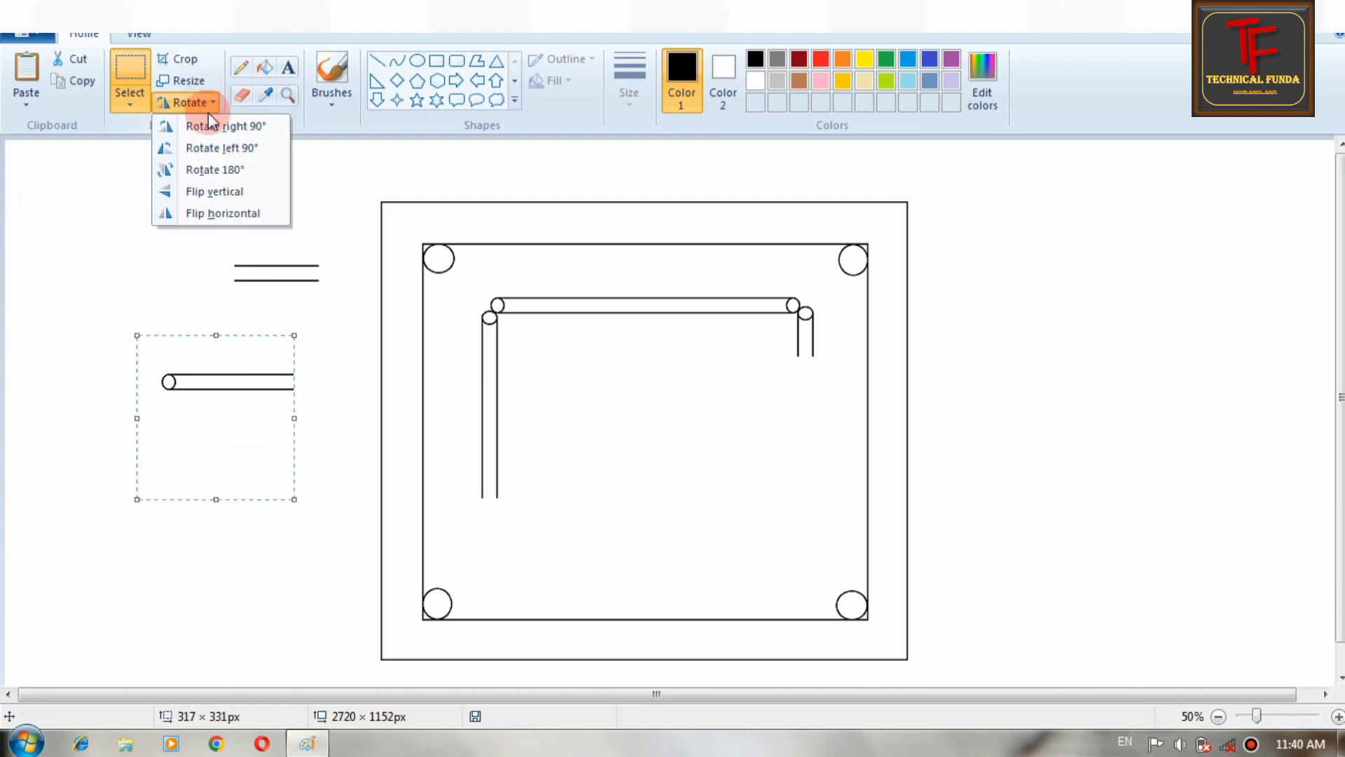
pyautogui.click(204, 122)
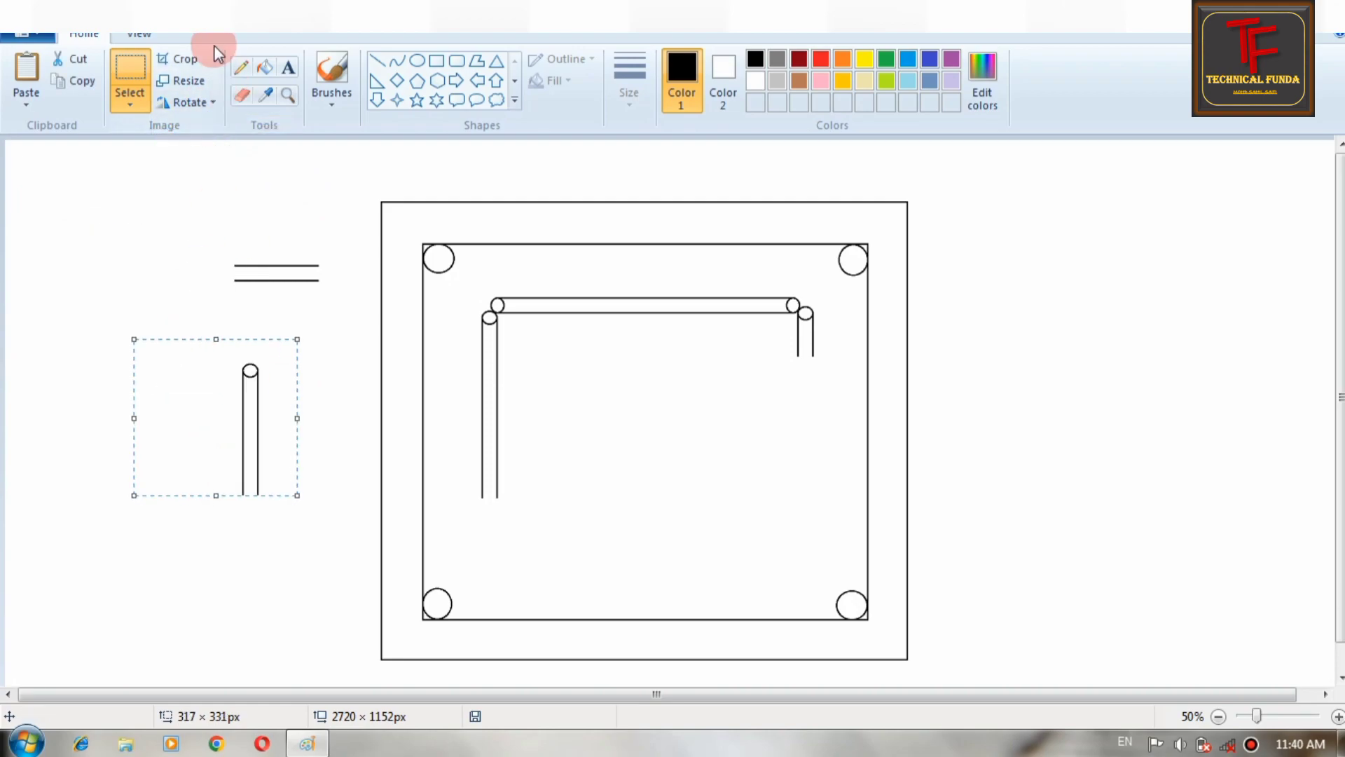
pyautogui.click(200, 102)
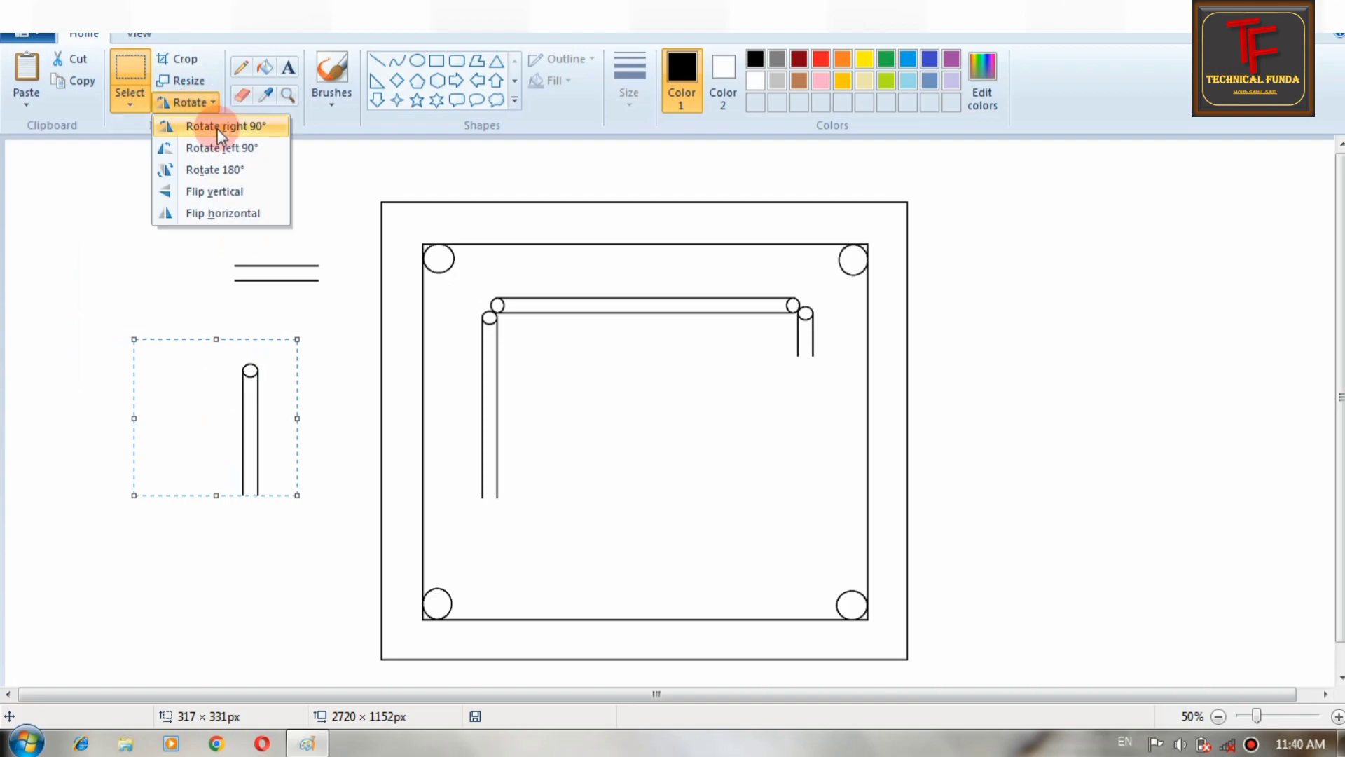
pyautogui.click(229, 169)
pyautogui.moveTo(240, 465); pyautogui.dragTo(553, 571)
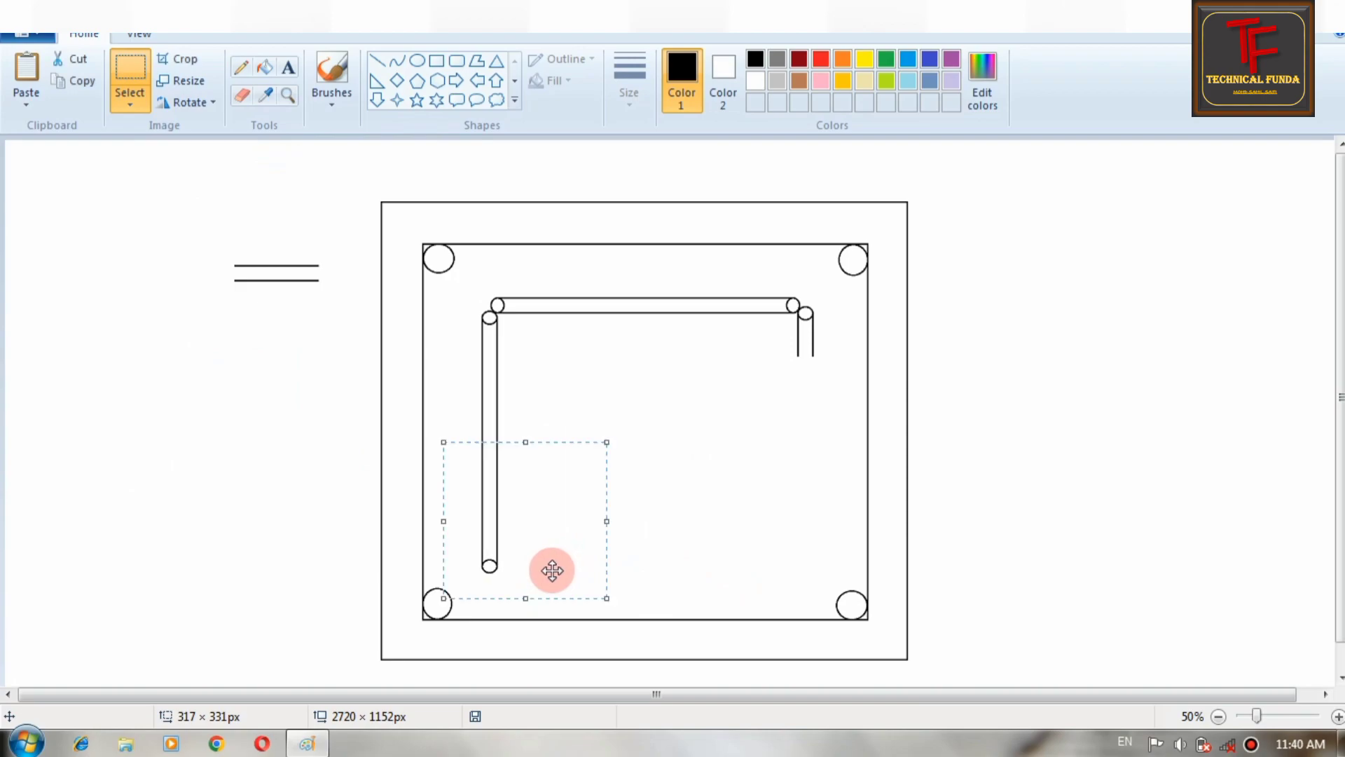
# Step: Nudge the round-ended piece upward to shorten the left vertical bar, keeping it aligned with the bar, and deselect it
pyautogui.press('Up')
pyautogui.press('Up')
pyautogui.press('Up')
pyautogui.press('Up')
pyautogui.press('Up')
pyautogui.press('Up')
pyautogui.press('Up')
pyautogui.press('Up')
pyautogui.press('Up')
pyautogui.press('Up')
pyautogui.press('Up')
pyautogui.press('Up')
pyautogui.press('Up')
pyautogui.press('Up')
pyautogui.press('Up')
pyautogui.press('Up')
pyautogui.press('Up')
pyautogui.press('Up')
pyautogui.press('Up')
pyautogui.press('Up')
pyautogui.press('Up')
pyautogui.press('Up')
pyautogui.press('Up')
pyautogui.press('Up')
pyautogui.press('Up')
pyautogui.press('Up')
pyautogui.press('Up')
pyautogui.press('Up')
pyautogui.press('Up')
pyautogui.press('Up')
pyautogui.press('Up')
pyautogui.press('Up')
pyautogui.press('Up')
pyautogui.press('Up')
pyautogui.press('Up')
pyautogui.press('Up')
pyautogui.press('Up')
pyautogui.press('Up')
pyautogui.press('Up')
pyautogui.press('Up')
pyautogui.press('Up')
pyautogui.press('Up')
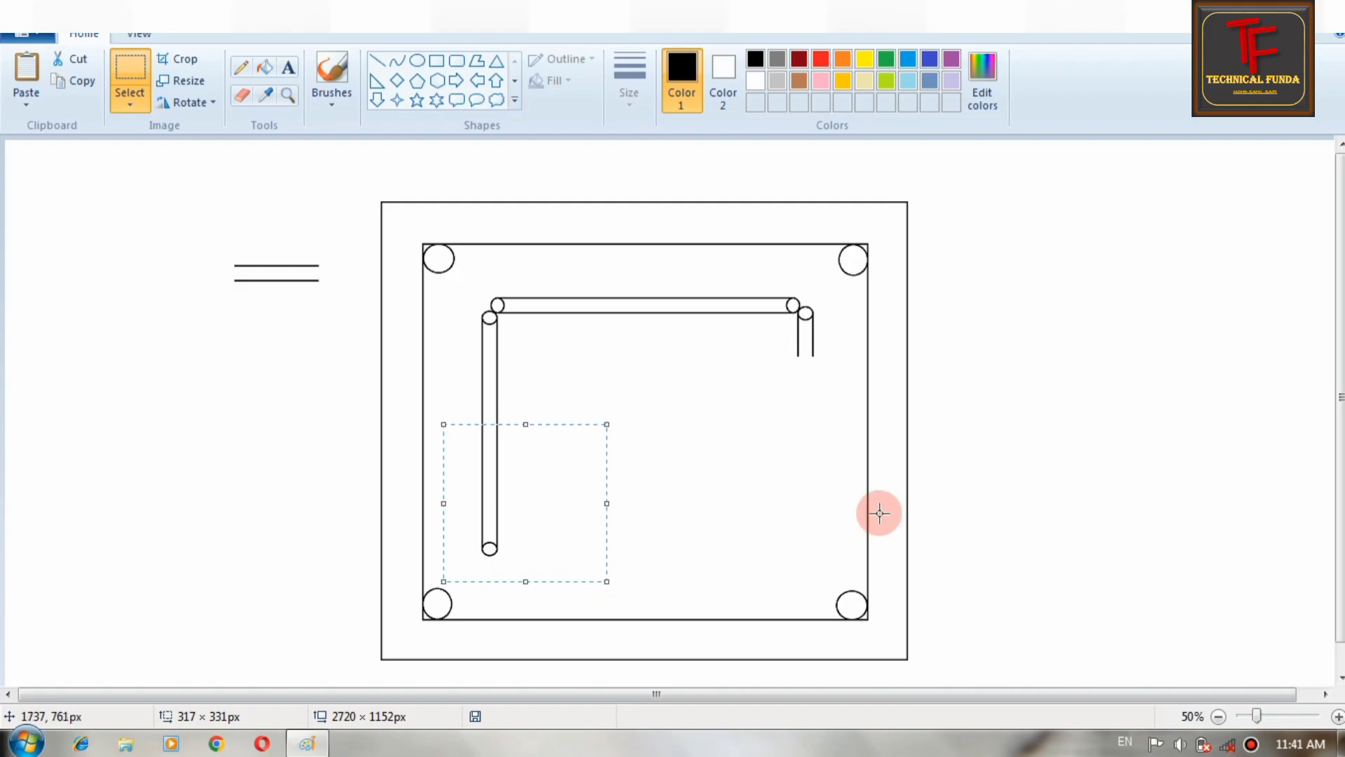
pyautogui.click(954, 506)
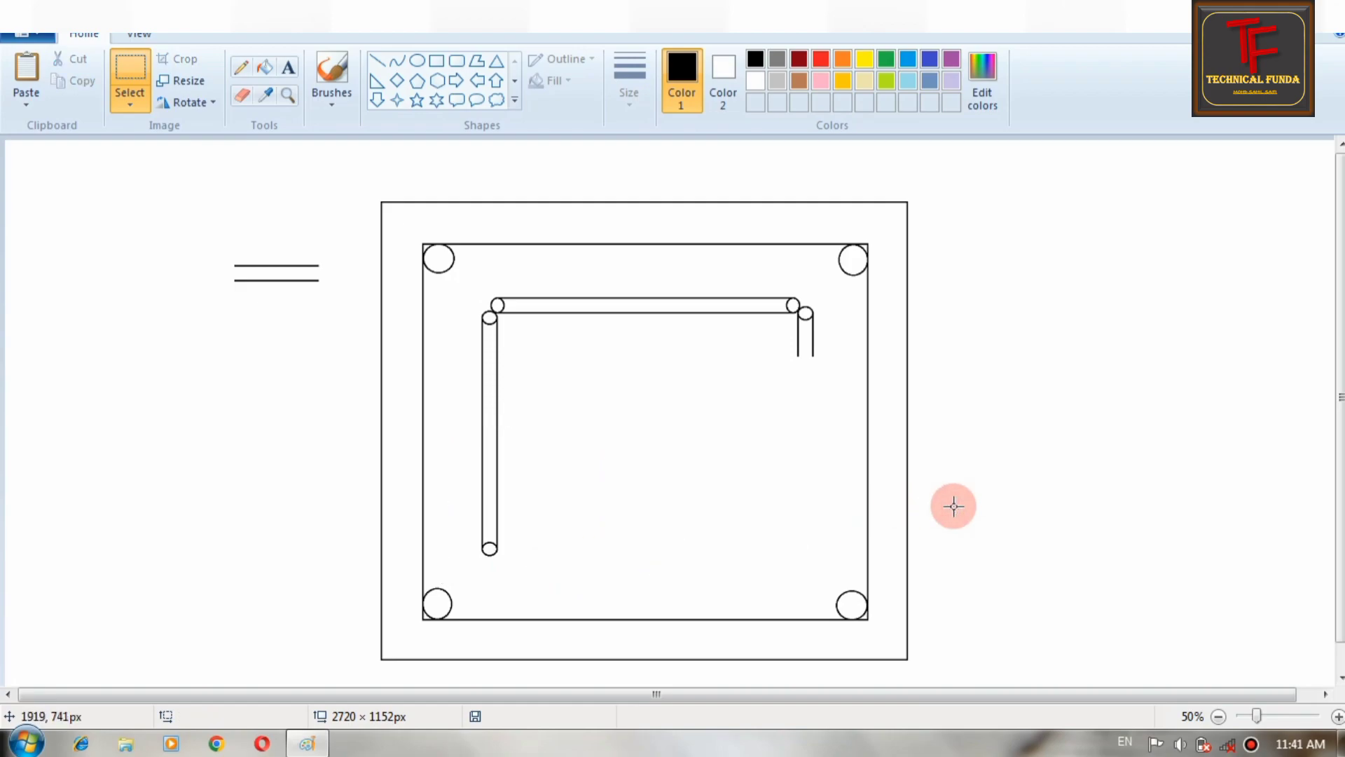
# Step: Copy the upper bar together with both vertical bars and paste the copy over the frame's left edge
pyautogui.moveTo(454, 284); pyautogui.dragTo(827, 587)
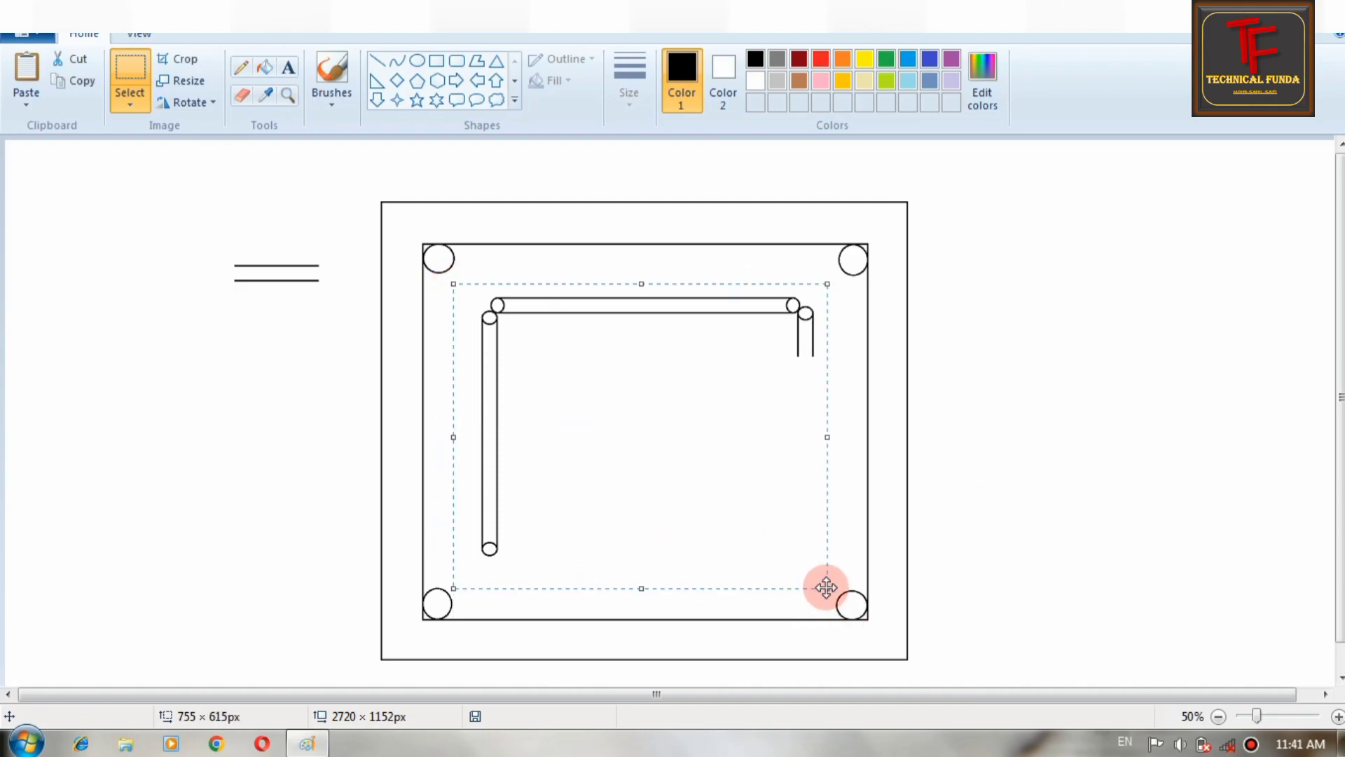
pyautogui.hotkey('ctrl', 'c')
pyautogui.hotkey('ctrl', 'v')
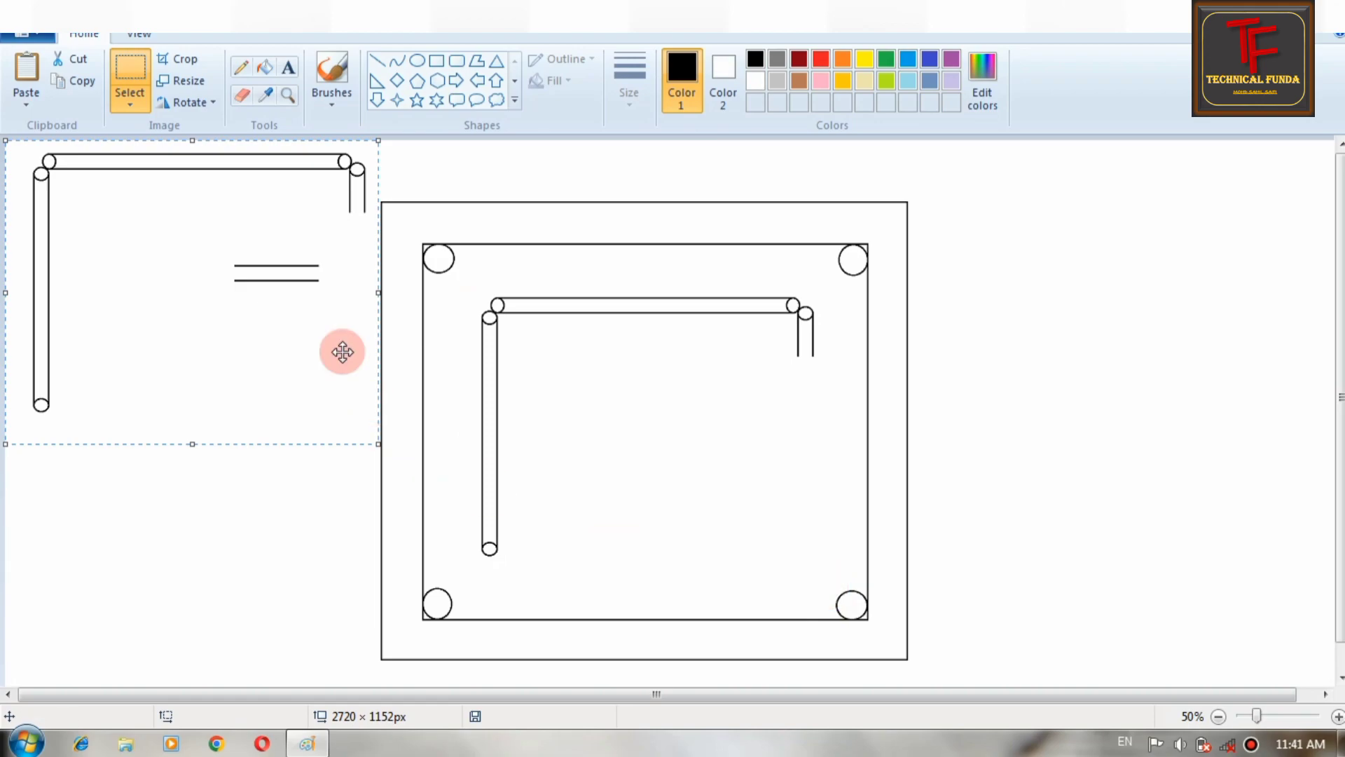
pyautogui.moveTo(230, 312); pyautogui.dragTo(358, 424)
pyautogui.moveTo(376, 489); pyautogui.dragTo(380, 487)
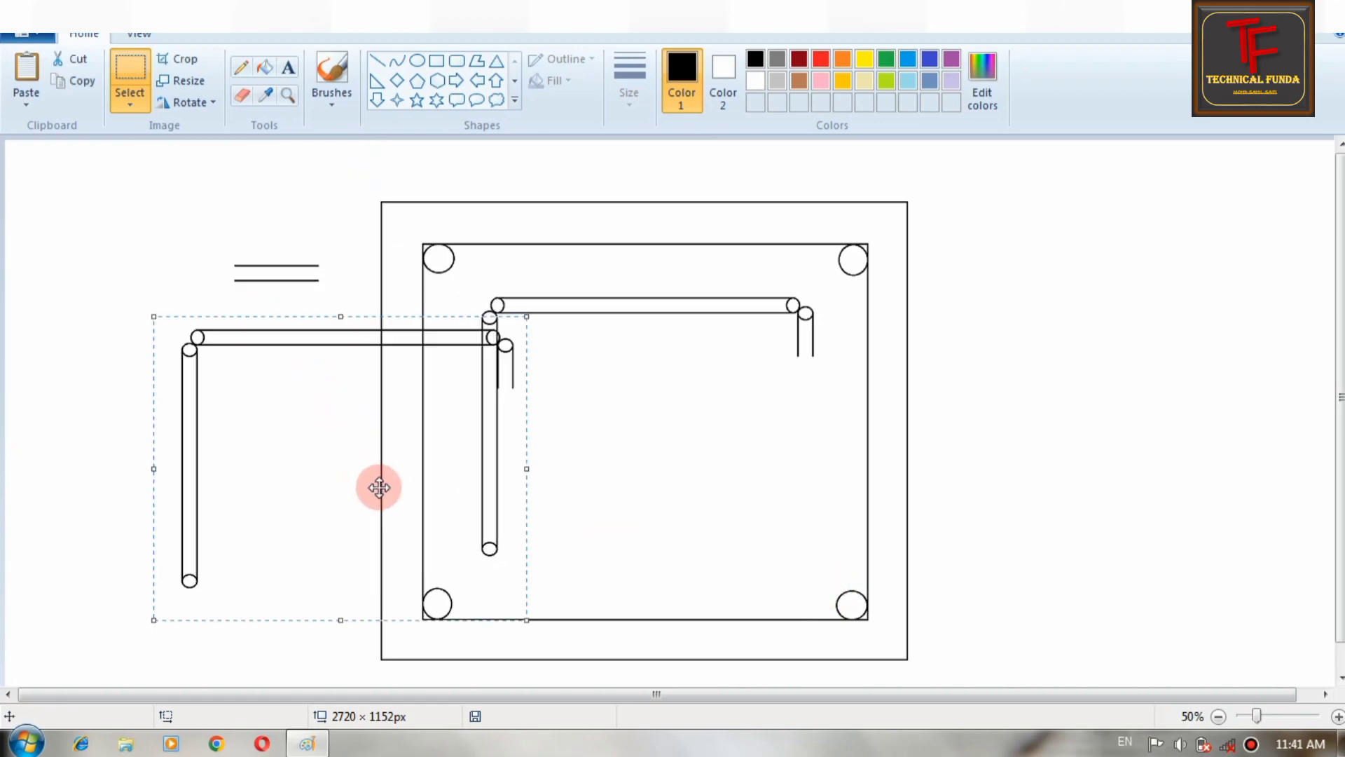
# Step: Flip the pasted bar group horizontally and then vertically
pyautogui.click(186, 103)
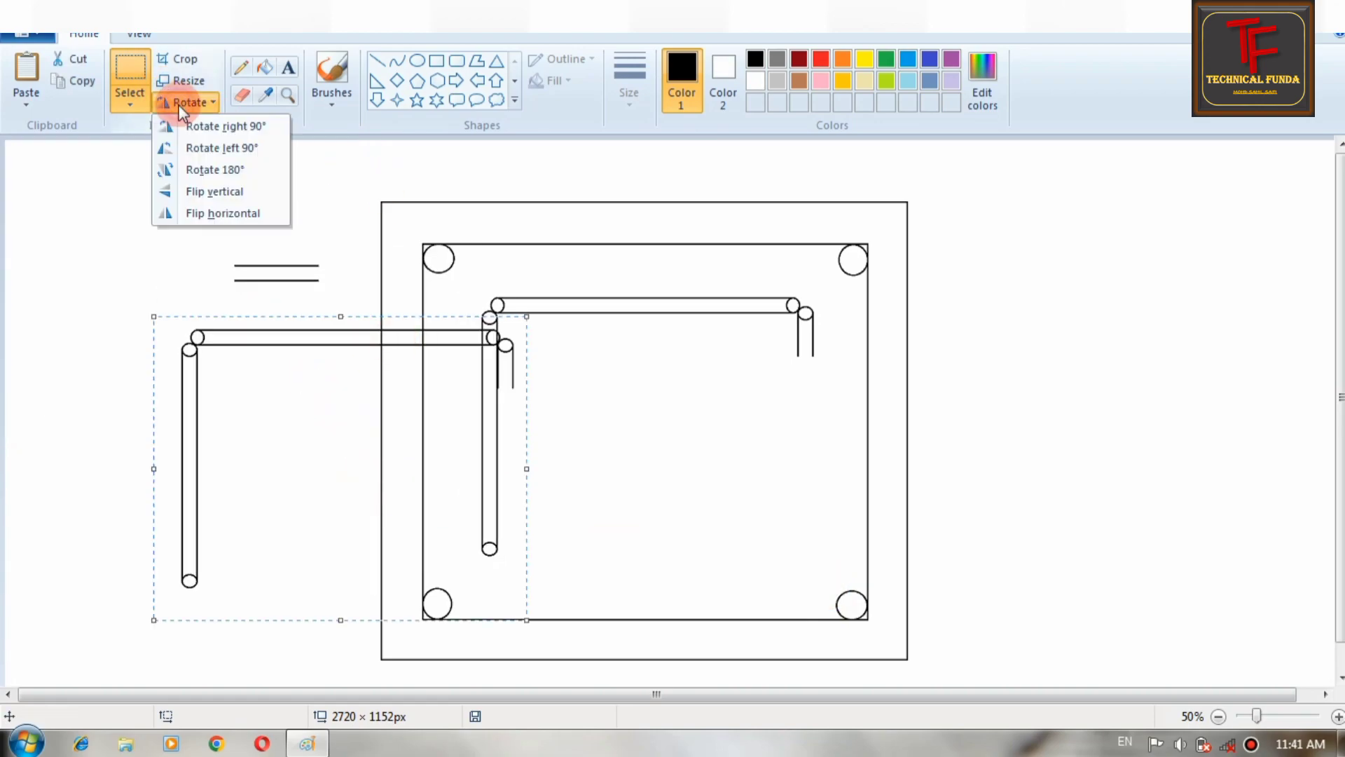
pyautogui.click(196, 213)
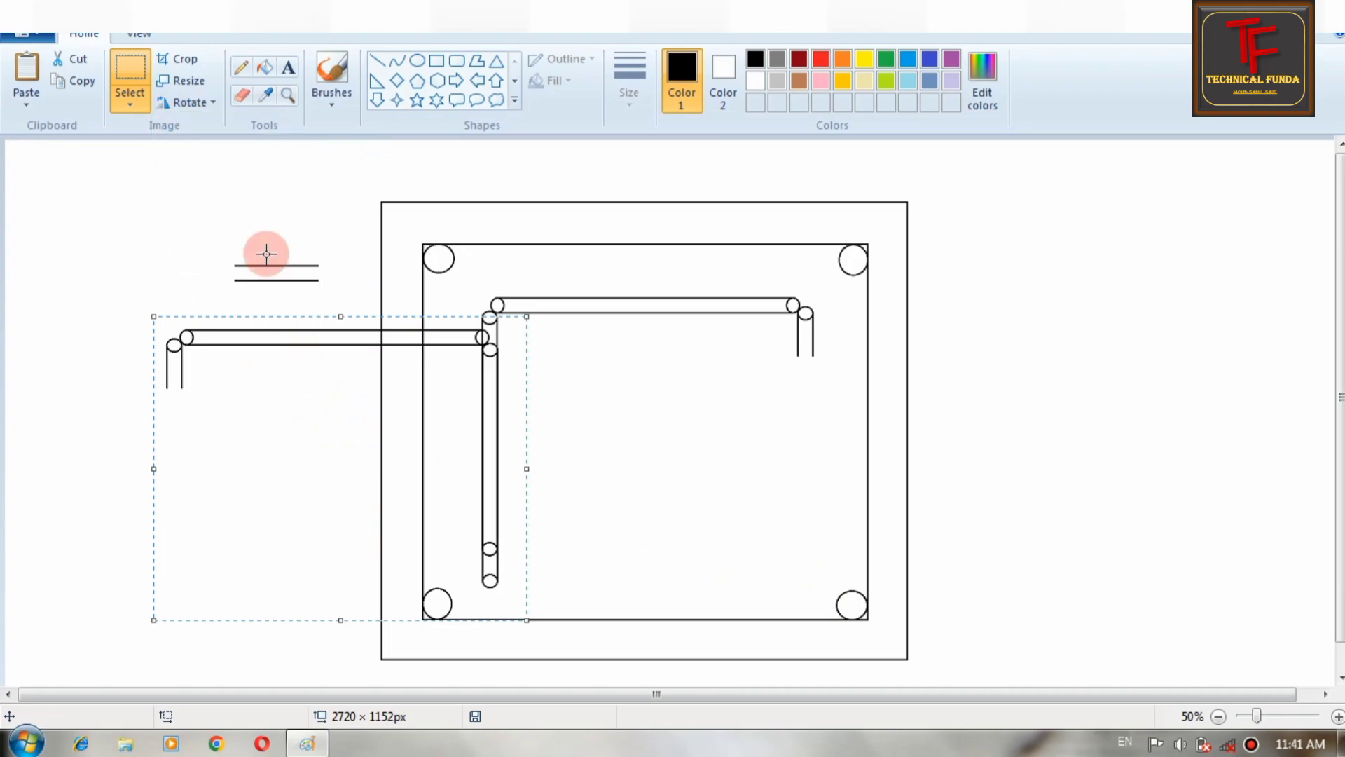
pyautogui.click(190, 104)
pyautogui.click(194, 191)
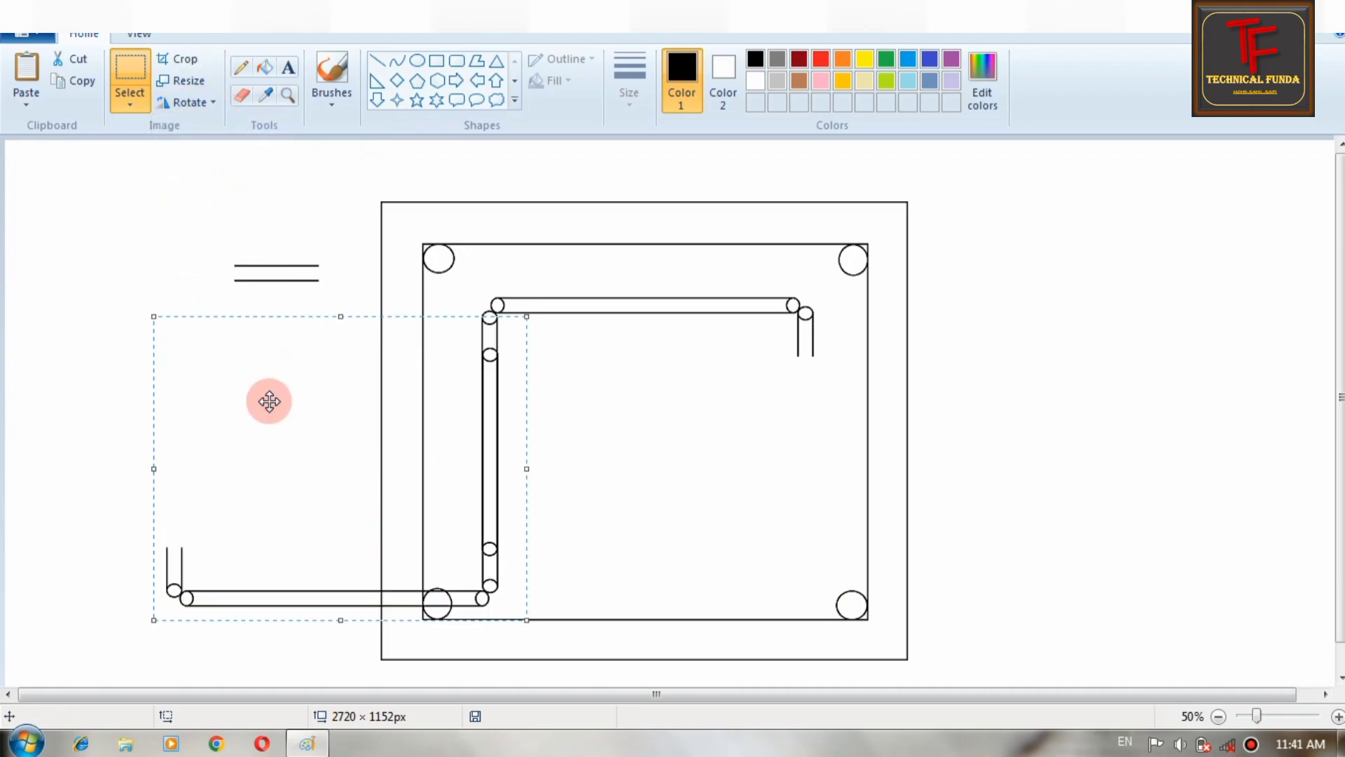
# Step: Place the flipped bar group inside the frame so it closes the rectangle, nudging it up until the overlapping end circles coincide
pyautogui.moveTo(409, 412); pyautogui.dragTo(585, 364)
pyautogui.press('Up')
pyautogui.press('Up')
pyautogui.press('Up')
pyautogui.press('Up')
pyautogui.press('Up')
pyautogui.press('Up')
pyautogui.press('Up')
pyautogui.press('Up')
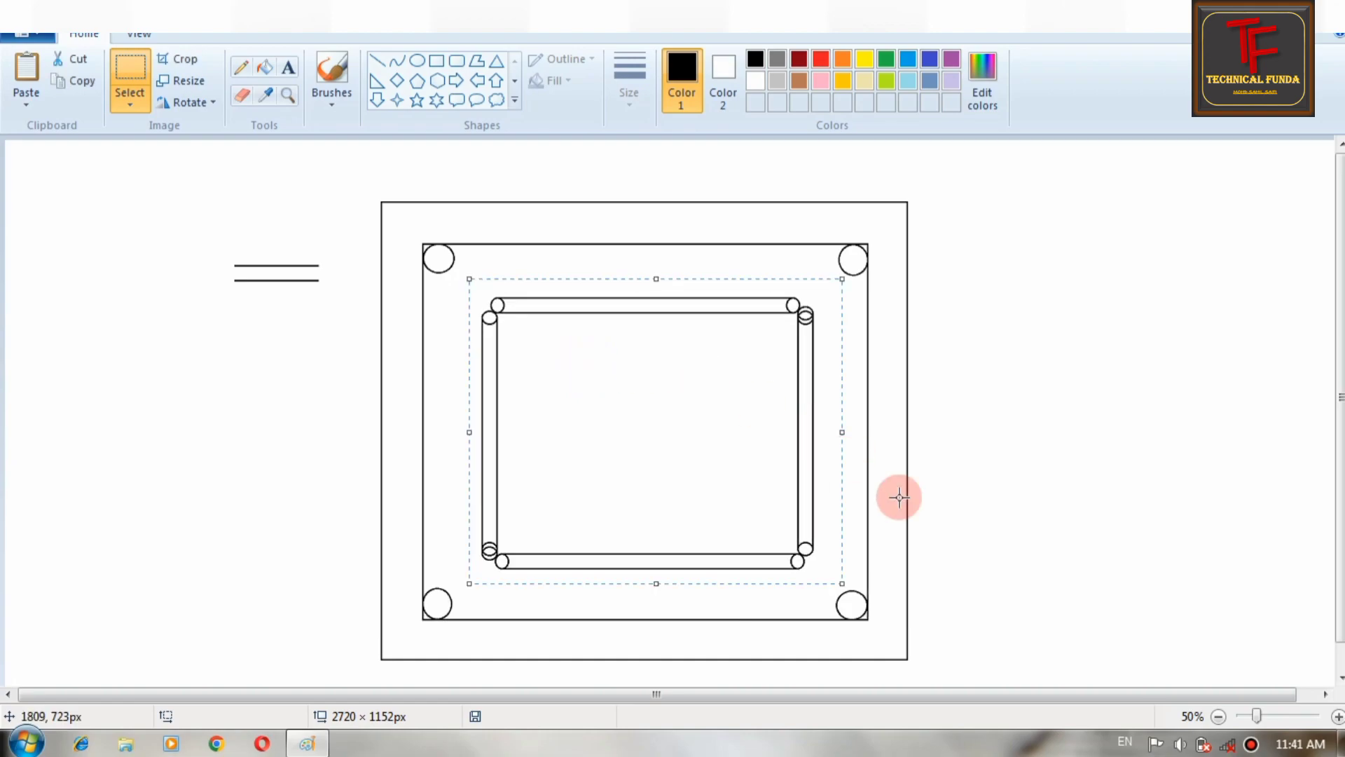
pyautogui.press('Up')
pyautogui.press('Up')
pyautogui.press('Up')
pyautogui.press('Up')
pyautogui.press('Up')
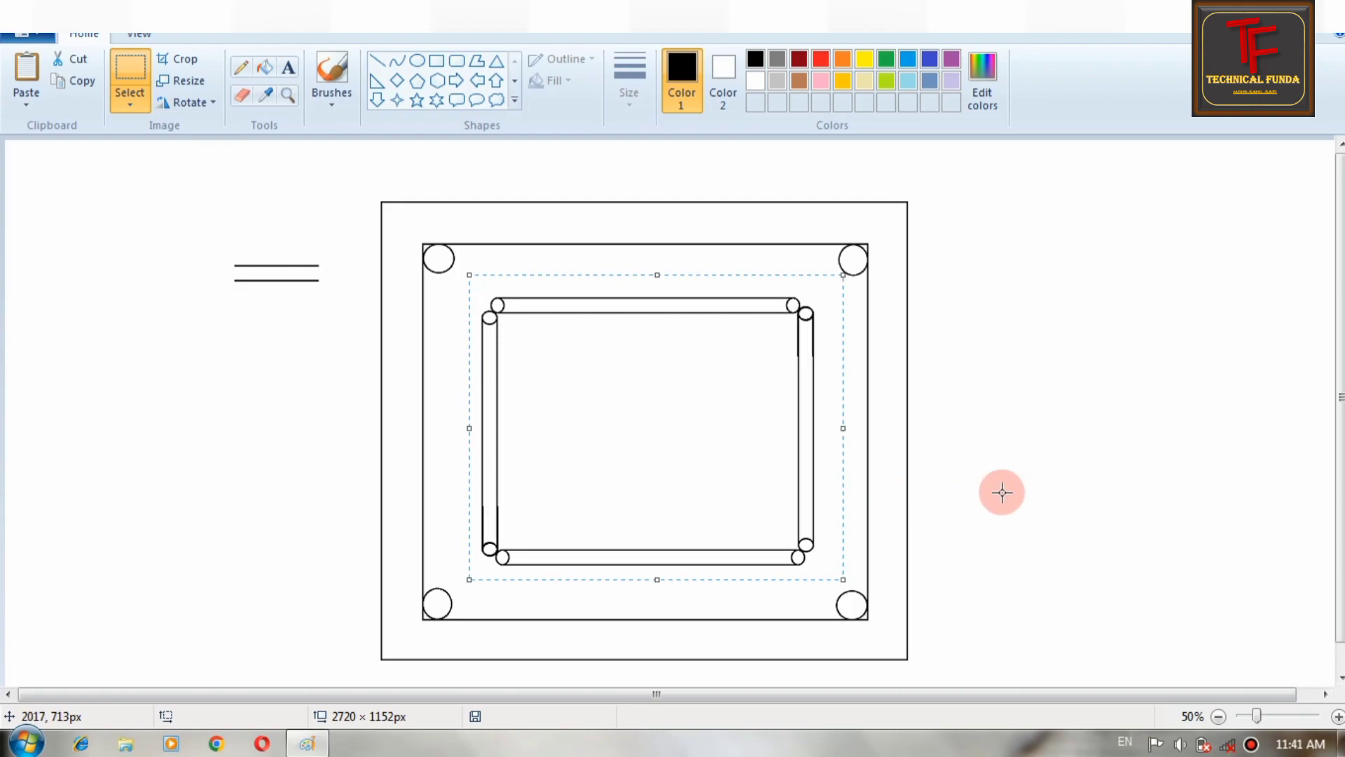
pyautogui.click(1080, 465)
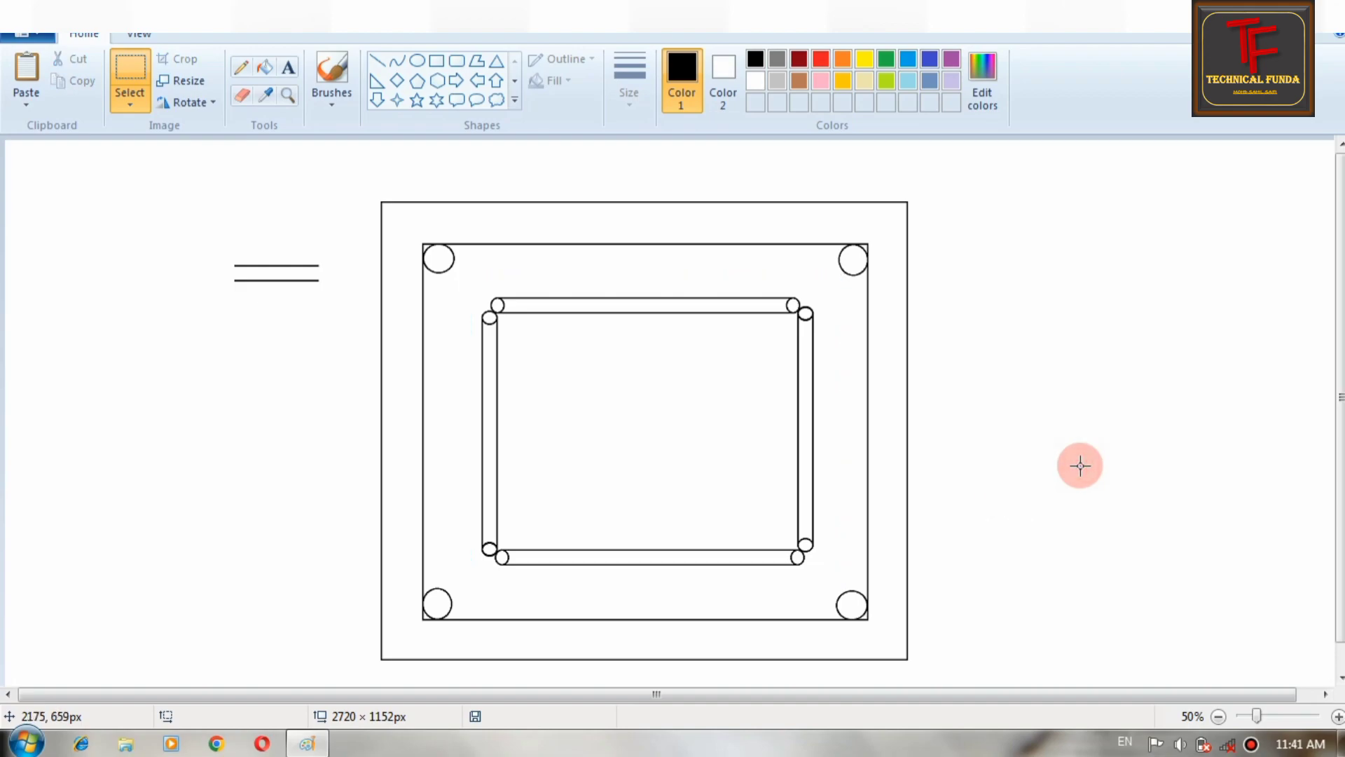
# Step: Delete the leftover pair of short parallel lines outside the frame
pyautogui.moveTo(207, 222); pyautogui.dragTo(342, 357)
pyautogui.press('Delete')
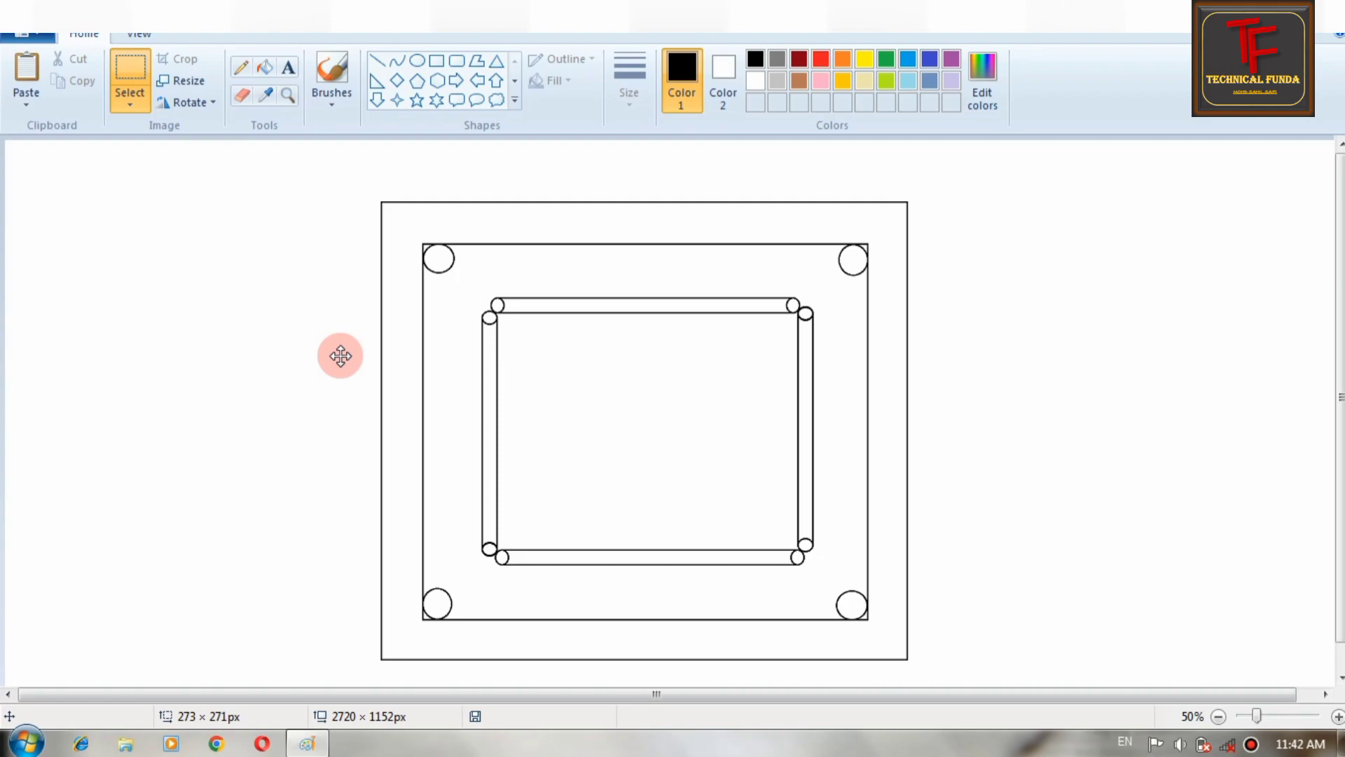
# Step: Draw a diagonal line about 233 × 233 px and nudge it between the upper-right bars' end circles, pointing at the corner pocket
pyautogui.click(381, 64)
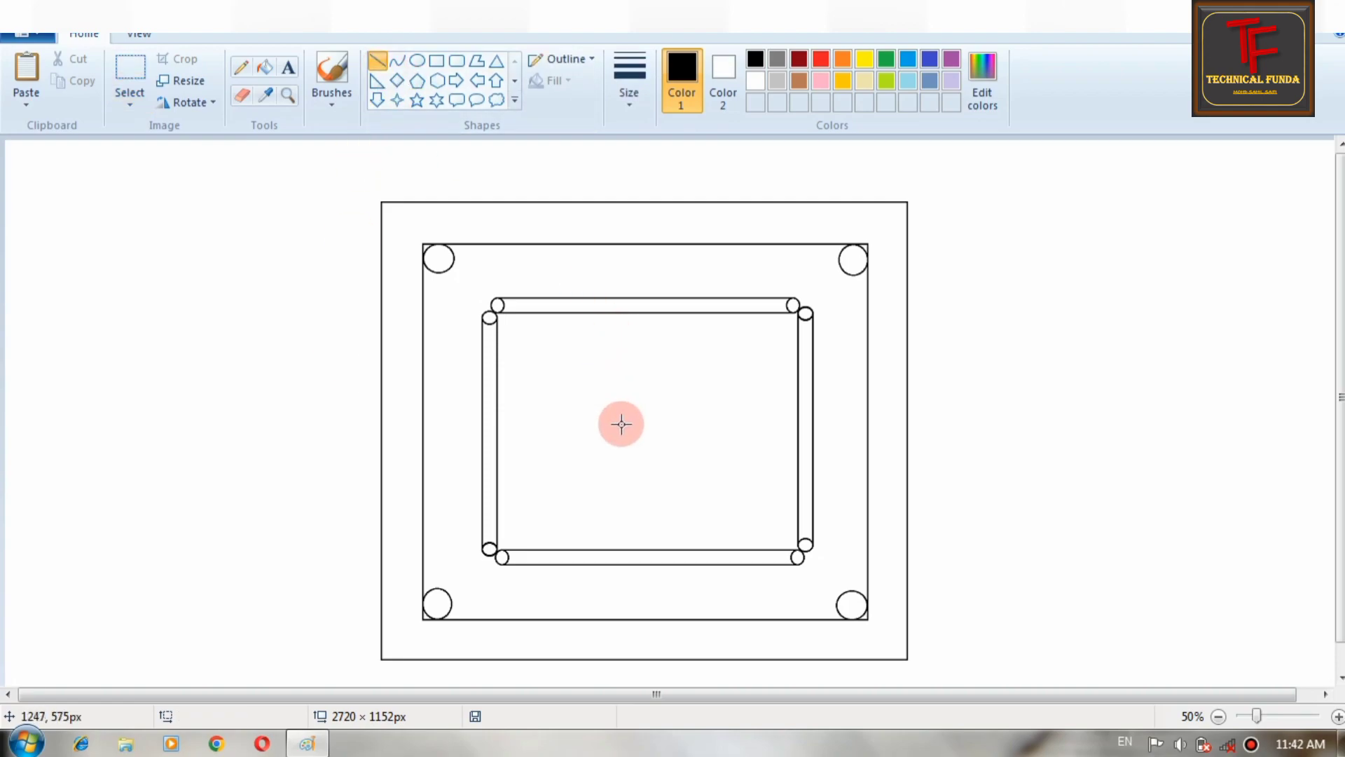
pyautogui.moveTo(744, 432)
pyautogui.mouseDown()
pyautogui.moveTo(802, 319)
pyautogui.moveTo(841, 301)
pyautogui.mouseUp()
pyautogui.press('Up')
pyautogui.press('Up')
pyautogui.press('Up')
pyautogui.press('Up')
pyautogui.press('Up')
pyautogui.press('Up')
pyautogui.press('Up')
pyautogui.press('Up')
pyautogui.press('Up')
pyautogui.press('Up')
pyautogui.press('Up')
pyautogui.press('Up')
pyautogui.press('Up')
pyautogui.press('Up')
pyautogui.press('Up')
pyautogui.press('Up')
pyautogui.press('Up')
pyautogui.press('Up')
pyautogui.press('Up')
pyautogui.press('Up')
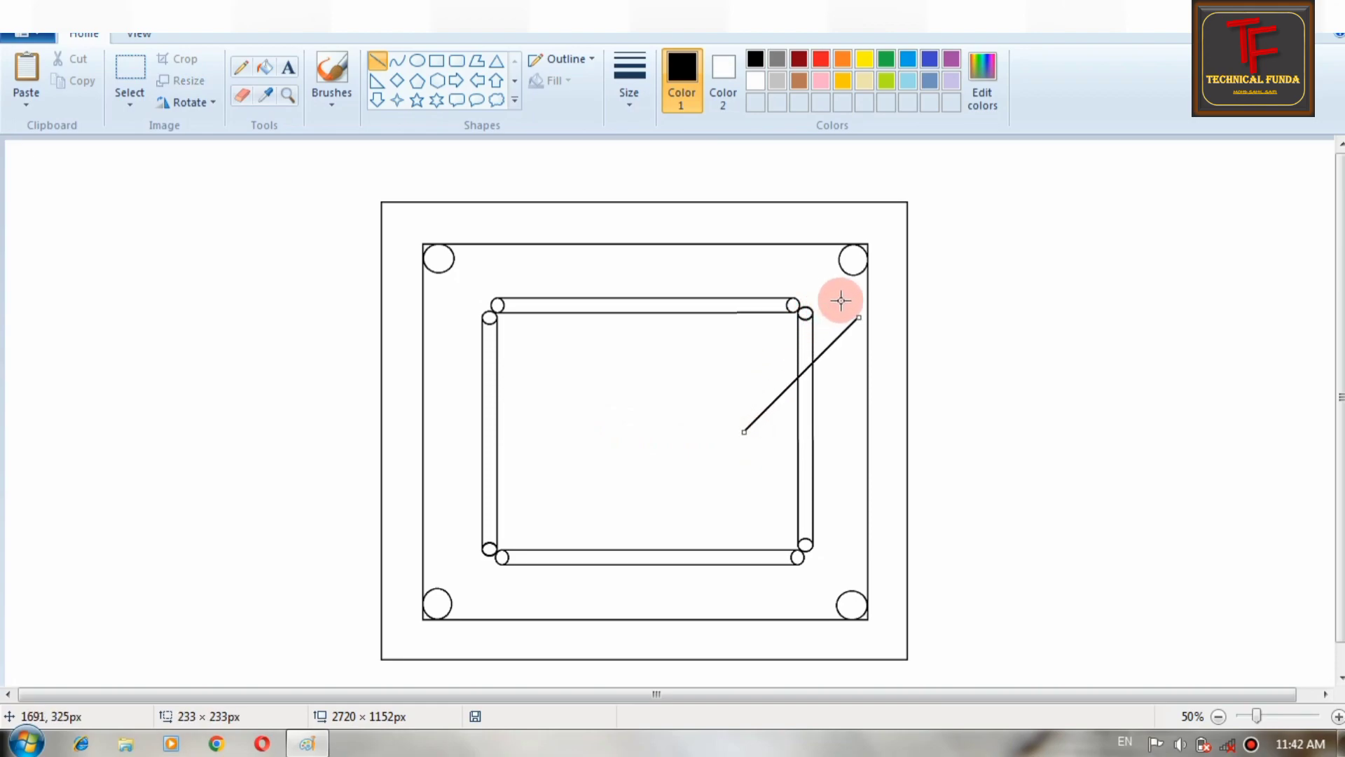
pyautogui.press('Up')
pyautogui.press('Up')
pyautogui.press('Up')
pyautogui.press('Up')
pyautogui.press('Up')
pyautogui.press('Up')
pyautogui.press('Up')
pyautogui.press('Up')
pyautogui.press('Left')
pyautogui.press('Left')
pyautogui.press('Left')
pyautogui.press('Left')
pyautogui.press('Left')
pyautogui.press('Left')
pyautogui.press('Left')
pyautogui.press('Left')
pyautogui.press('Left')
pyautogui.press('Left')
pyautogui.press('Left')
pyautogui.press('Left')
pyautogui.press('Down')
pyautogui.press('Down')
pyautogui.press('Down')
pyautogui.press('Down')
pyautogui.press('Down')
pyautogui.press('Down')
pyautogui.press('Down')
pyautogui.press('Down')
pyautogui.press('Down')
pyautogui.press('Down')
pyautogui.press('Down')
pyautogui.press('Down')
pyautogui.press('Down')
pyautogui.press('Down')
pyautogui.press('Down')
pyautogui.press('Down')
pyautogui.press('Down')
pyautogui.press('Down')
pyautogui.press('Down')
pyautogui.press('Down')
pyautogui.press('Down')
pyautogui.press('Down')
pyautogui.press('Down')
pyautogui.press('Left')
pyautogui.press('Left')
pyautogui.press('Left')
pyautogui.press('Left')
pyautogui.press('Left')
pyautogui.press('Left')
pyautogui.press('Left')
pyautogui.press('Left')
pyautogui.press('Left')
pyautogui.press('Left')
pyautogui.press('Left')
pyautogui.press('Left')
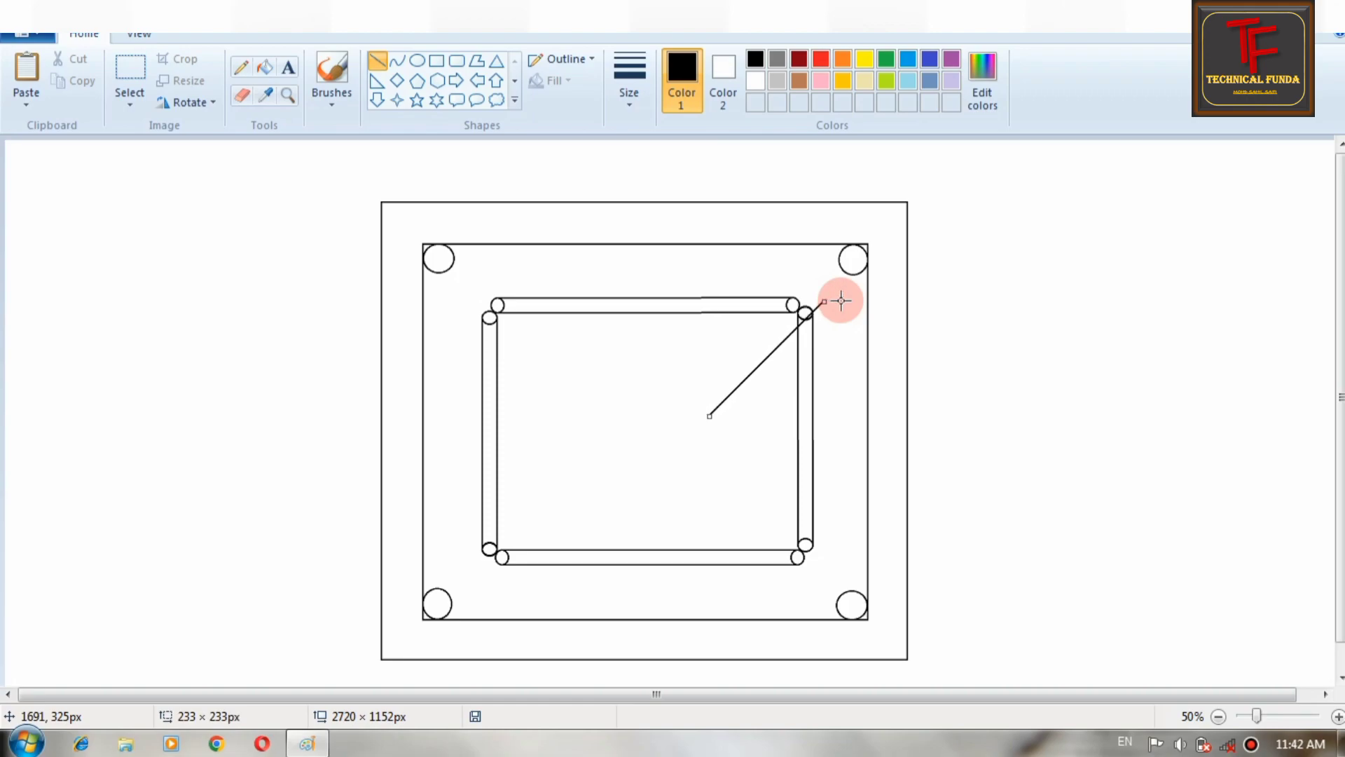
pyautogui.press('Up')
pyautogui.press('Up')
pyautogui.press('Up')
pyautogui.press('Up')
pyautogui.press('Up')
pyautogui.press('Up')
pyautogui.press('Up')
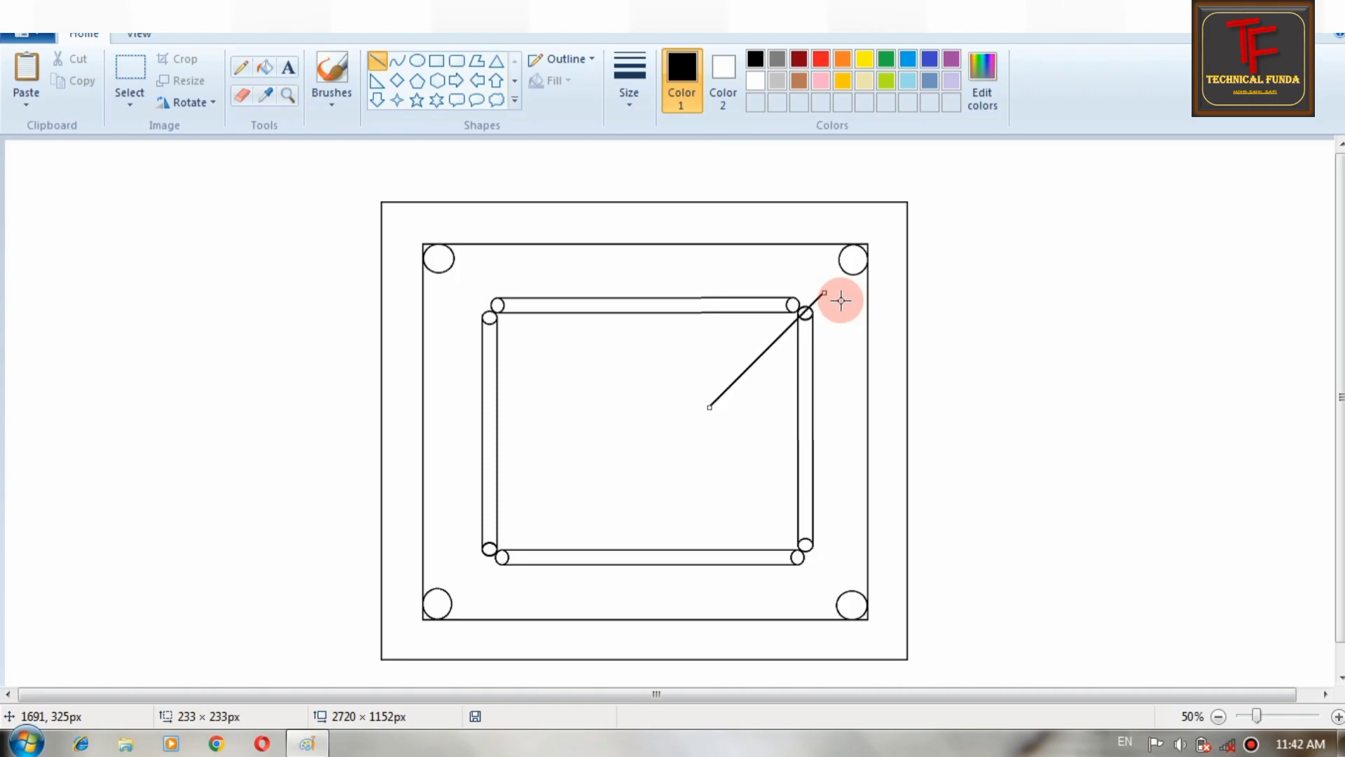
pyautogui.press('Up')
pyautogui.press('Up')
pyautogui.press('Up')
pyautogui.press('Up')
pyautogui.press('Up')
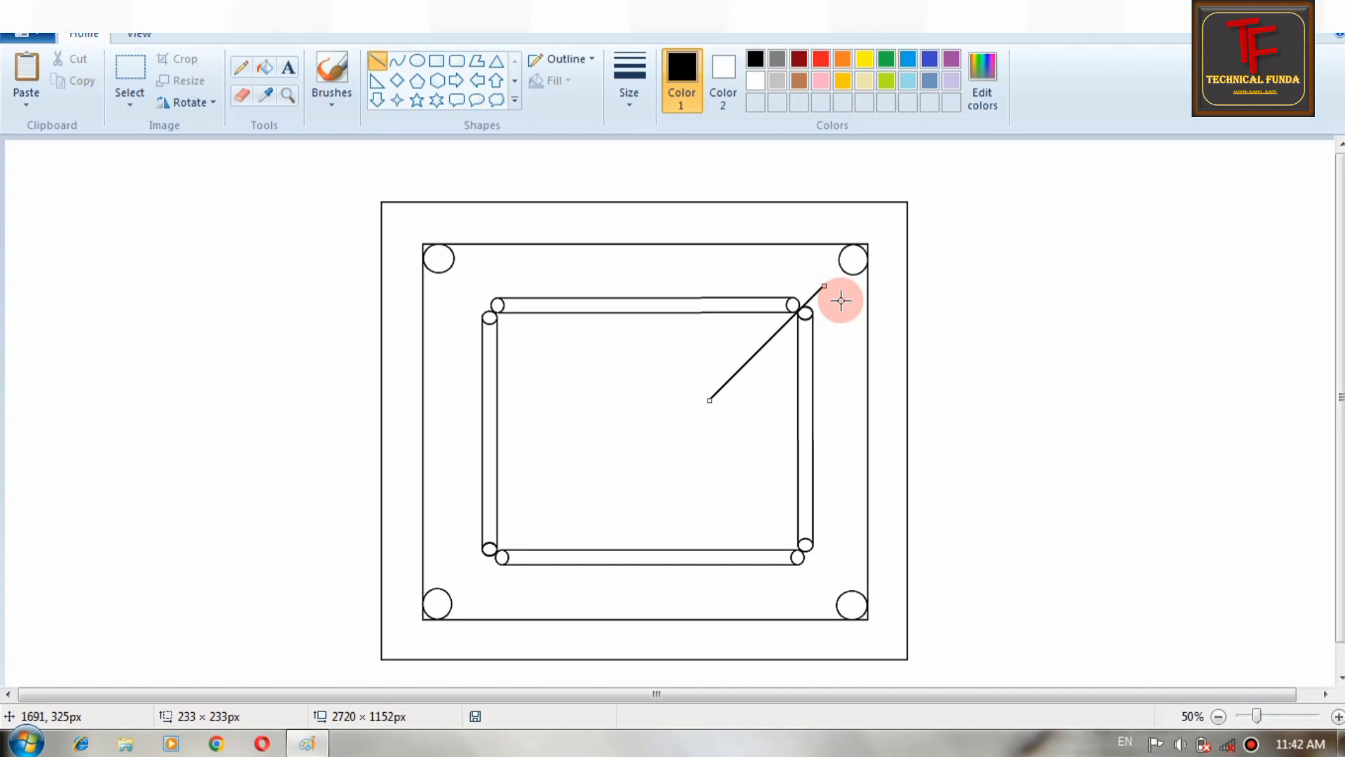
pyautogui.press('Up')
pyautogui.click(1018, 346)
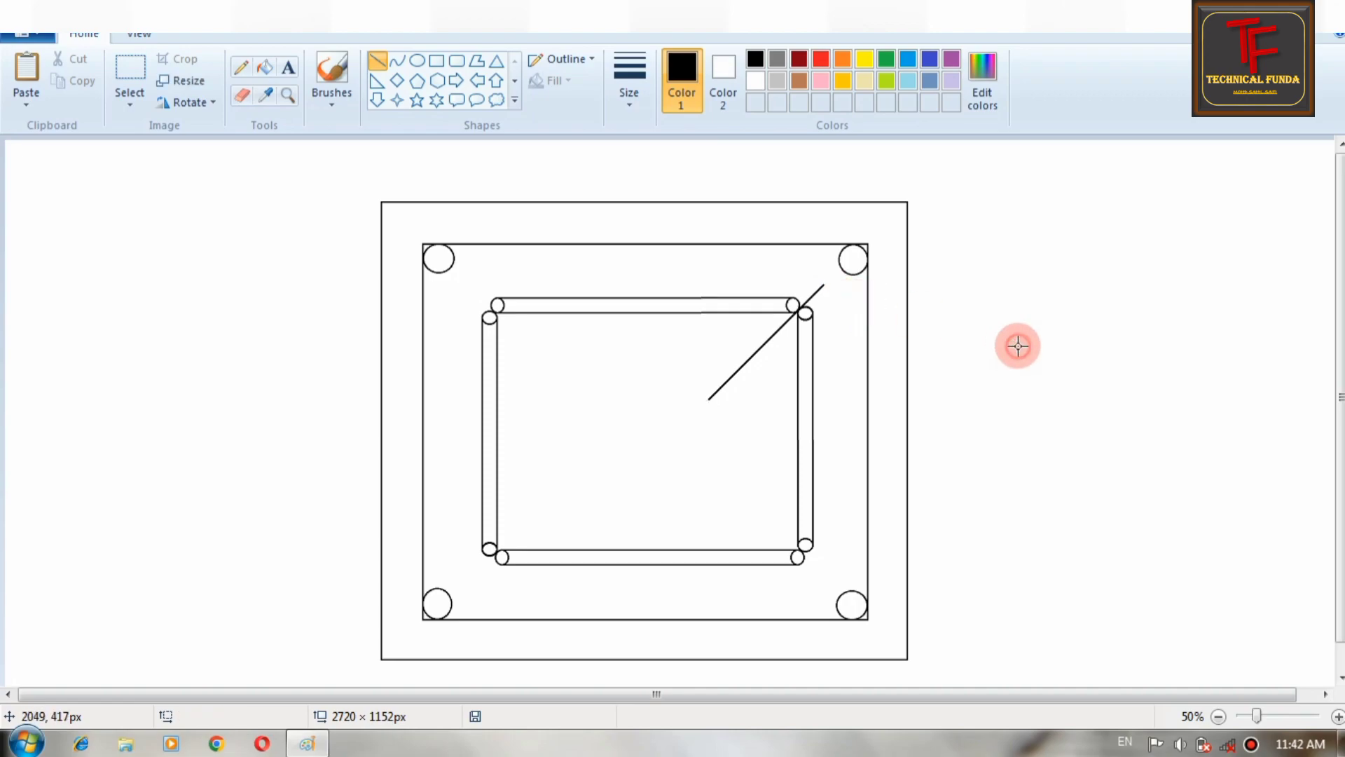
# Step: Try to draw a parallel second diagonal, about 229 × 229 px, just beside the first one, undoing the misplaced attempt
pyautogui.moveTo(684, 273); pyautogui.dragTo(708, 394)
pyautogui.hotkey('ctrl', 'z')
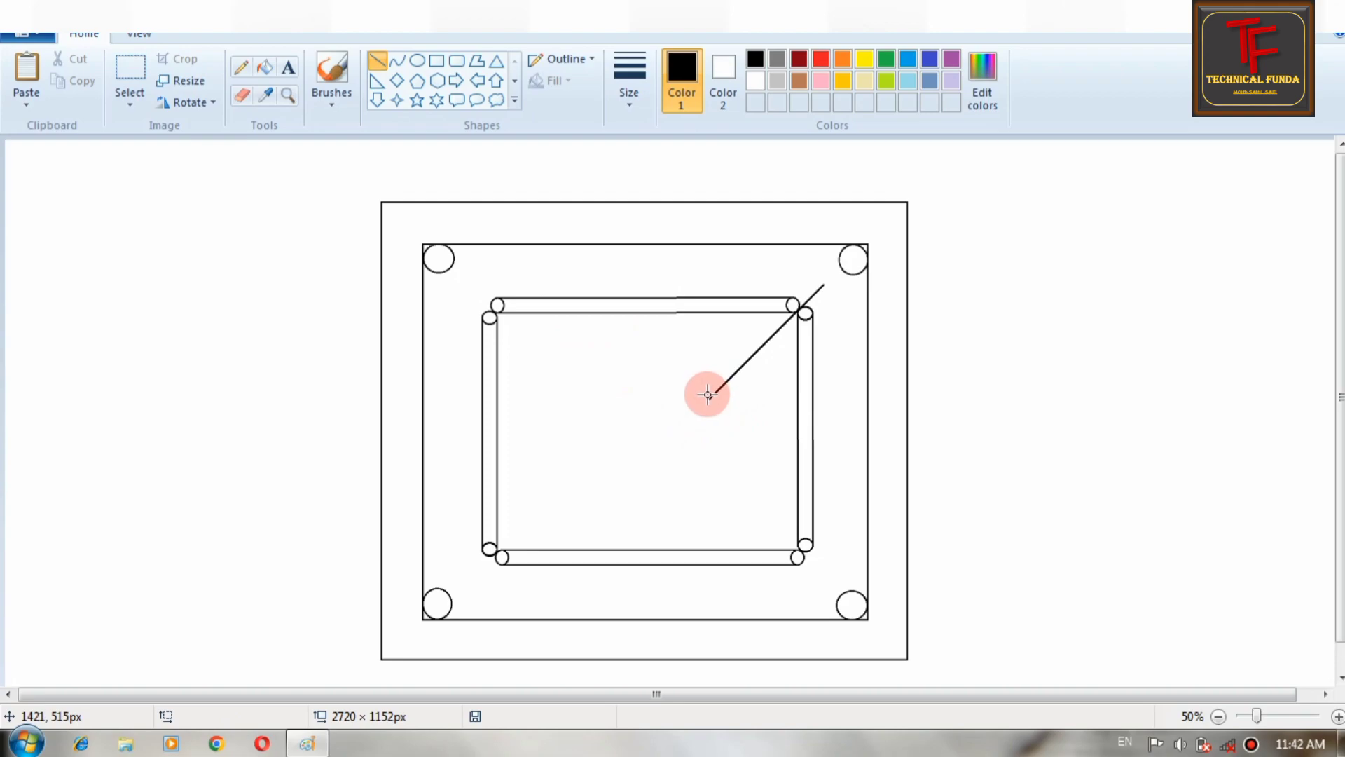
pyautogui.moveTo(708, 394); pyautogui.dragTo(813, 274)
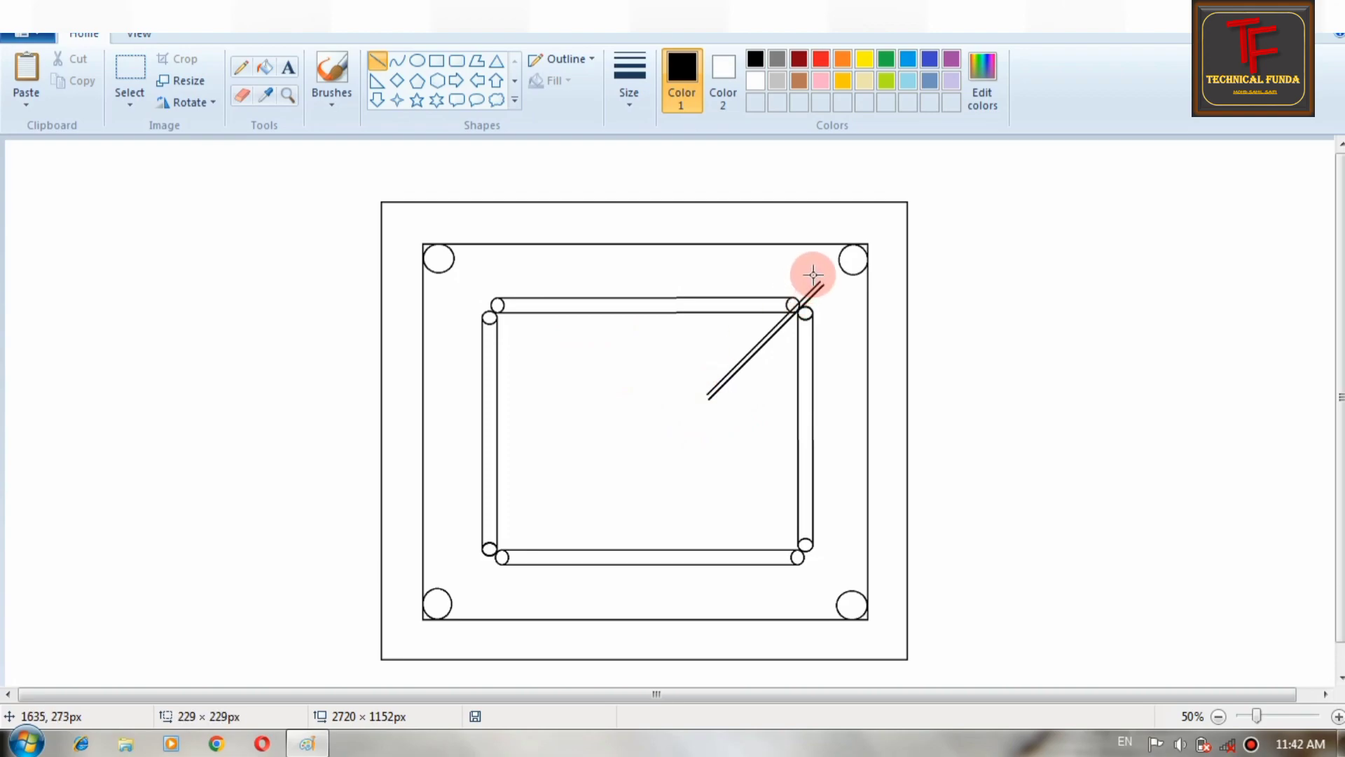
# Step: Undo the stray stroke and both parallel diagonal lines near the upper-right pocket
pyautogui.moveTo(778, 319); pyautogui.dragTo(651, 341)
pyautogui.hotkey('ctrl', 'z')
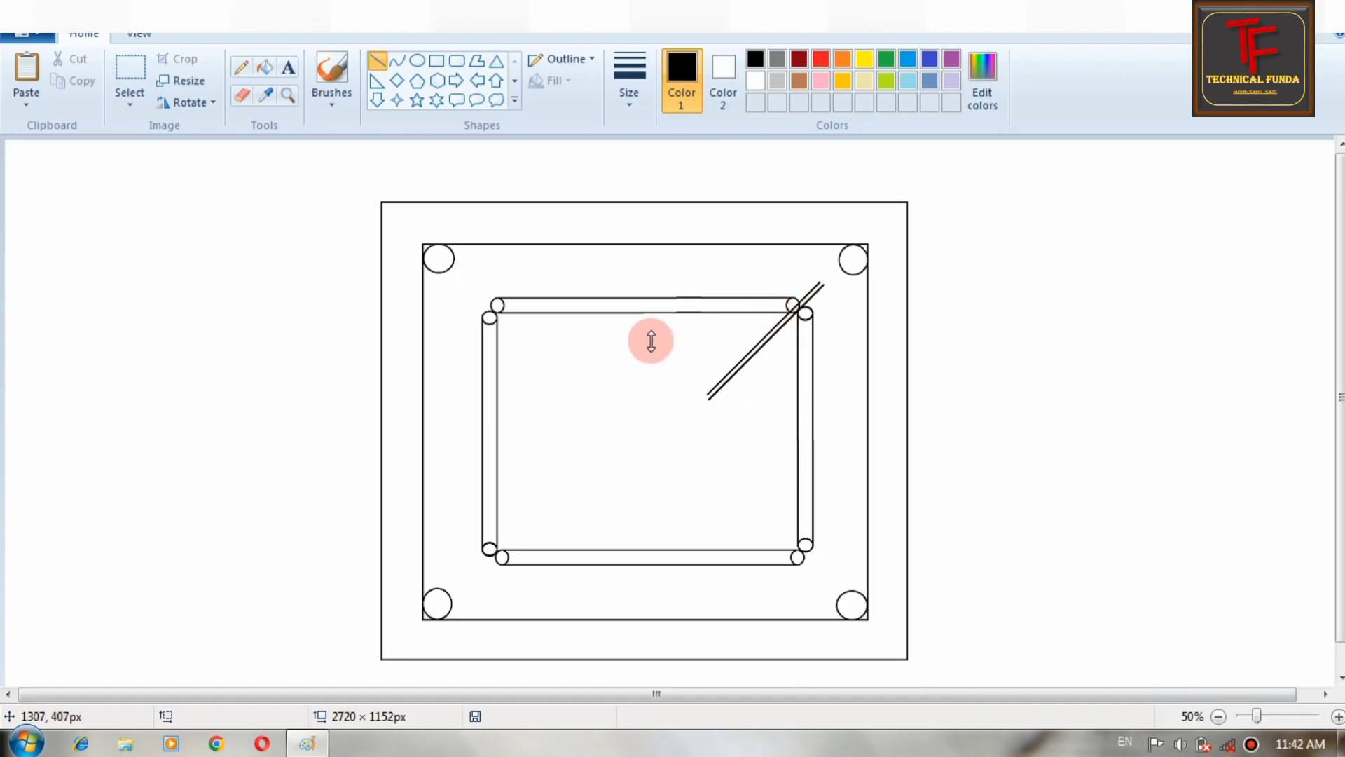
pyautogui.hotkey('ctrl', 'z')
pyautogui.hotkey('ctrl', 'z')
# Step: Draw a diagonal line about 219 × 219 px mid-board and place a copy between the upper-right bars' end circles, toward the pocket
pyautogui.moveTo(684, 401); pyautogui.dragTo(576, 510)
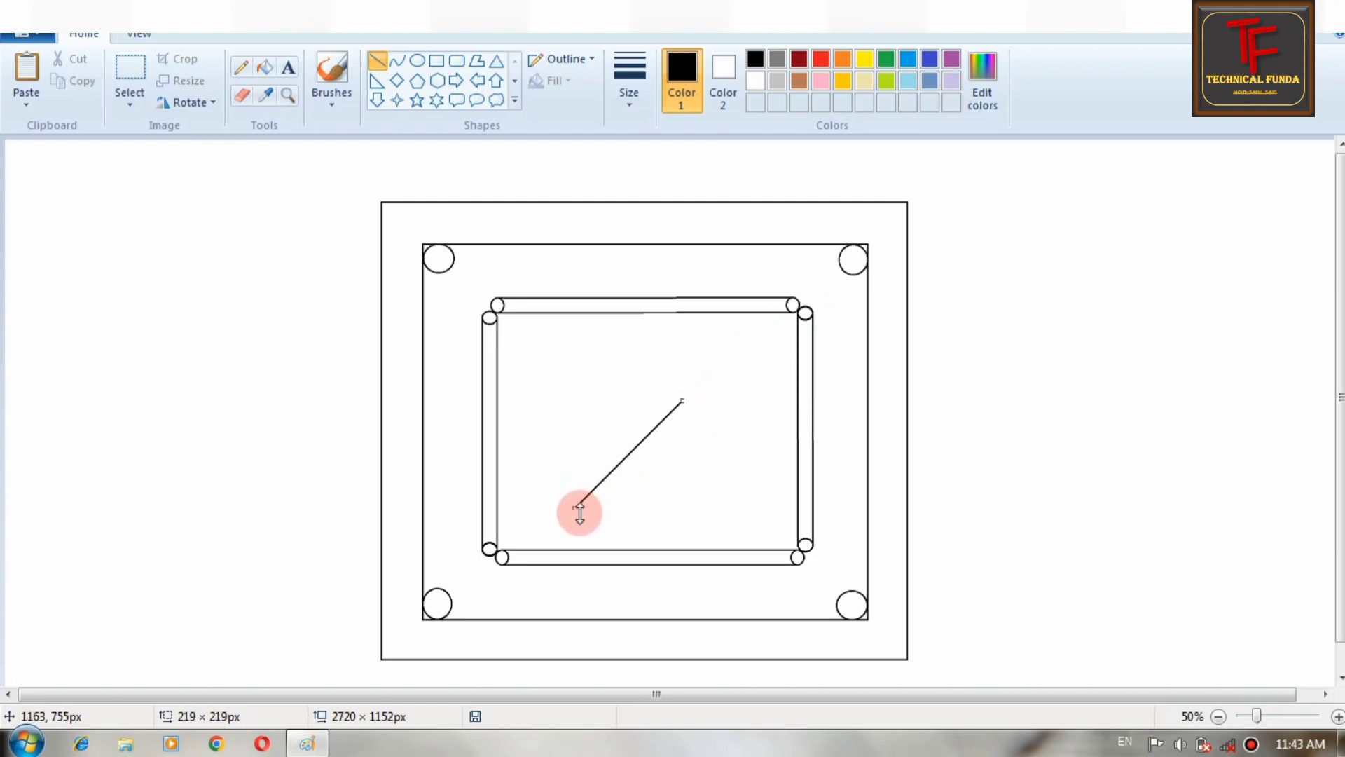
pyautogui.click(117, 69)
pyautogui.moveTo(540, 357); pyautogui.dragTo(730, 517)
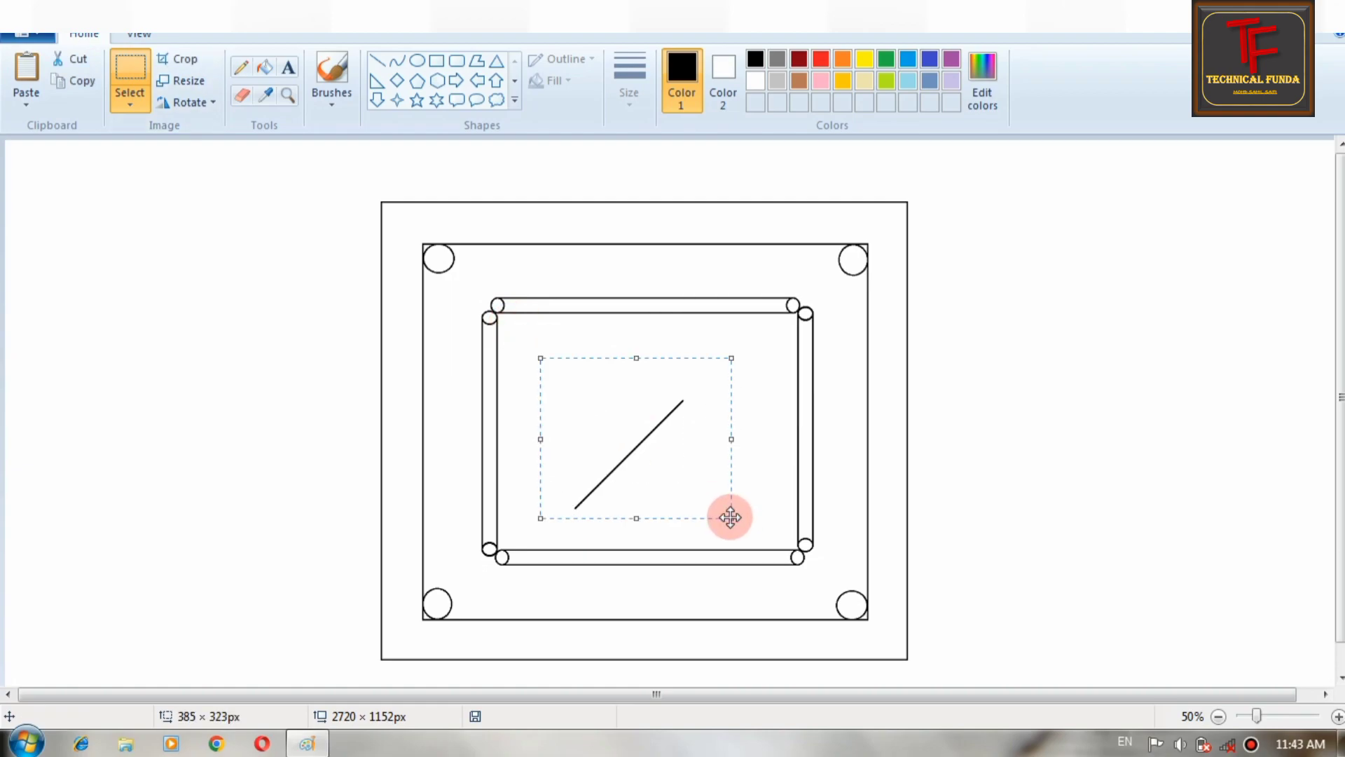
pyautogui.moveTo(651, 475); pyautogui.dragTo(801, 357)
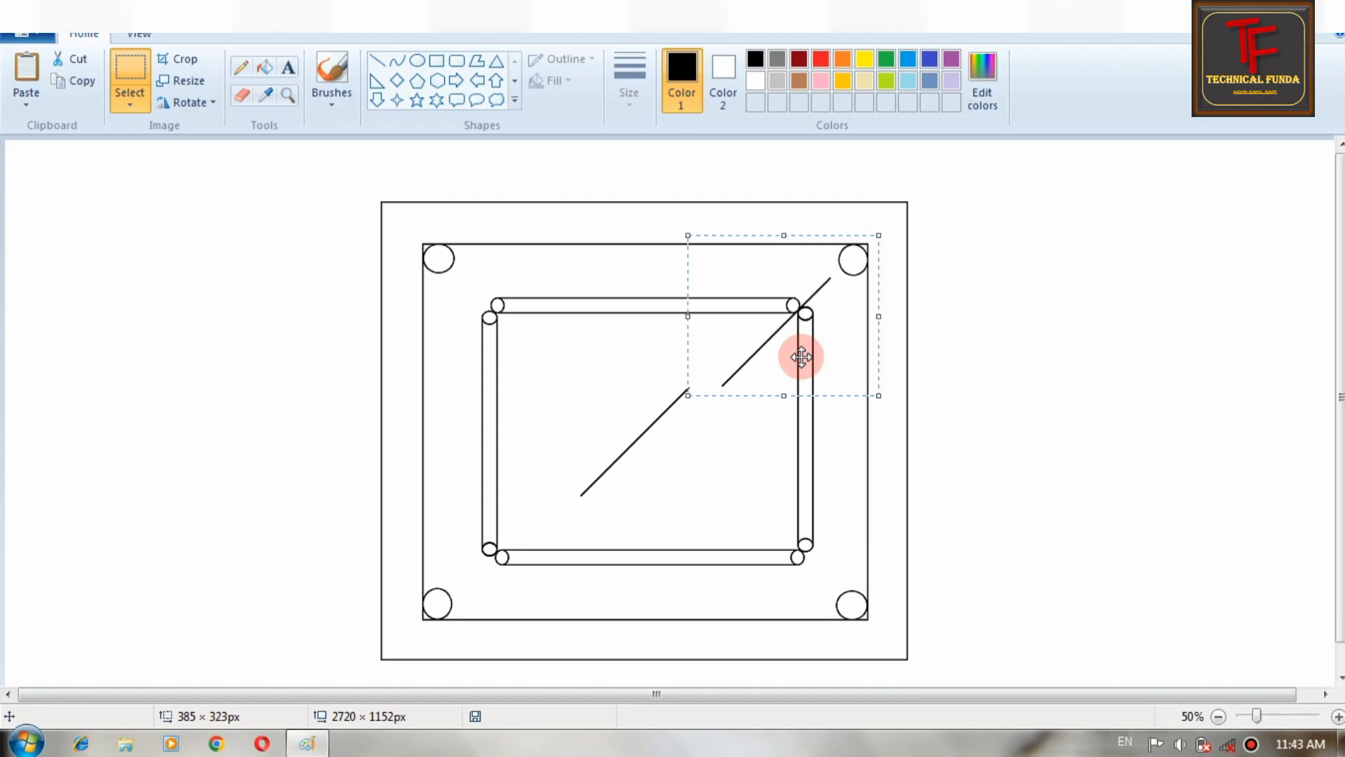
pyautogui.click(1079, 368)
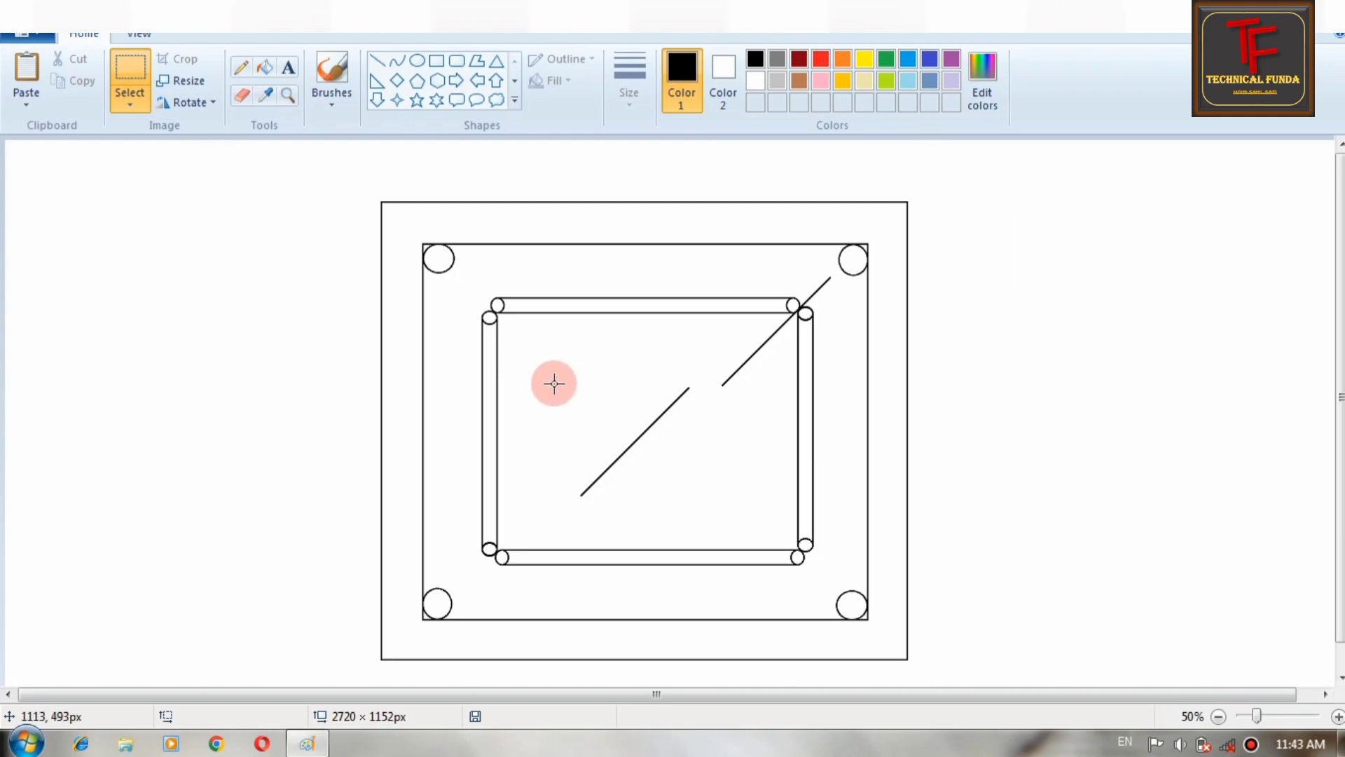
# Step: Place a copy of the central diagonal line between the lower-left bars' end circles, pointing at the lower-left pocket
pyautogui.moveTo(535, 368); pyautogui.dragTo(698, 513)
pyautogui.hotkey('ctrl', 'c')
pyautogui.moveTo(655, 435); pyautogui.dragTo(540, 525)
pyautogui.click(627, 485)
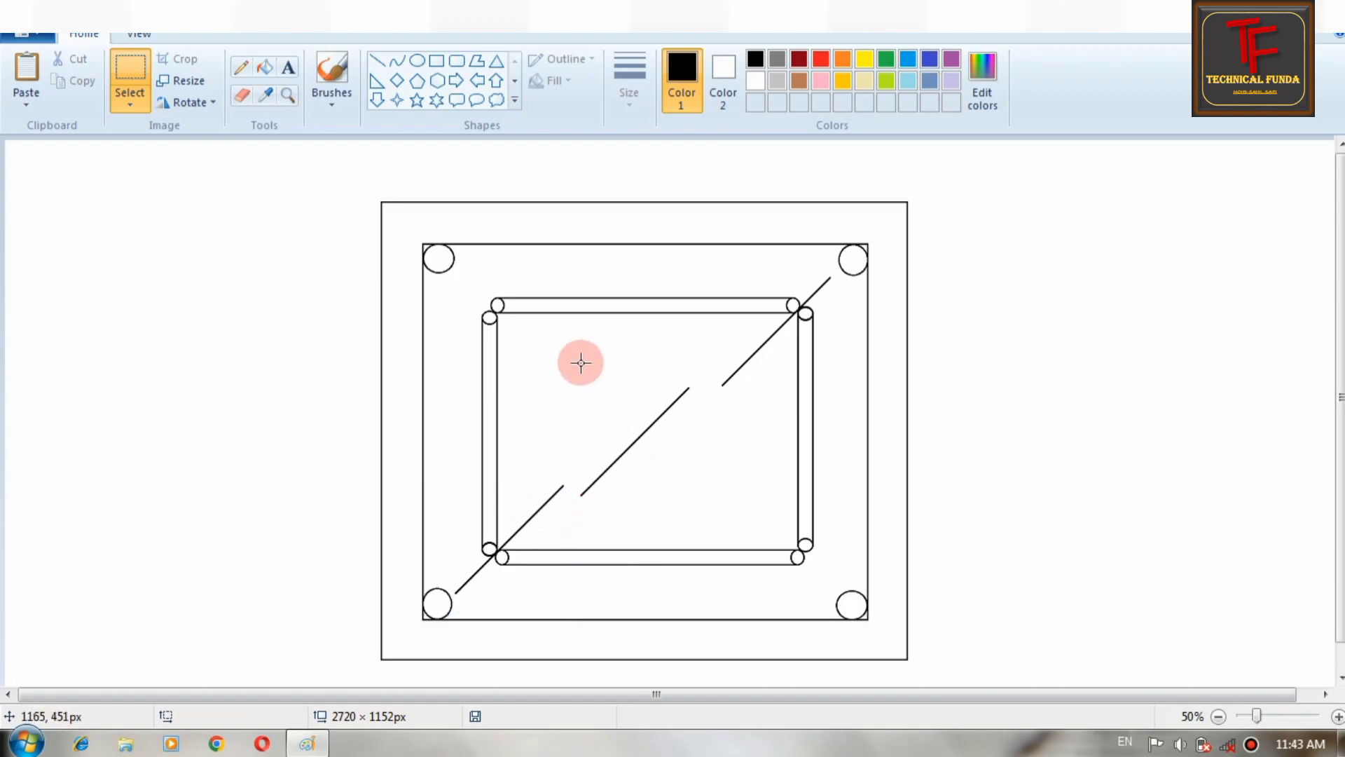
# Step: Rotate another copy of the diagonal right 90° and place it between the lower-right bars' end circles
pyautogui.moveTo(573, 357); pyautogui.dragTo(670, 488)
pyautogui.click(184, 102)
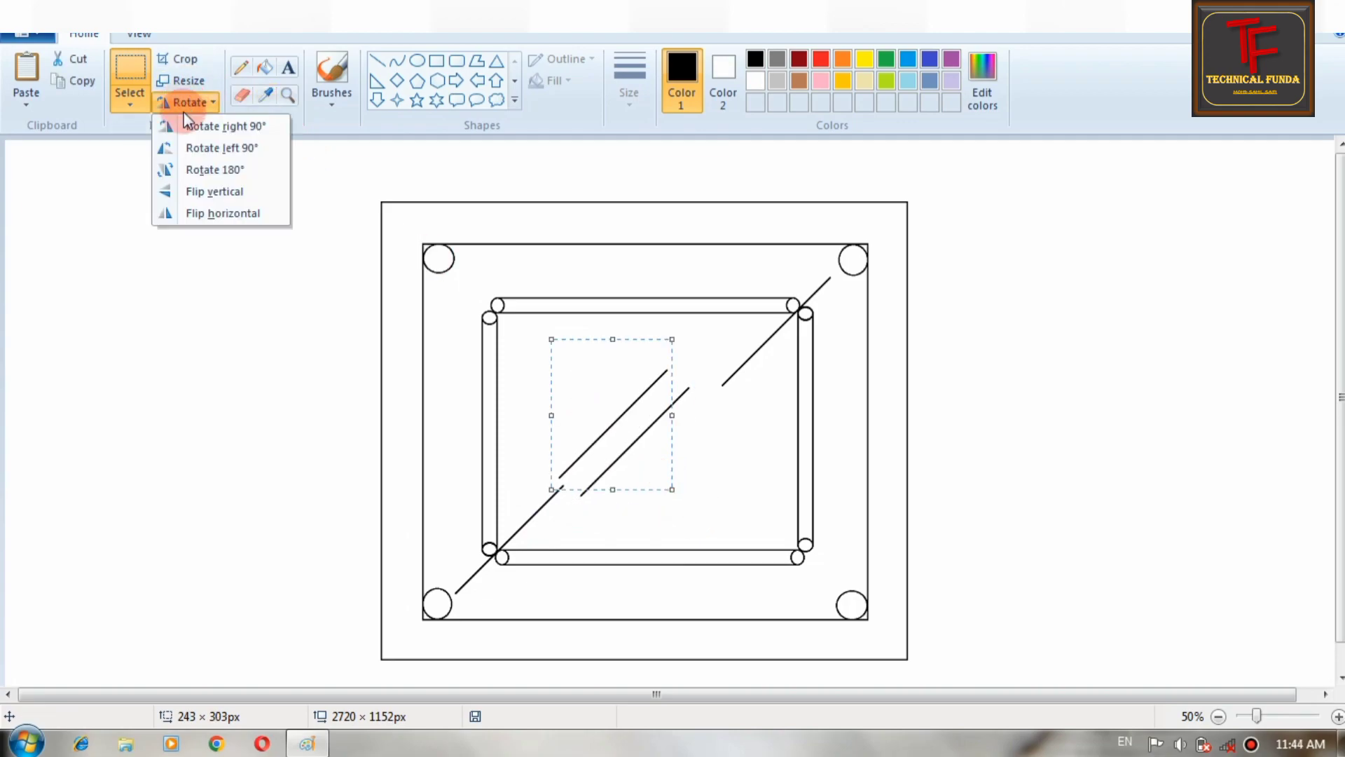
pyautogui.click(184, 127)
pyautogui.moveTo(608, 413); pyautogui.dragTo(778, 520)
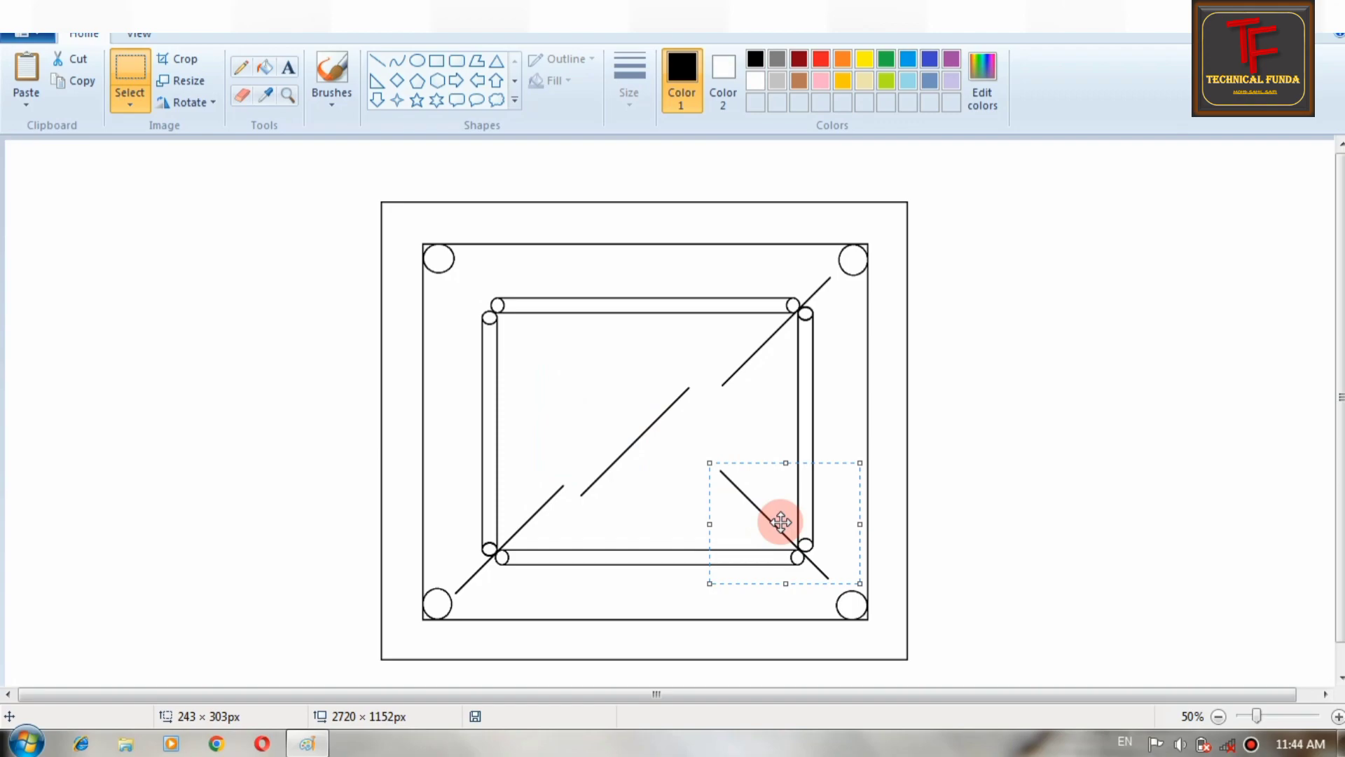
pyautogui.click(1016, 496)
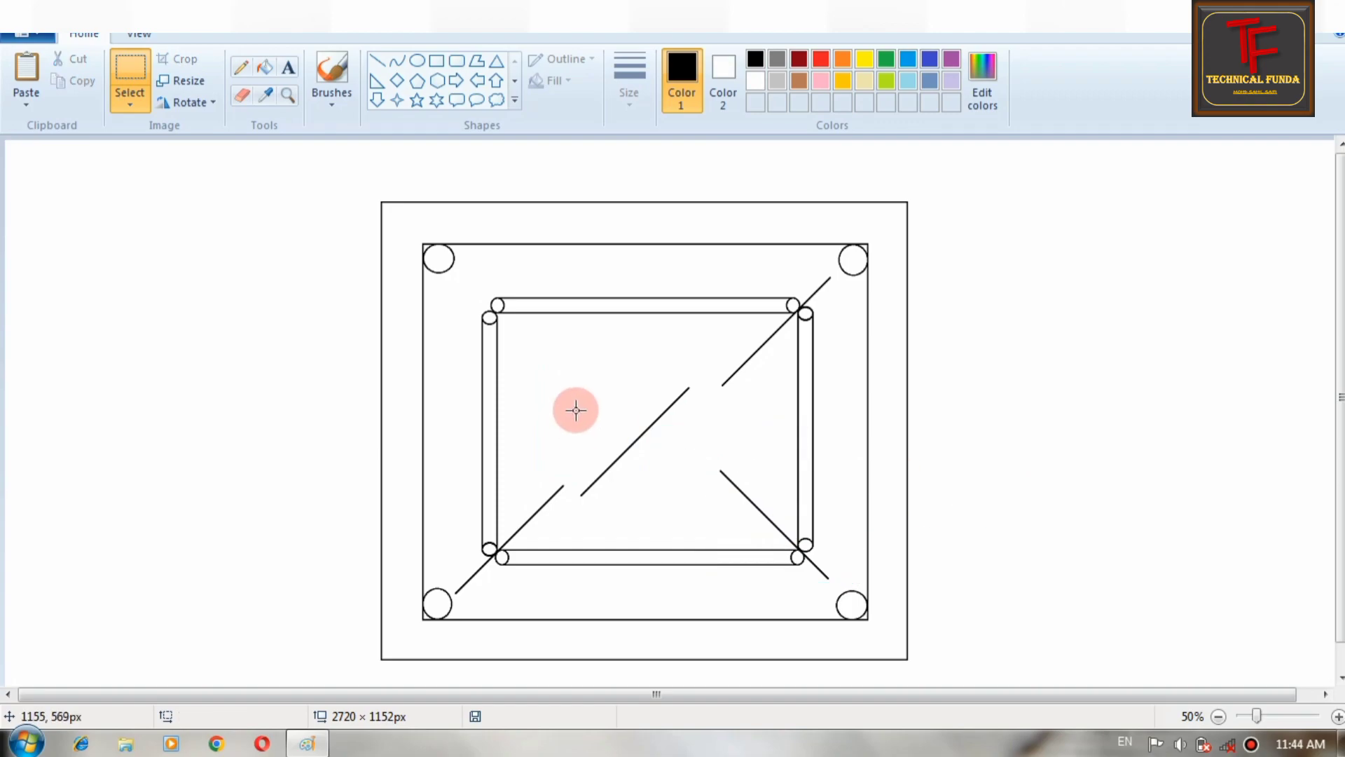
# Step: Rotate the remaining central diagonal left 90° and move it between the upper-left bars' end circles
pyautogui.moveTo(568, 367); pyautogui.dragTo(696, 503)
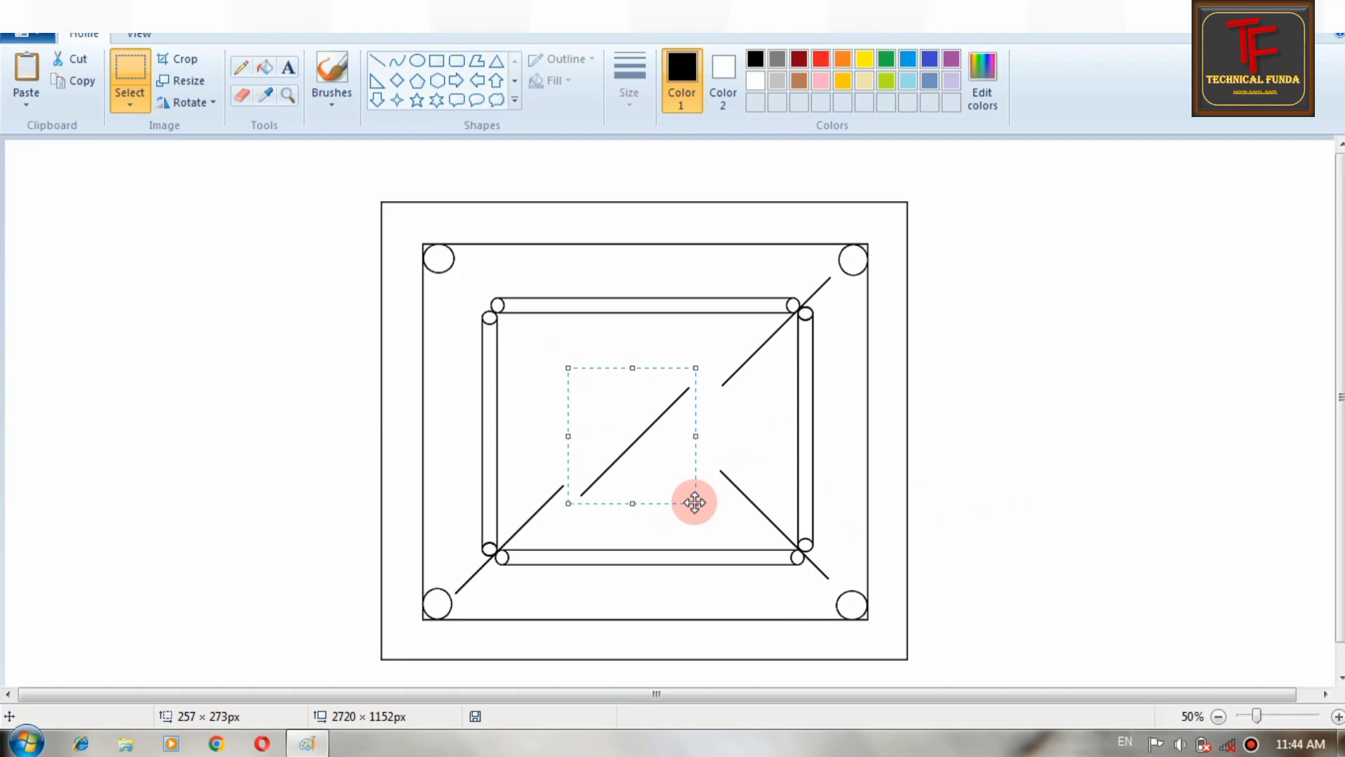
pyautogui.click(191, 102)
pyautogui.click(222, 152)
pyautogui.moveTo(660, 456); pyautogui.dragTo(541, 366)
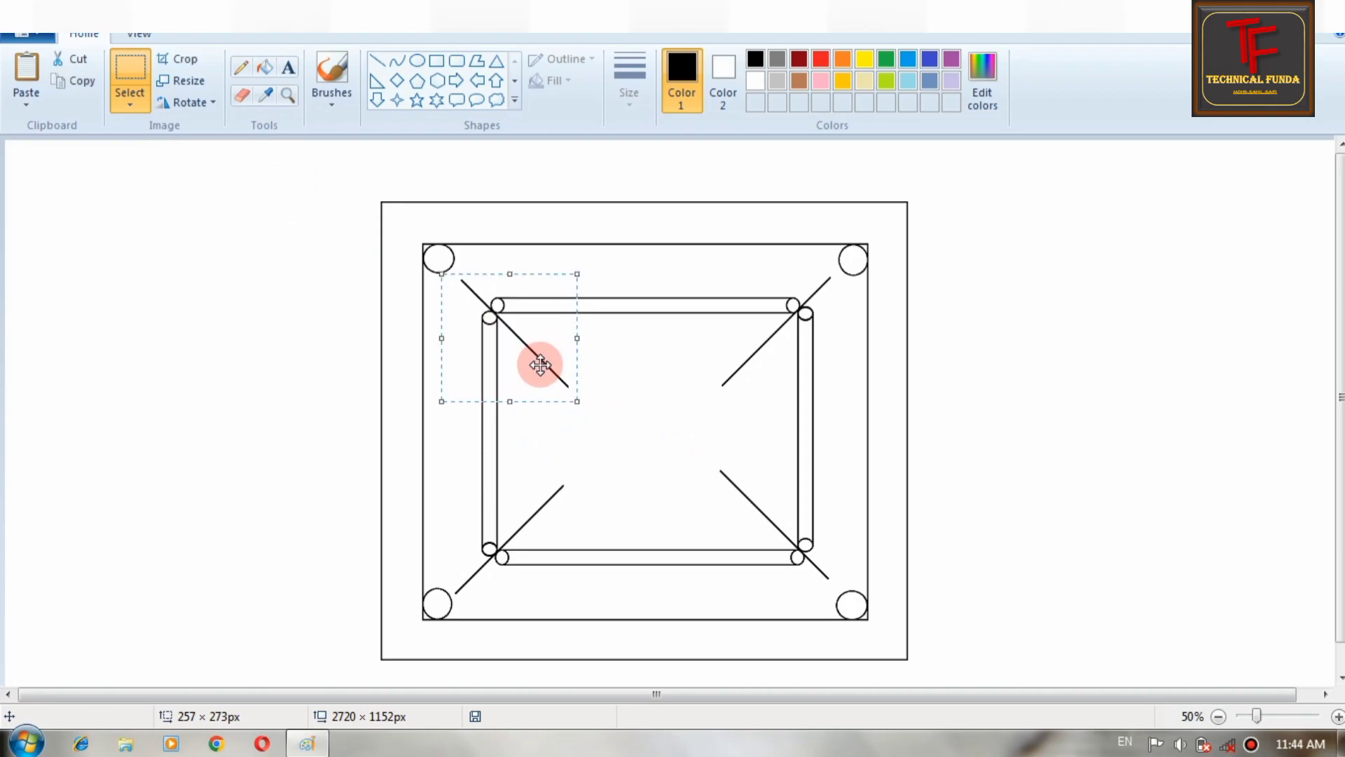
pyautogui.click(1227, 488)
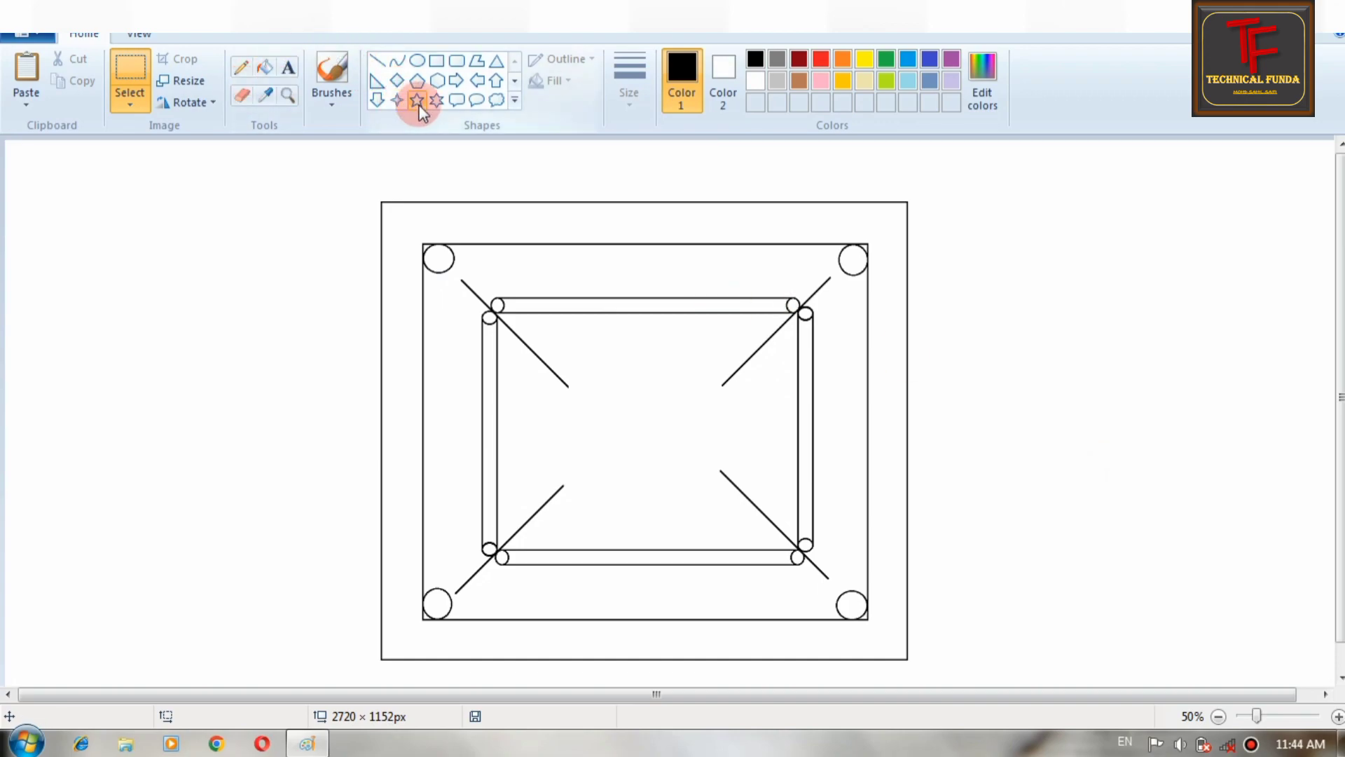
# Step: Draw a small circle near the board's center and erase its upper-right part to leave an open arc
pyautogui.click(418, 62)
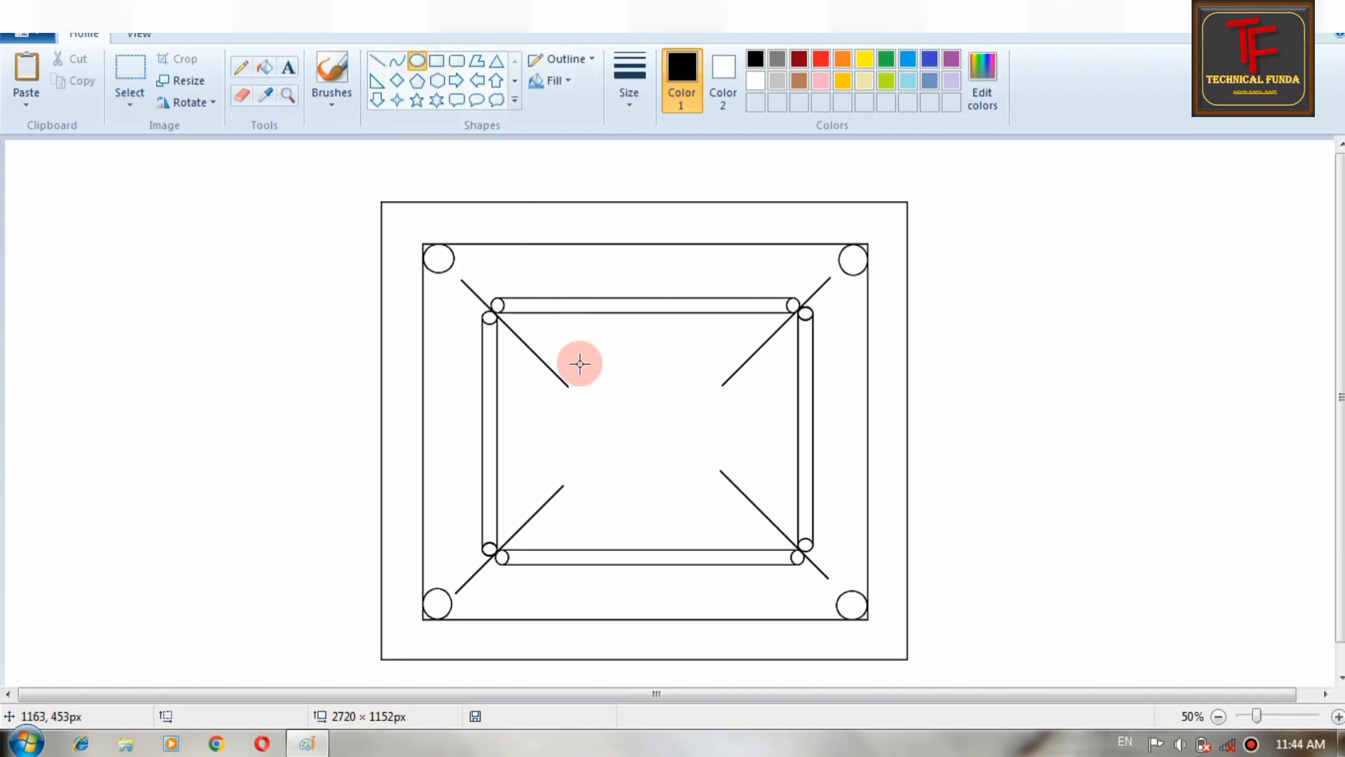
pyautogui.moveTo(615, 389); pyautogui.dragTo(650, 425)
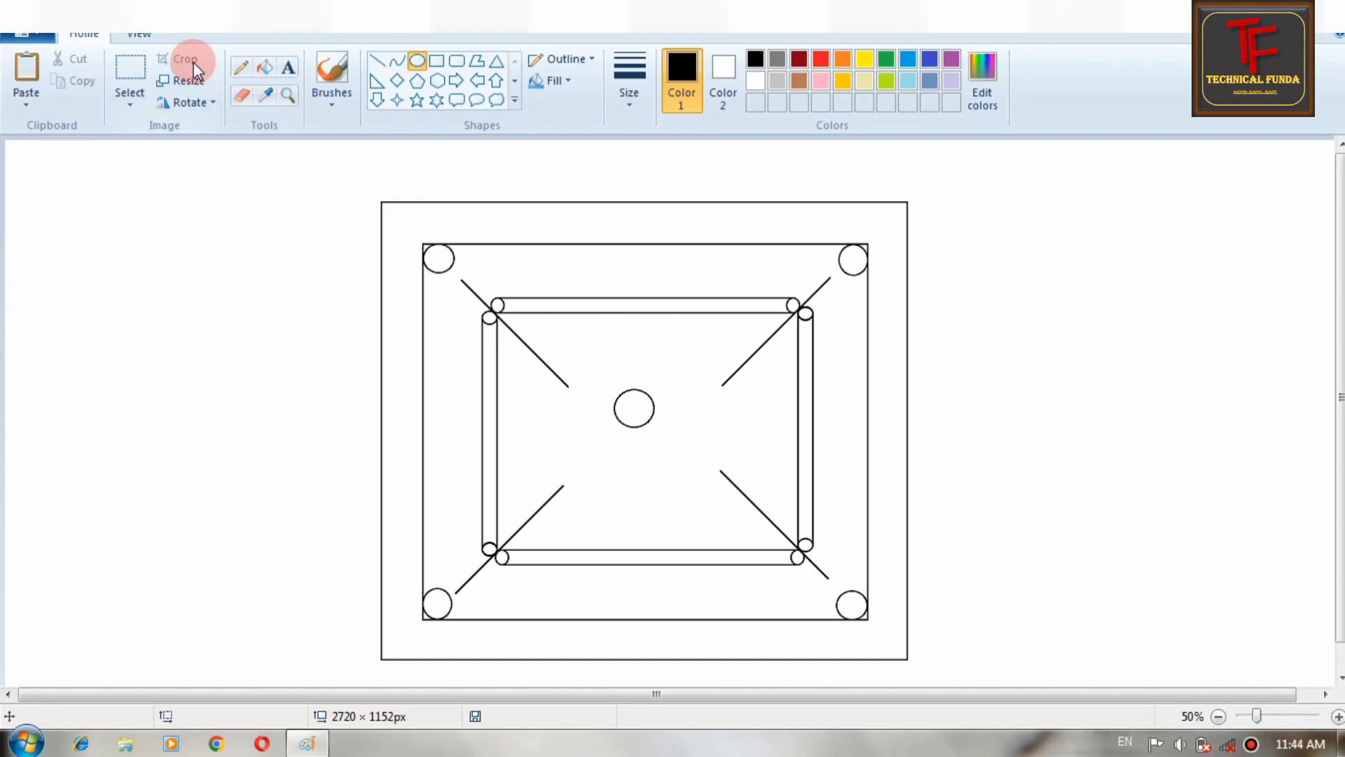
pyautogui.click(239, 98)
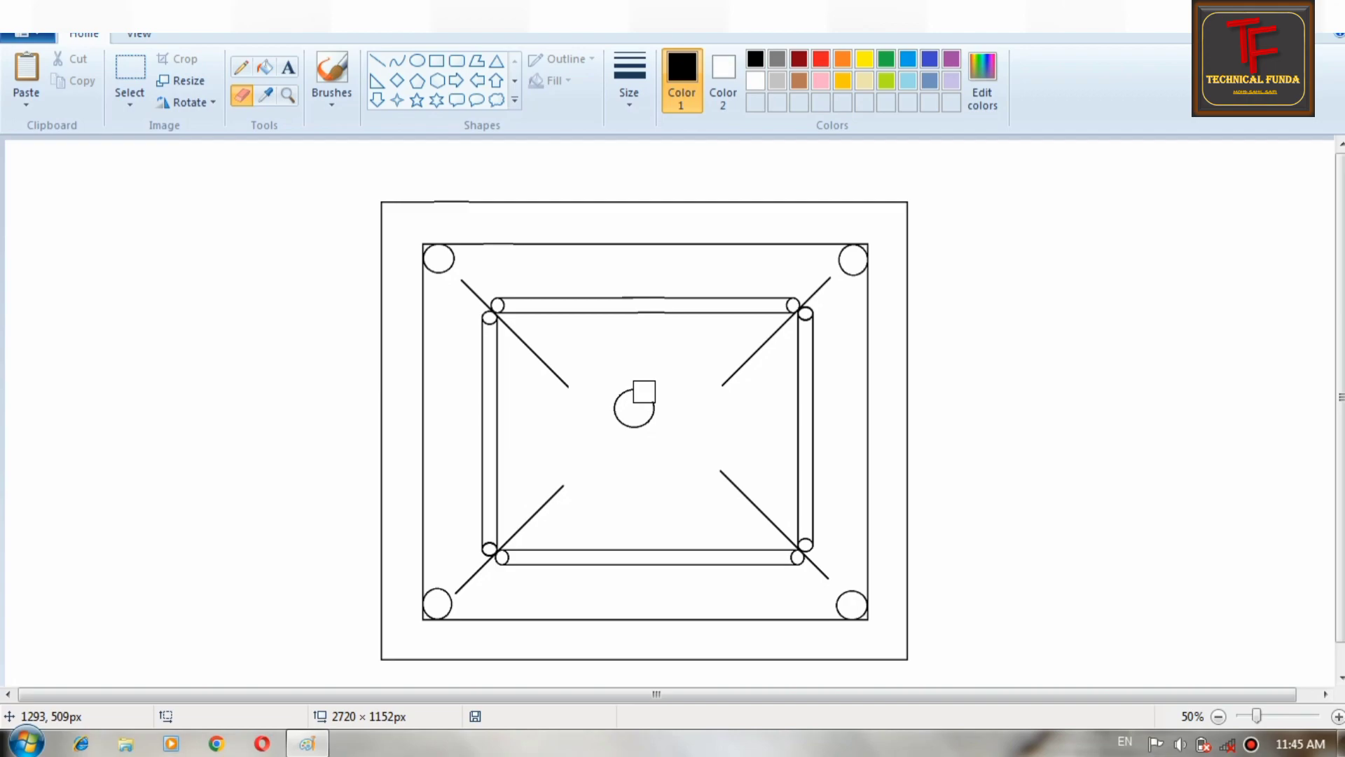
pyautogui.moveTo(644, 392)
pyautogui.mouseDown()
pyautogui.moveTo(695, 411)
pyautogui.moveTo(655, 404)
pyautogui.mouseUp()
# Step: Try to place a copy of the arc on the inner end of the upper-right diagonal, nudging it up
pyautogui.click(129, 78)
pyautogui.click(706, 421)
pyautogui.moveTo(584, 370); pyautogui.dragTo(731, 391)
pyautogui.press('Up')
pyautogui.press('Up')
pyautogui.press('Up')
pyautogui.press('Up')
pyautogui.press('Up')
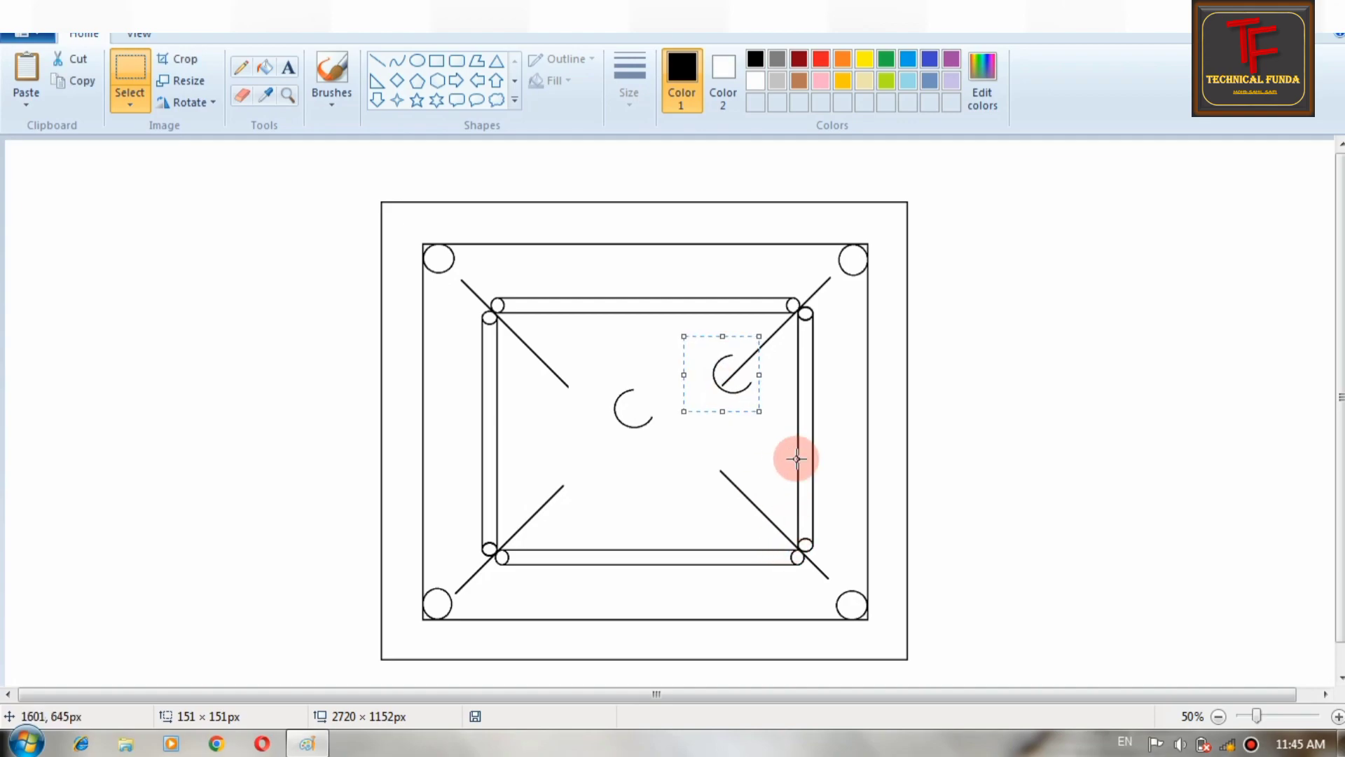
# Step: Delete the arc copy on the upper-right diagonal and the original arc near the center
pyautogui.press('Delete')
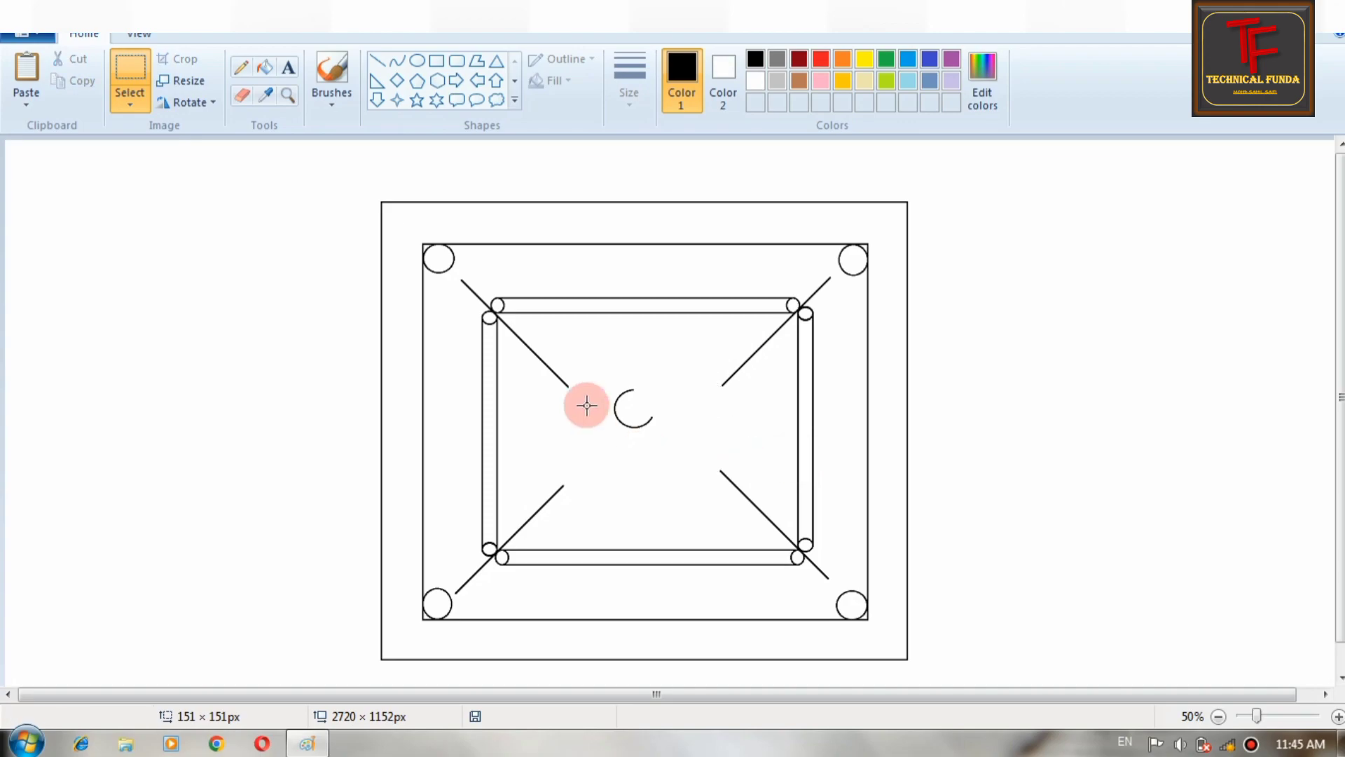
pyautogui.moveTo(592, 383); pyautogui.dragTo(676, 447)
pyautogui.press('Delete')
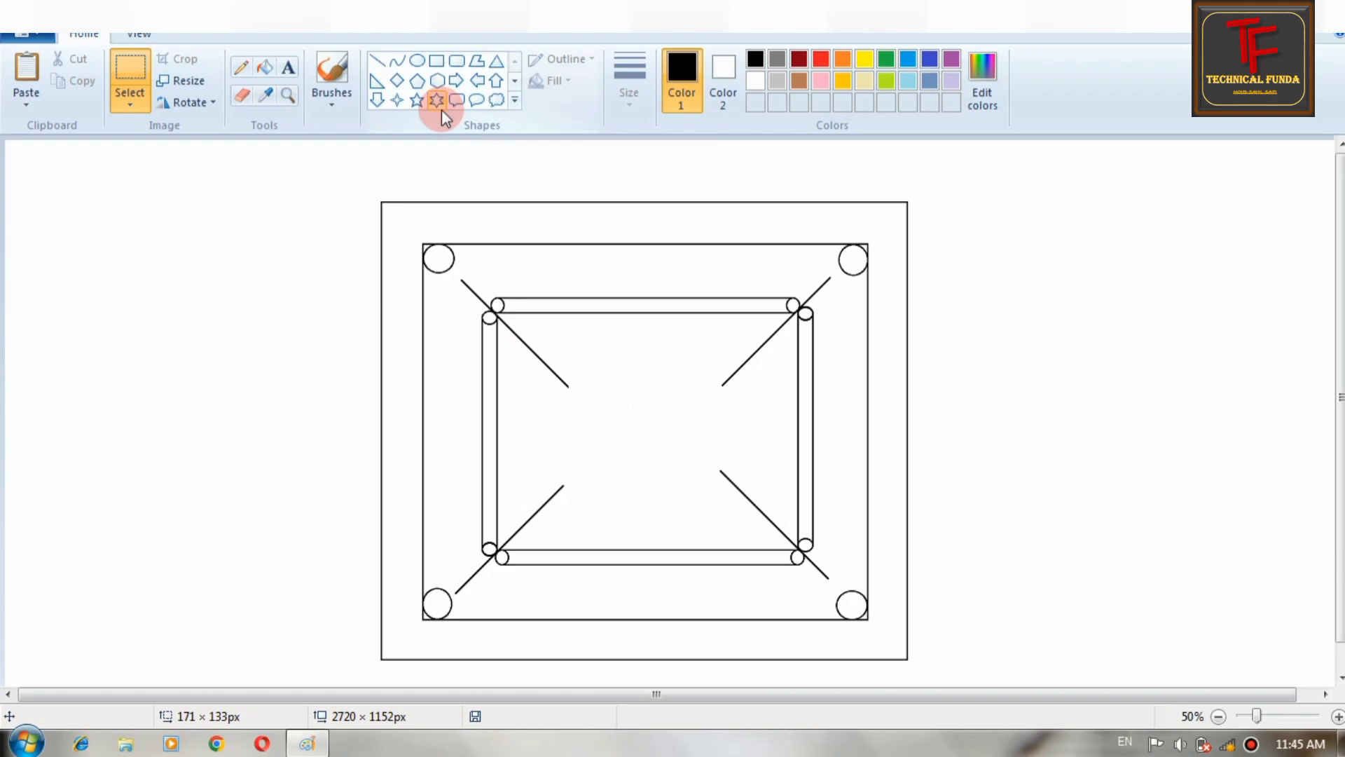
# Step: Draw a short cross line, roughly 33 to 40 px wide, across the inner end of each of the four diagonals
pyautogui.click(377, 61)
pyautogui.moveTo(715, 371); pyautogui.dragTo(730, 391)
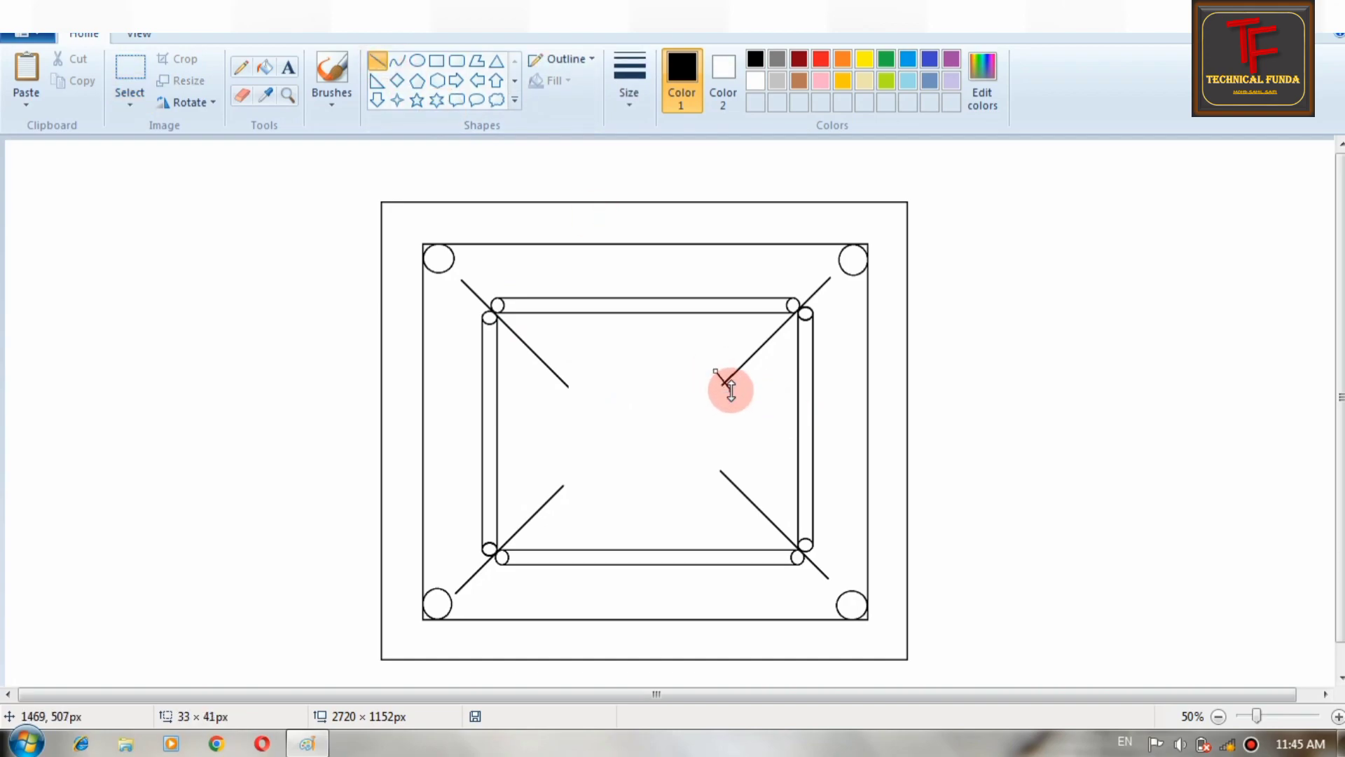
pyautogui.click(773, 419)
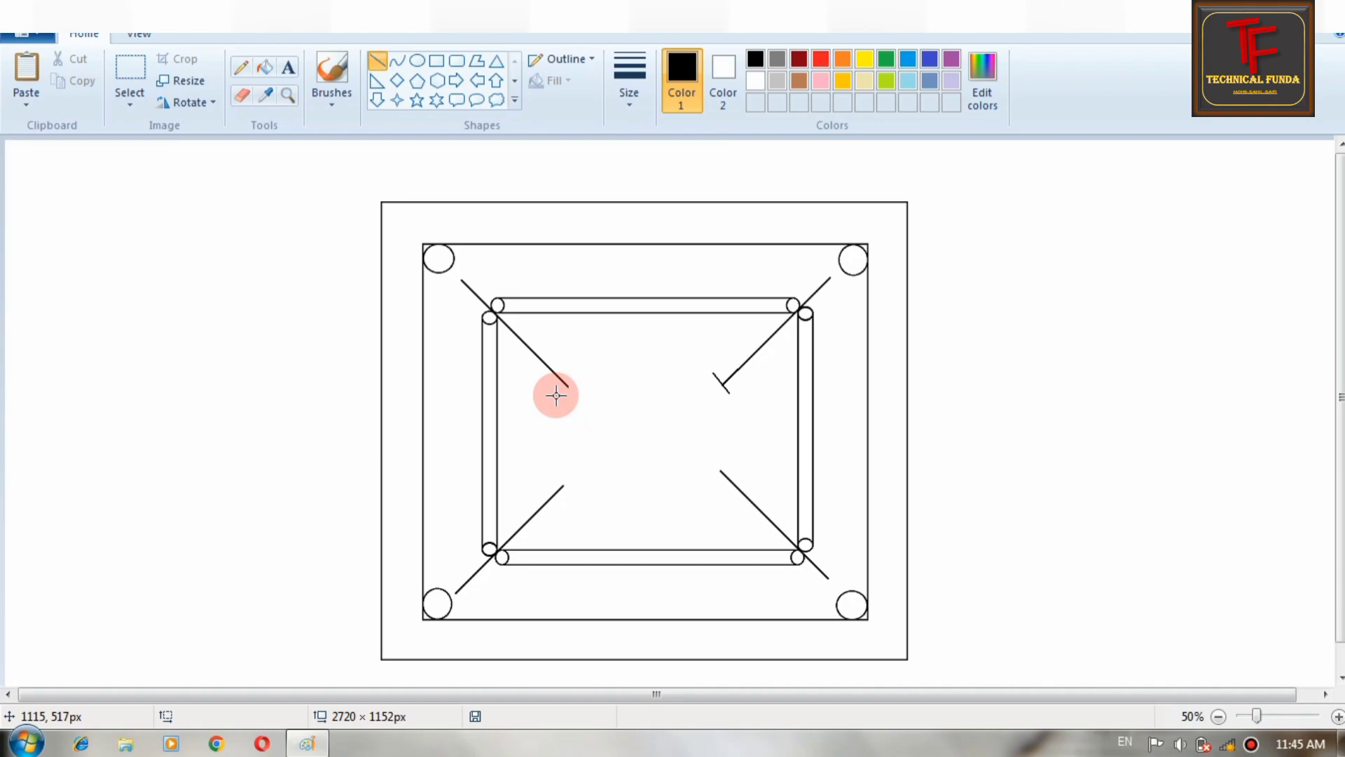
pyautogui.moveTo(556, 396); pyautogui.dragTo(576, 376)
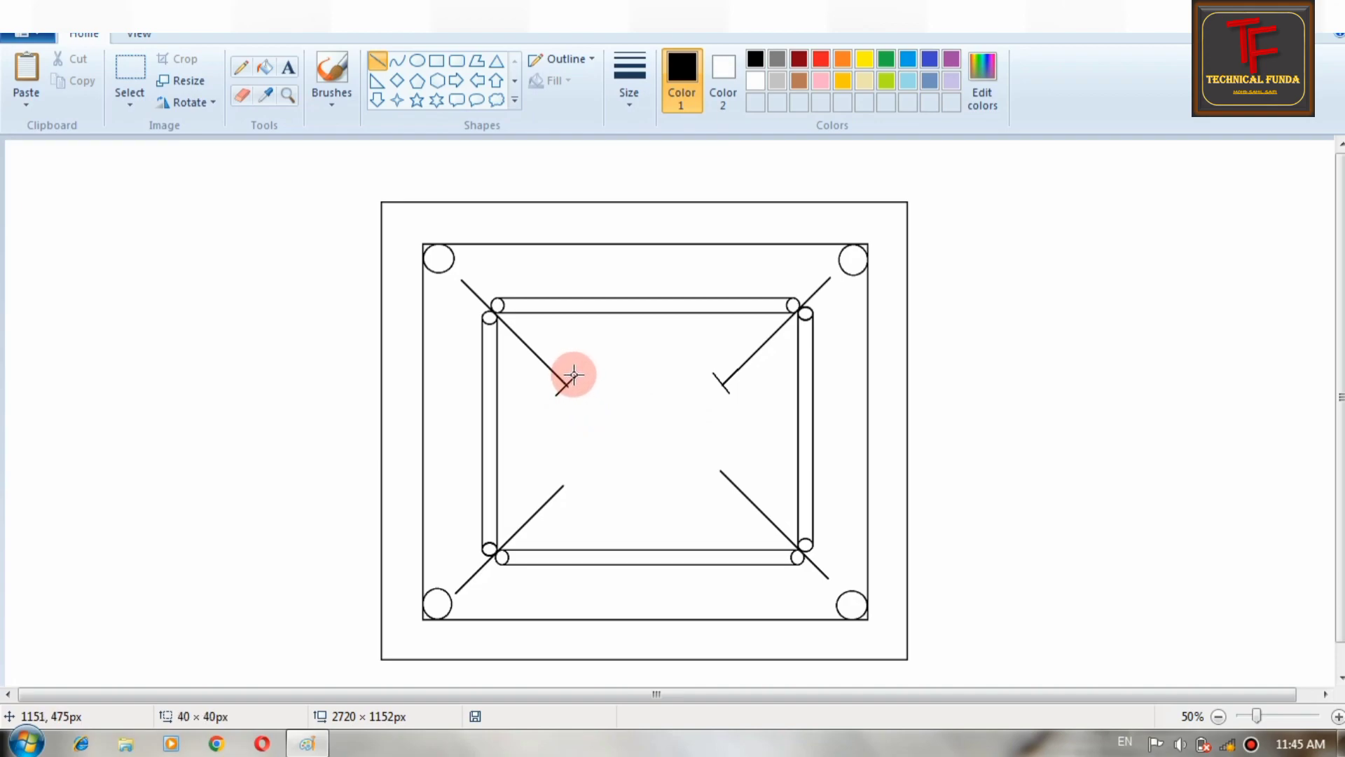
pyautogui.click(659, 381)
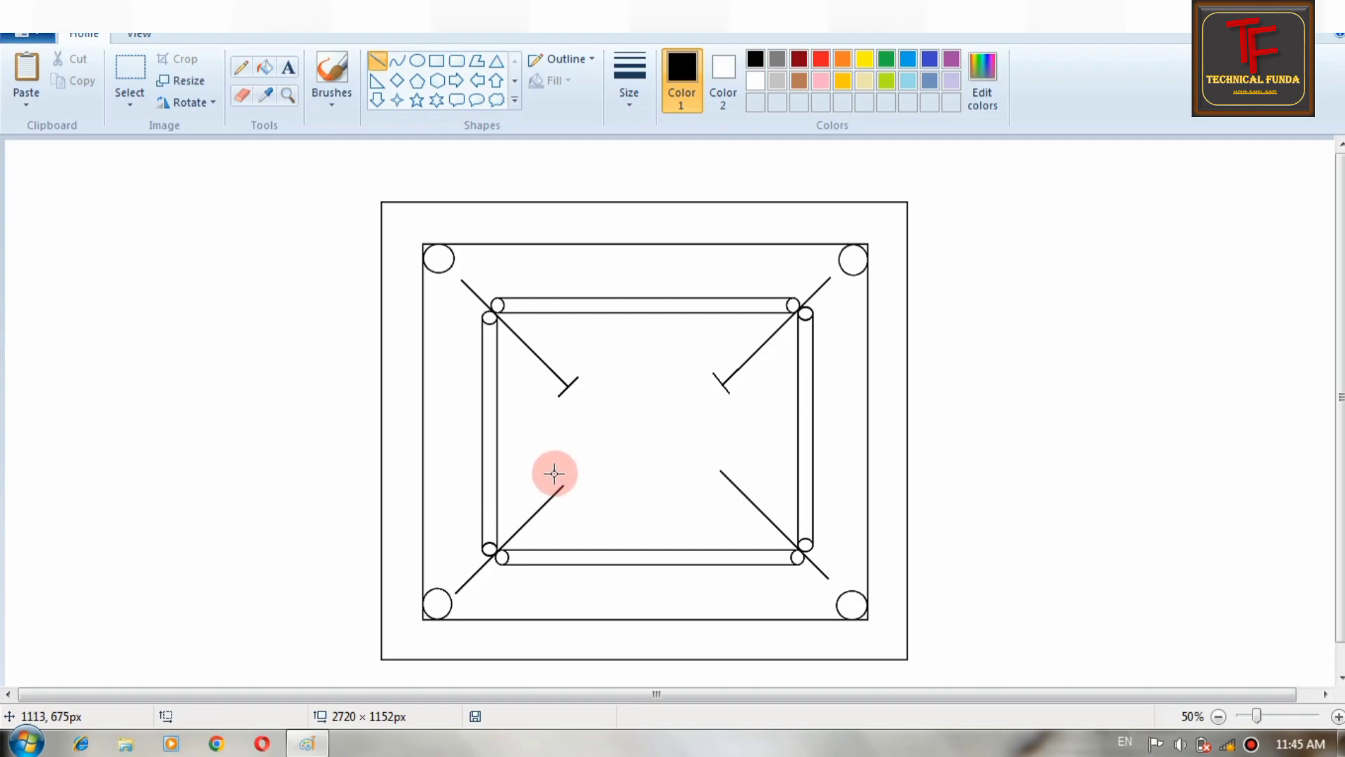
pyautogui.moveTo(551, 475); pyautogui.dragTo(568, 492)
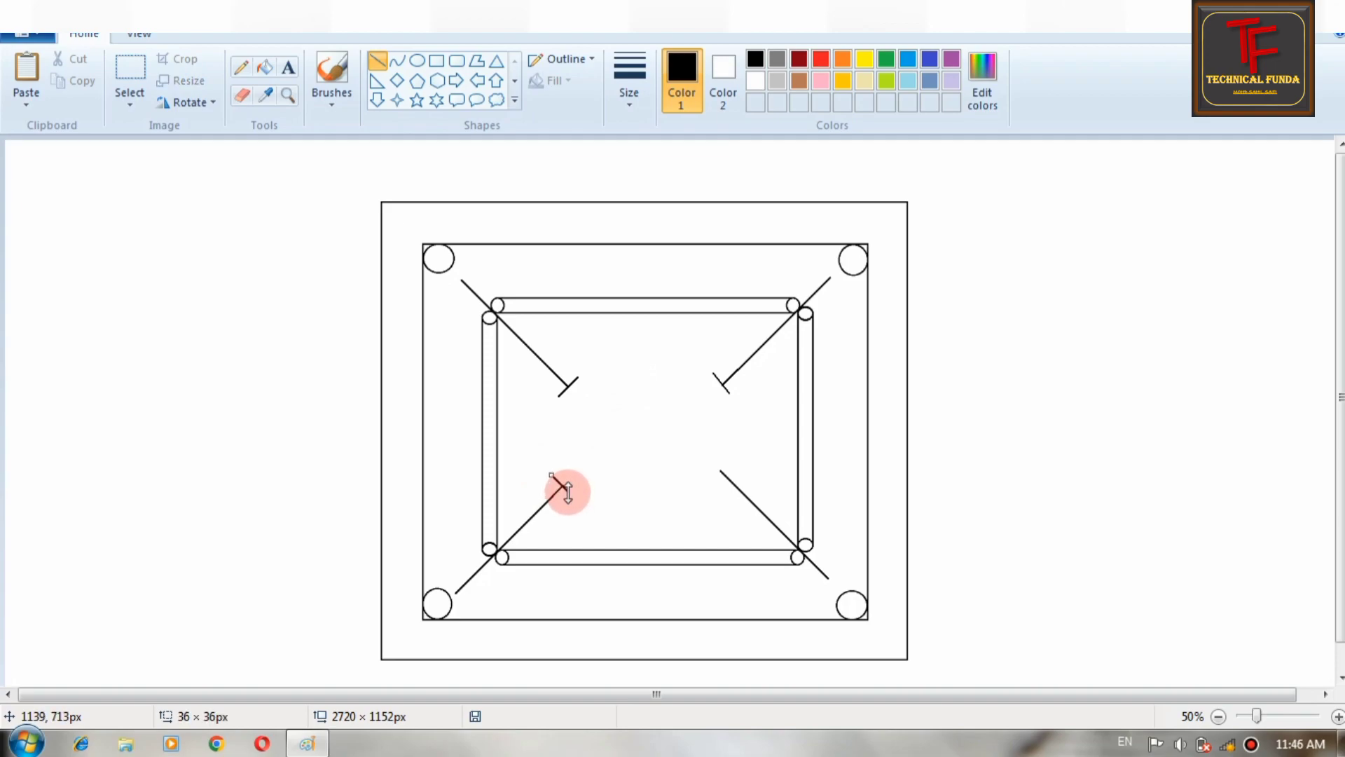
pyautogui.click(703, 475)
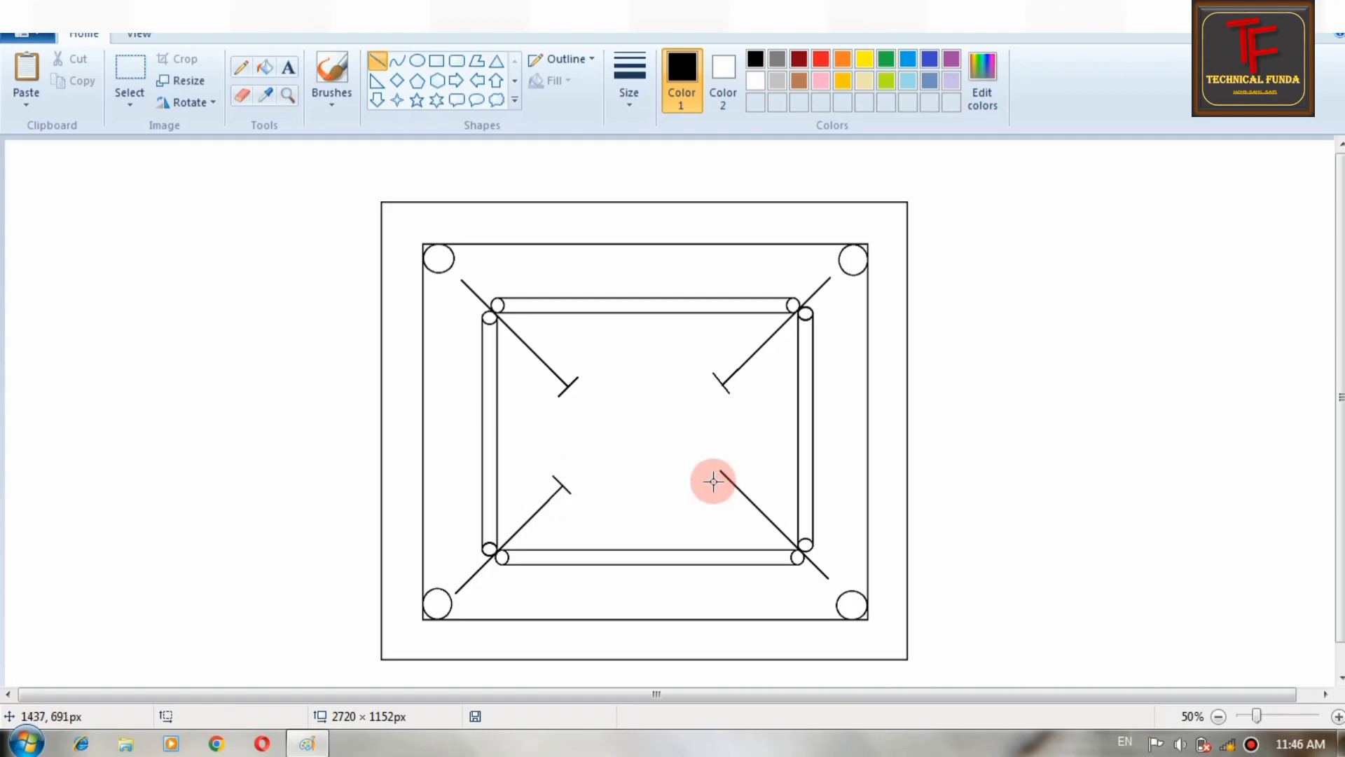
pyautogui.moveTo(712, 480)
pyautogui.mouseDown()
pyautogui.moveTo(889, 463)
pyautogui.moveTo(796, 444)
pyautogui.moveTo(757, 472)
pyautogui.moveTo(728, 467)
pyautogui.mouseUp()
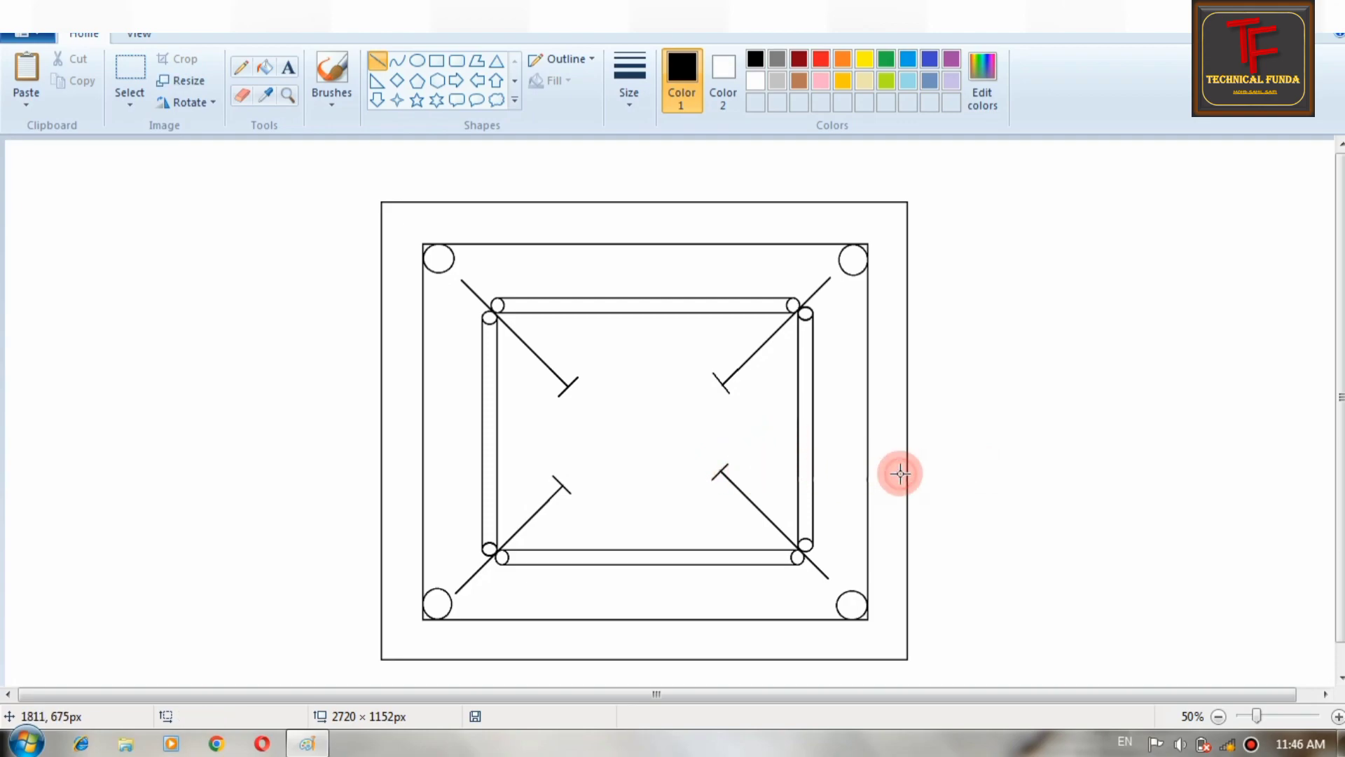
# Step: Draw a circle about 243 × 233 px between the four diagonals and nudge it up and left toward the board's center
pyautogui.click(417, 61)
pyautogui.moveTo(592, 384); pyautogui.dragTo(712, 500)
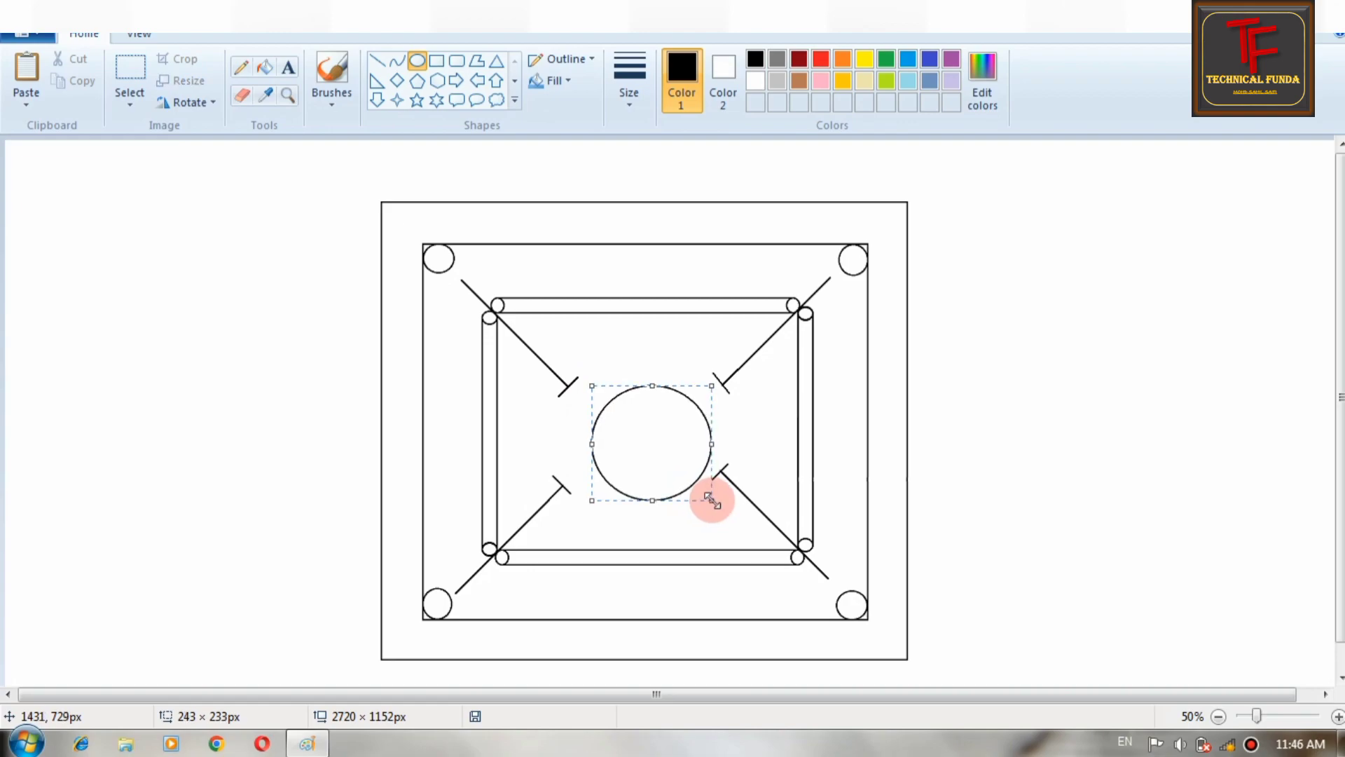
pyautogui.press('Up')
pyautogui.press('Up')
pyautogui.press('Up')
pyautogui.press('Up')
pyautogui.press('Up')
pyautogui.press('Left')
pyautogui.press('Left')
pyautogui.press('Left')
pyautogui.press('Left')
pyautogui.press('Left')
pyautogui.press('Left')
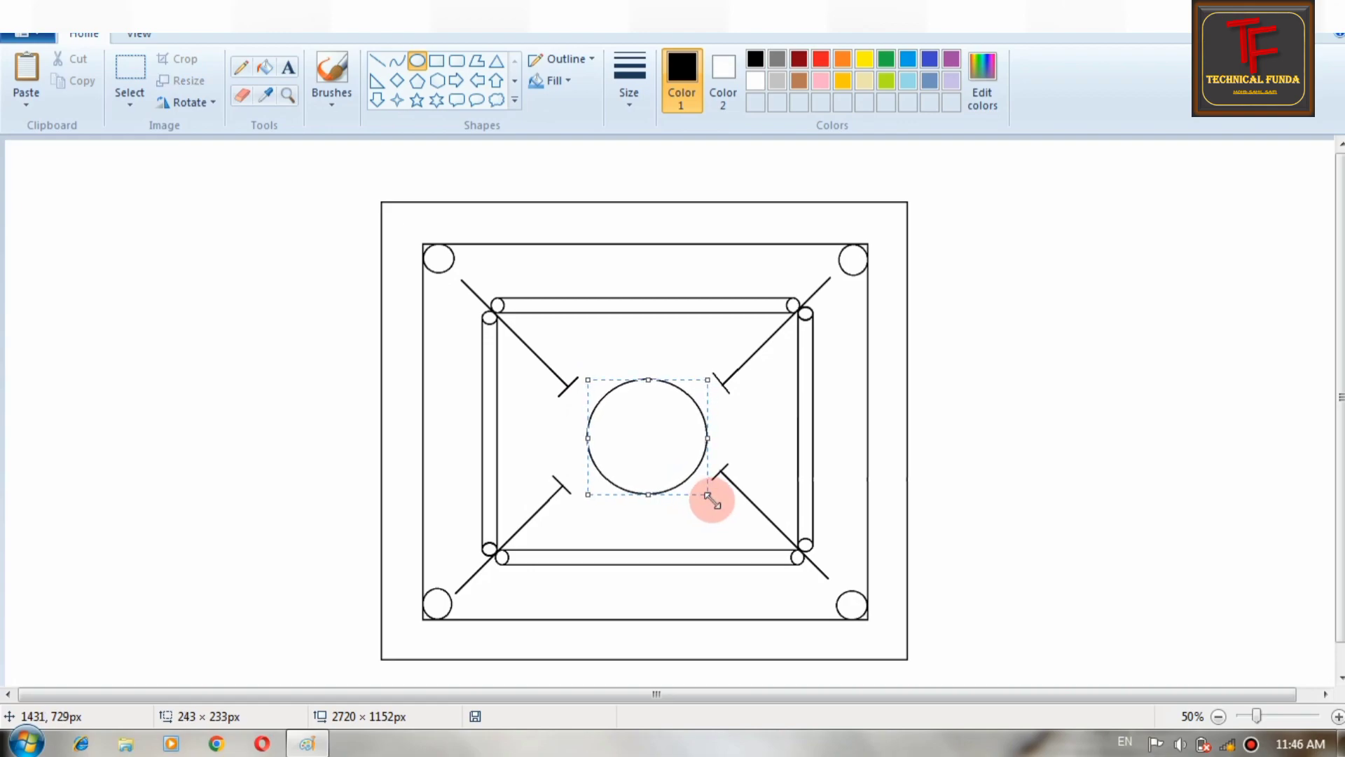
# Step: Nudge the center circle further up and left until it is centered between the four diagonals
pyautogui.press('Up')
pyautogui.press('Up')
pyautogui.press('Up')
pyautogui.press('Up')
pyautogui.press('Up')
pyautogui.press('Up')
pyautogui.press('Up')
pyautogui.press('Up')
pyautogui.press('Left')
pyautogui.press('Left')
pyautogui.press('Left')
pyautogui.press('Left')
pyautogui.press('Left')
pyautogui.press('Left')
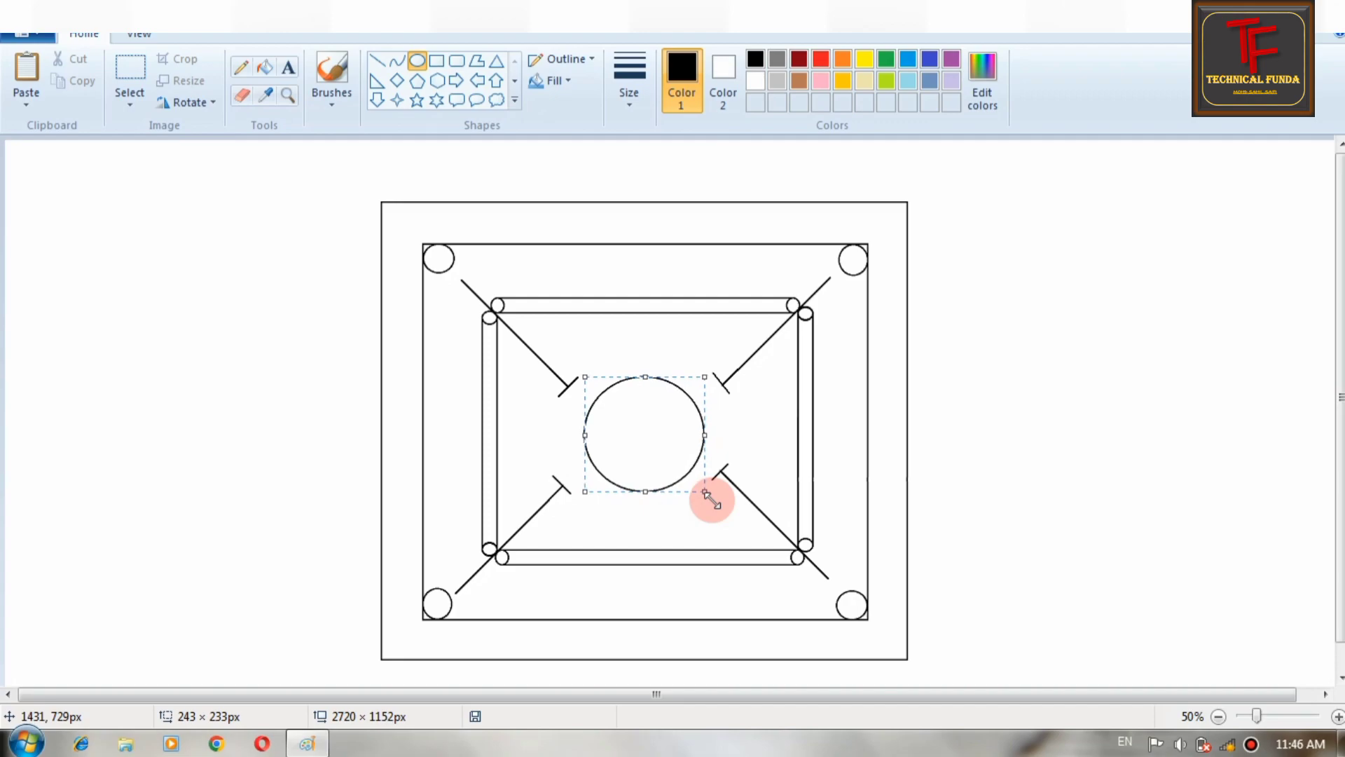
pyautogui.press('Up')
pyautogui.press('Left')
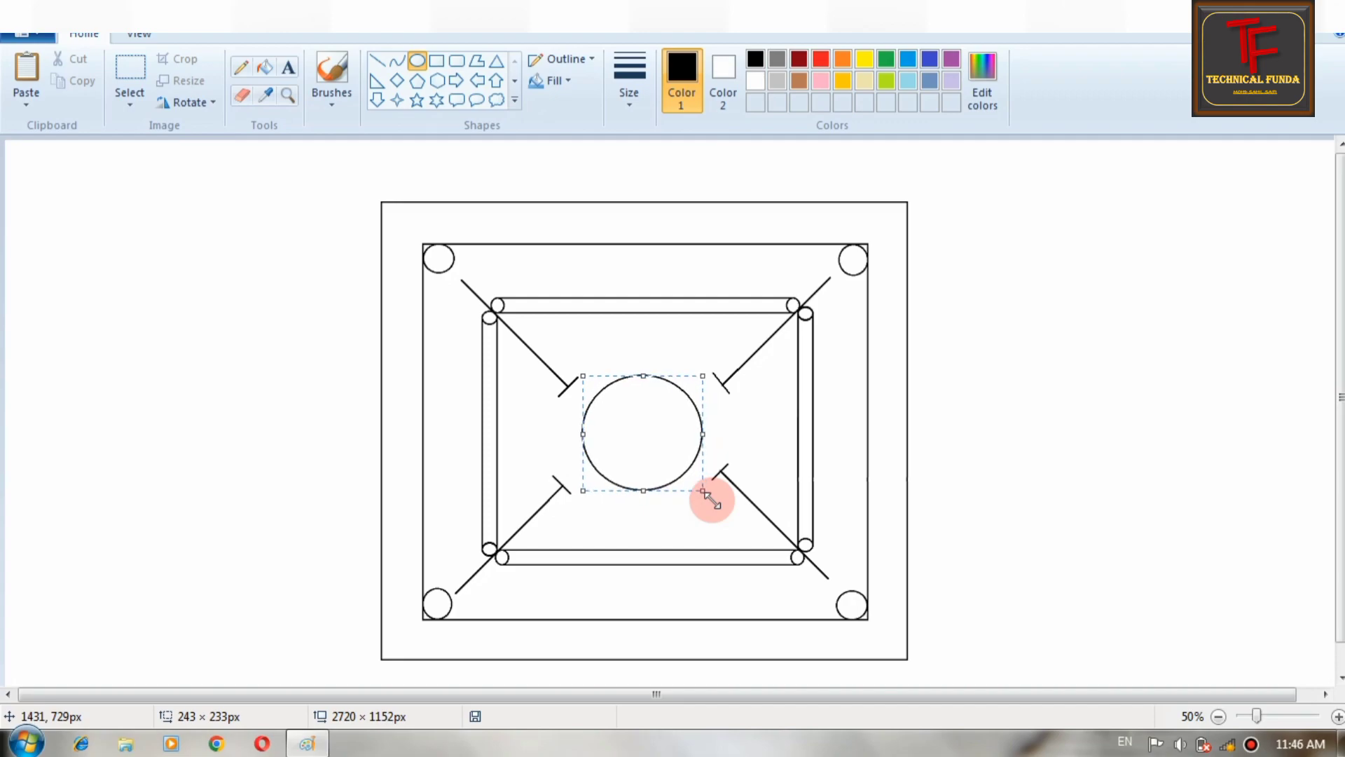
pyautogui.click(1000, 427)
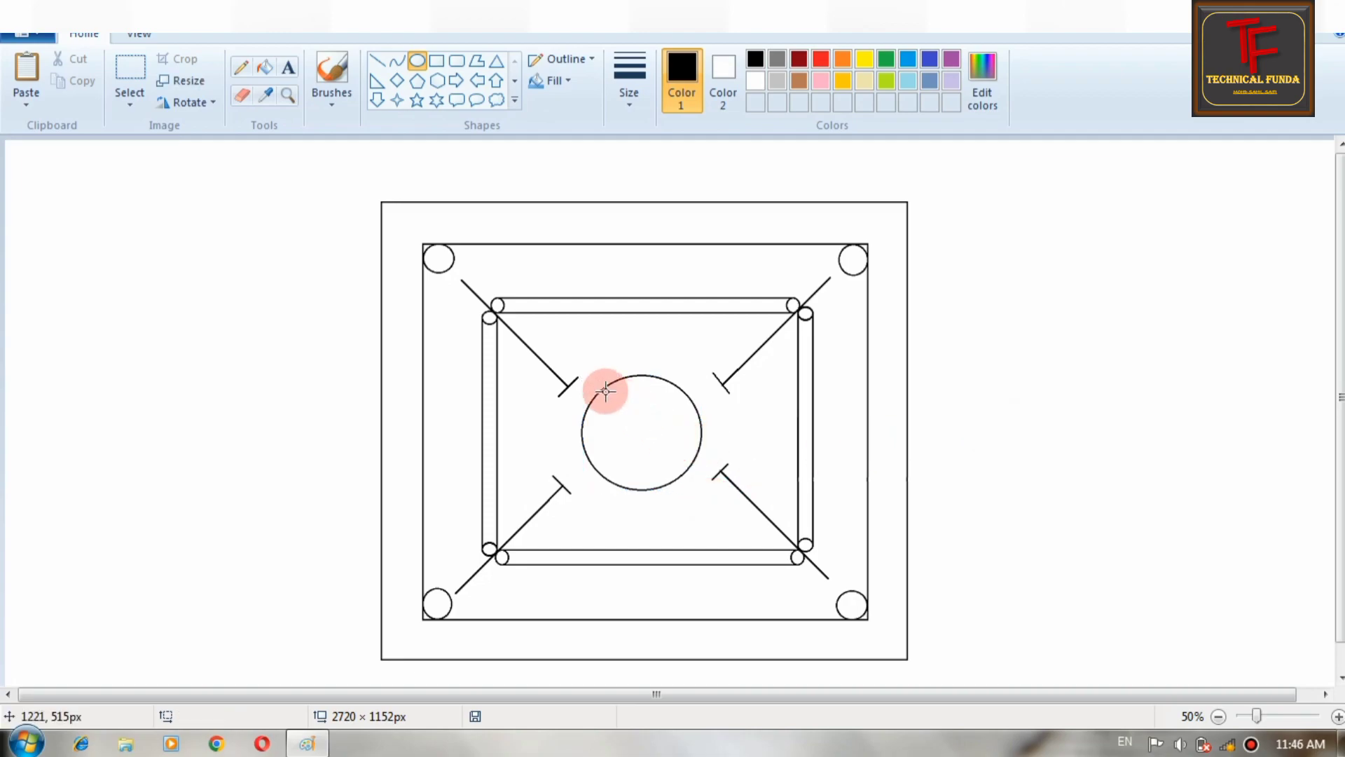
# Step: Draw a second circle inside the center circle, sized to about 229 × 215 px, leaving a thin ring between them
pyautogui.moveTo(602, 390); pyautogui.dragTo(645, 429)
pyautogui.moveTo(589, 478); pyautogui.dragTo(585, 482)
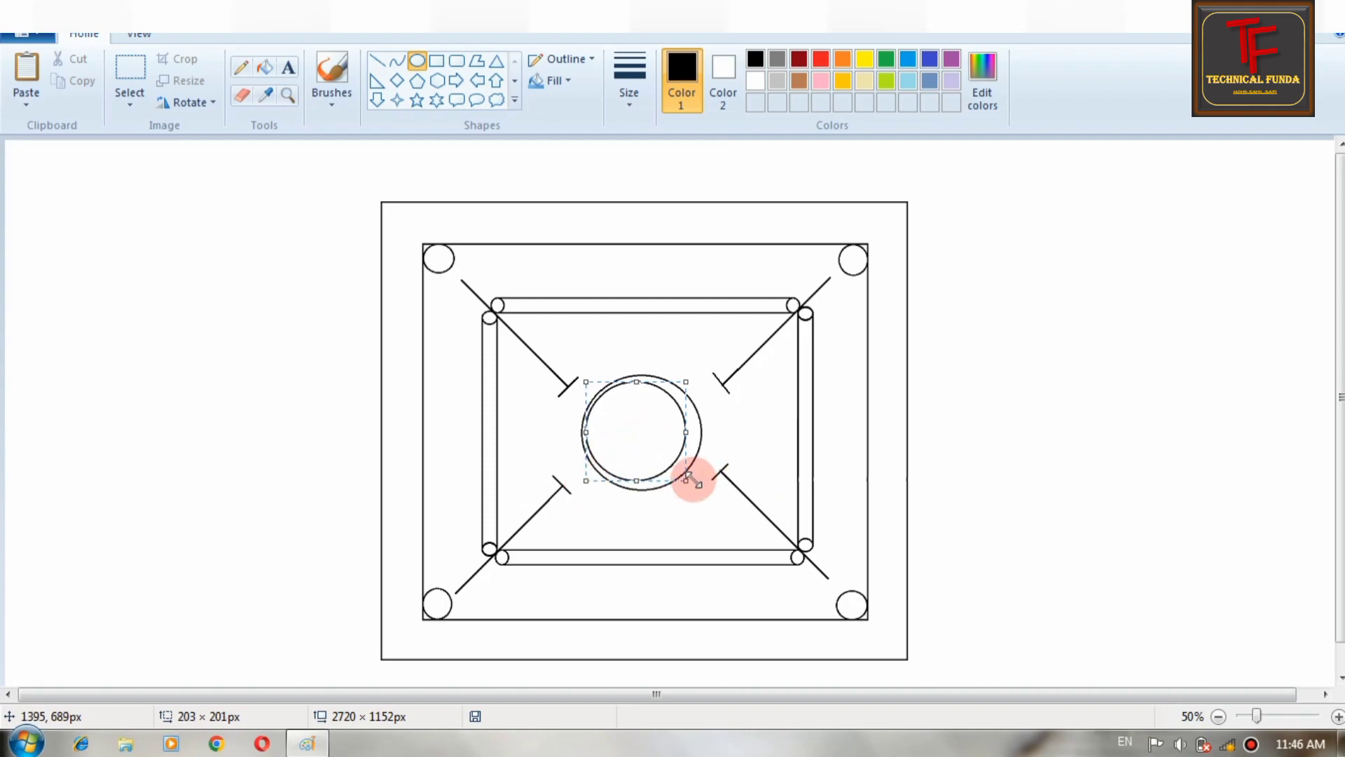
pyautogui.moveTo(685, 483); pyautogui.dragTo(699, 485)
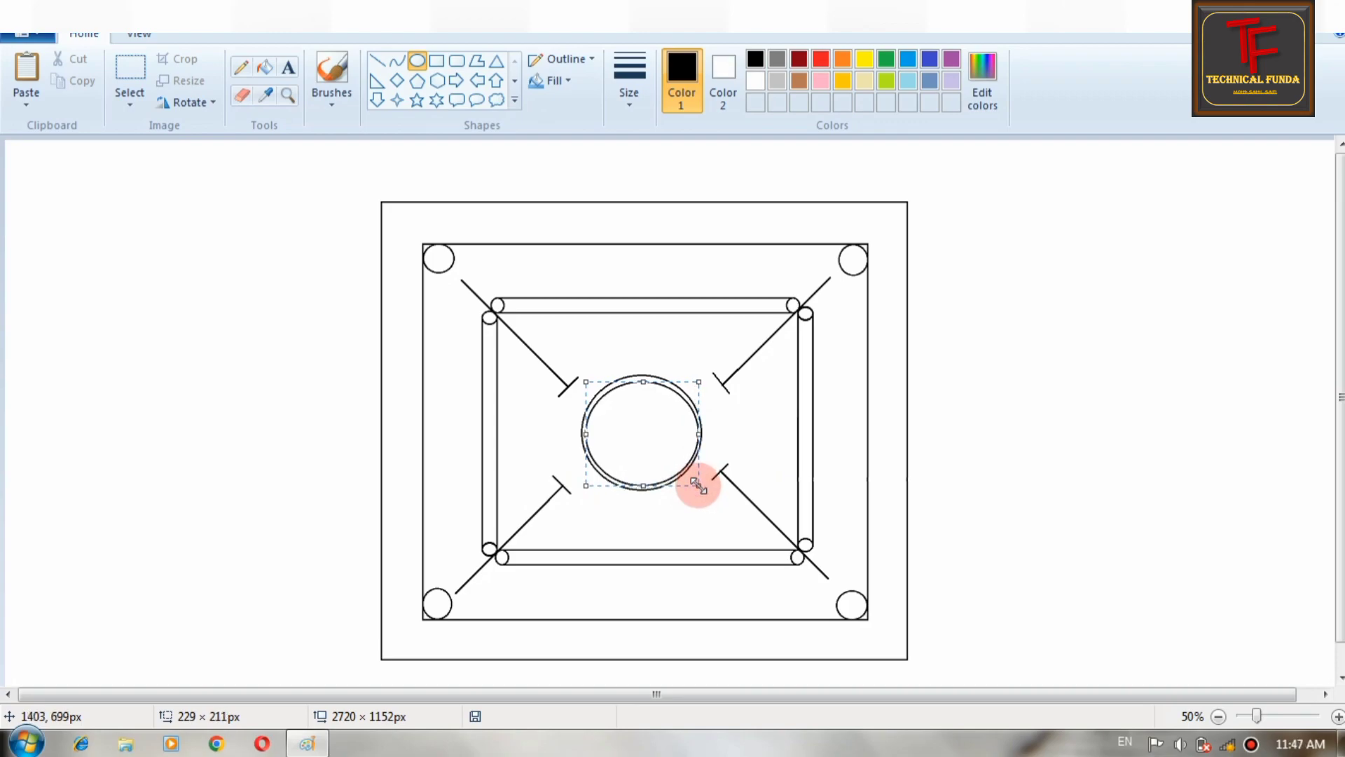
pyautogui.moveTo(645, 383); pyautogui.dragTo(645, 382)
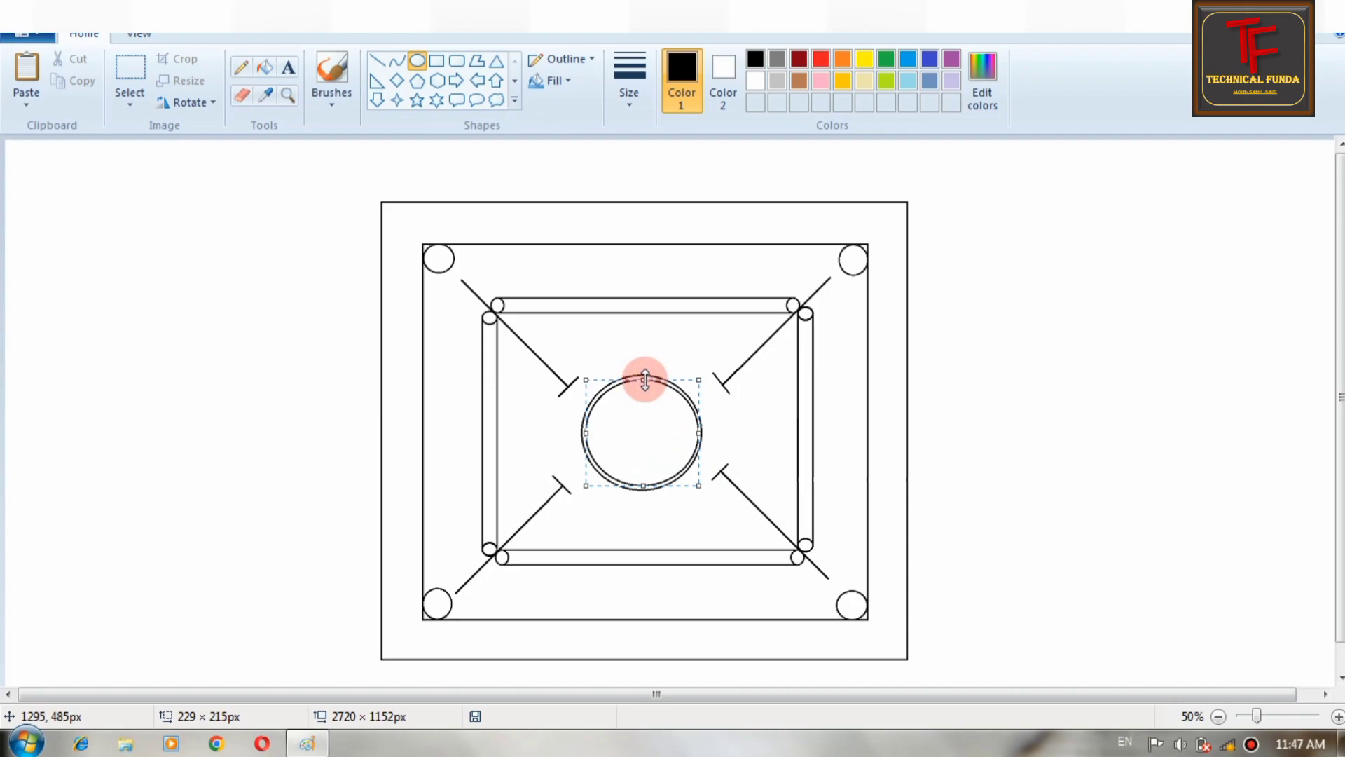
pyautogui.click(678, 348)
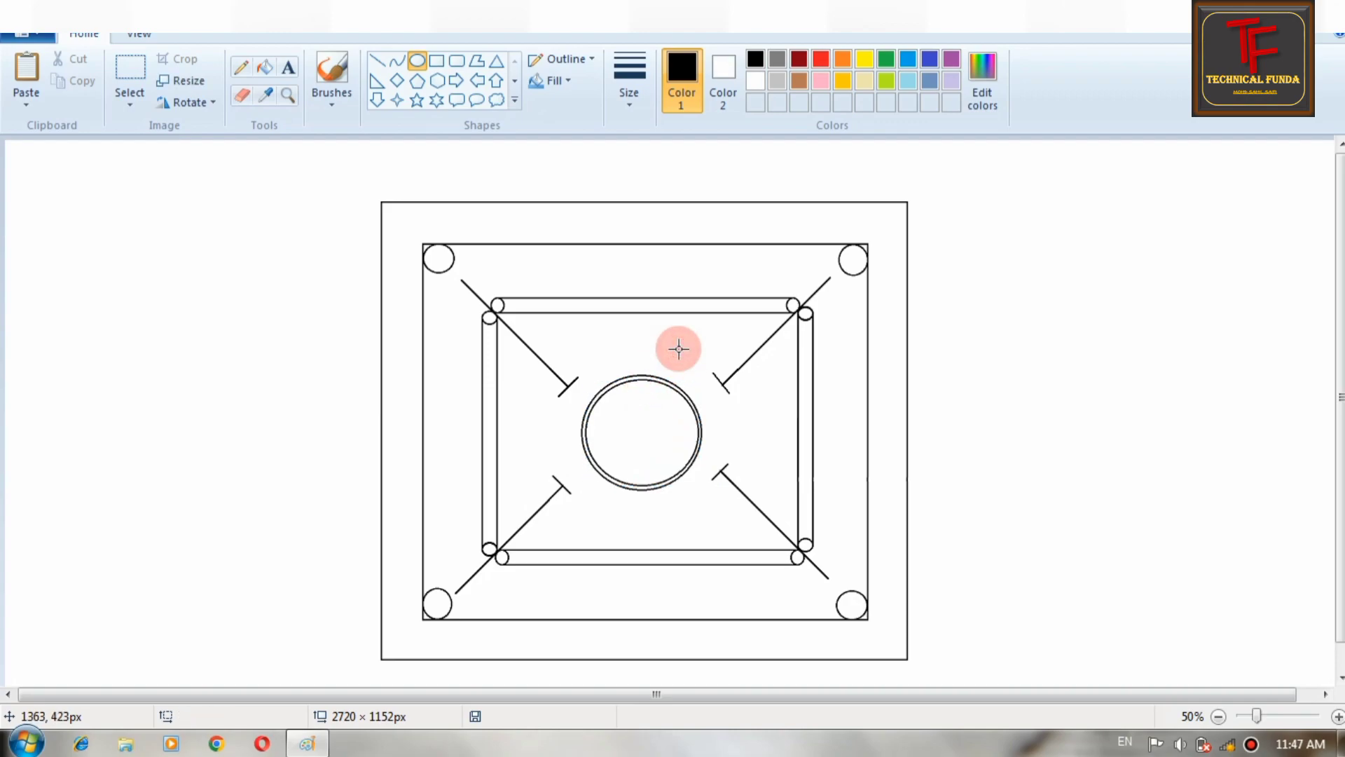
# Step: Draw two nested six-point stars in the middle of the center circle
pyautogui.click(434, 99)
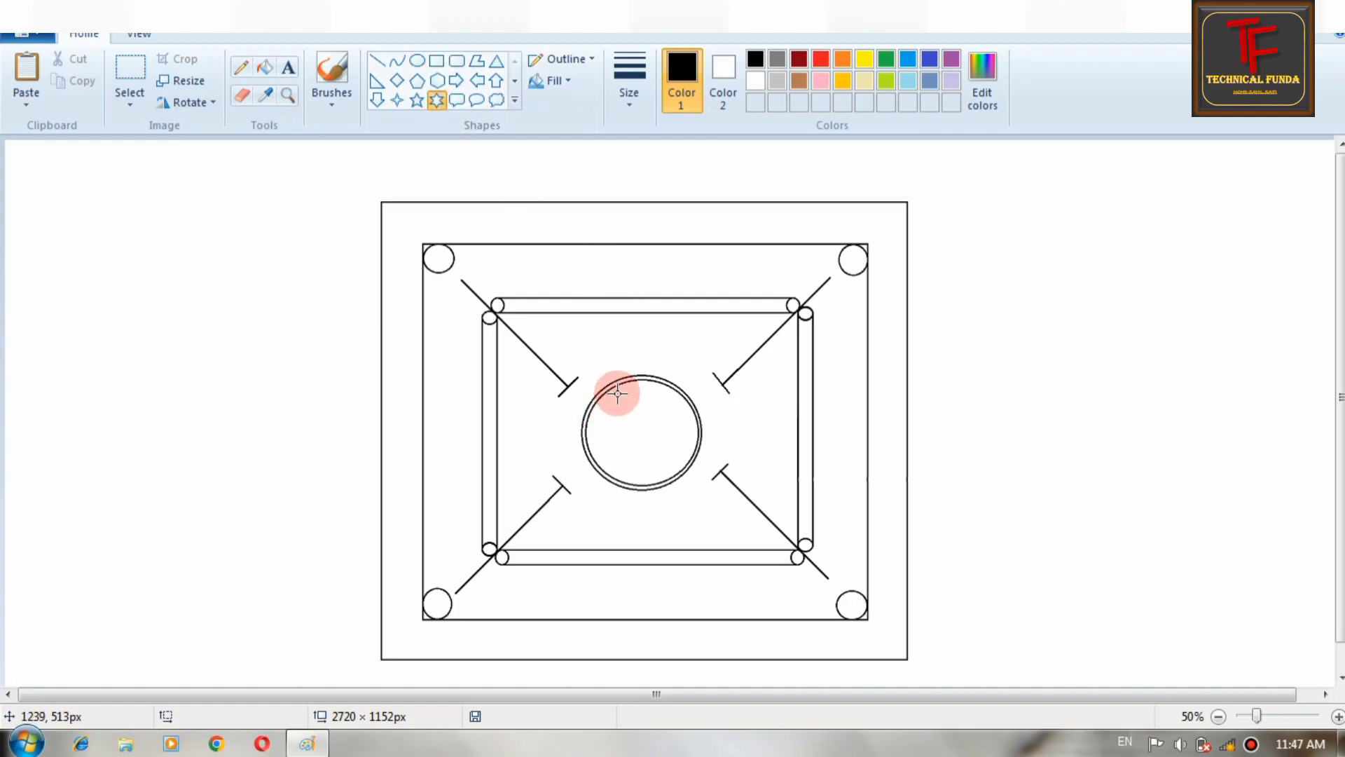
pyautogui.moveTo(611, 402)
pyautogui.mouseDown()
pyautogui.moveTo(683, 479)
pyautogui.moveTo(624, 419)
pyautogui.moveTo(675, 472)
pyautogui.moveTo(636, 434)
pyautogui.mouseUp()
pyautogui.click(749, 427)
pyautogui.click(932, 459)
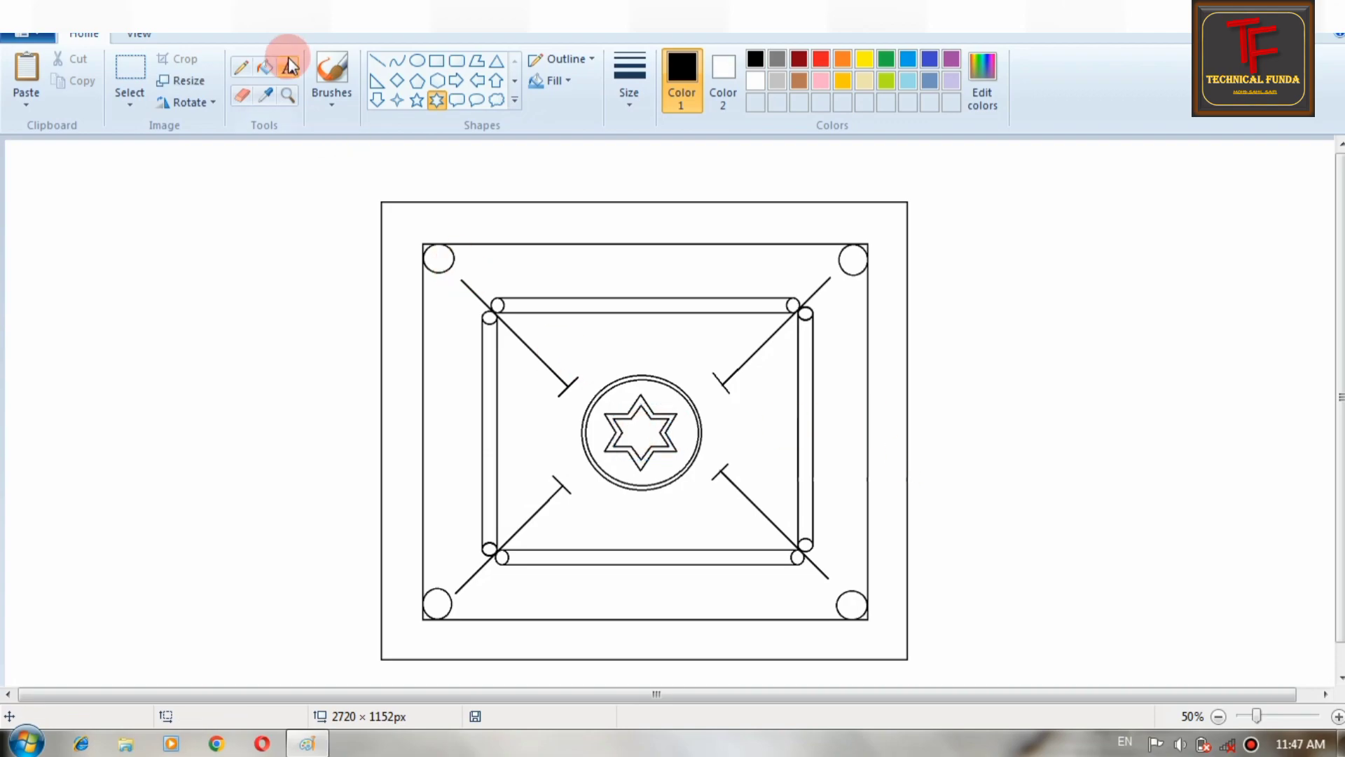
# Step: Fill the outer frame of the board with black
pyautogui.click(264, 68)
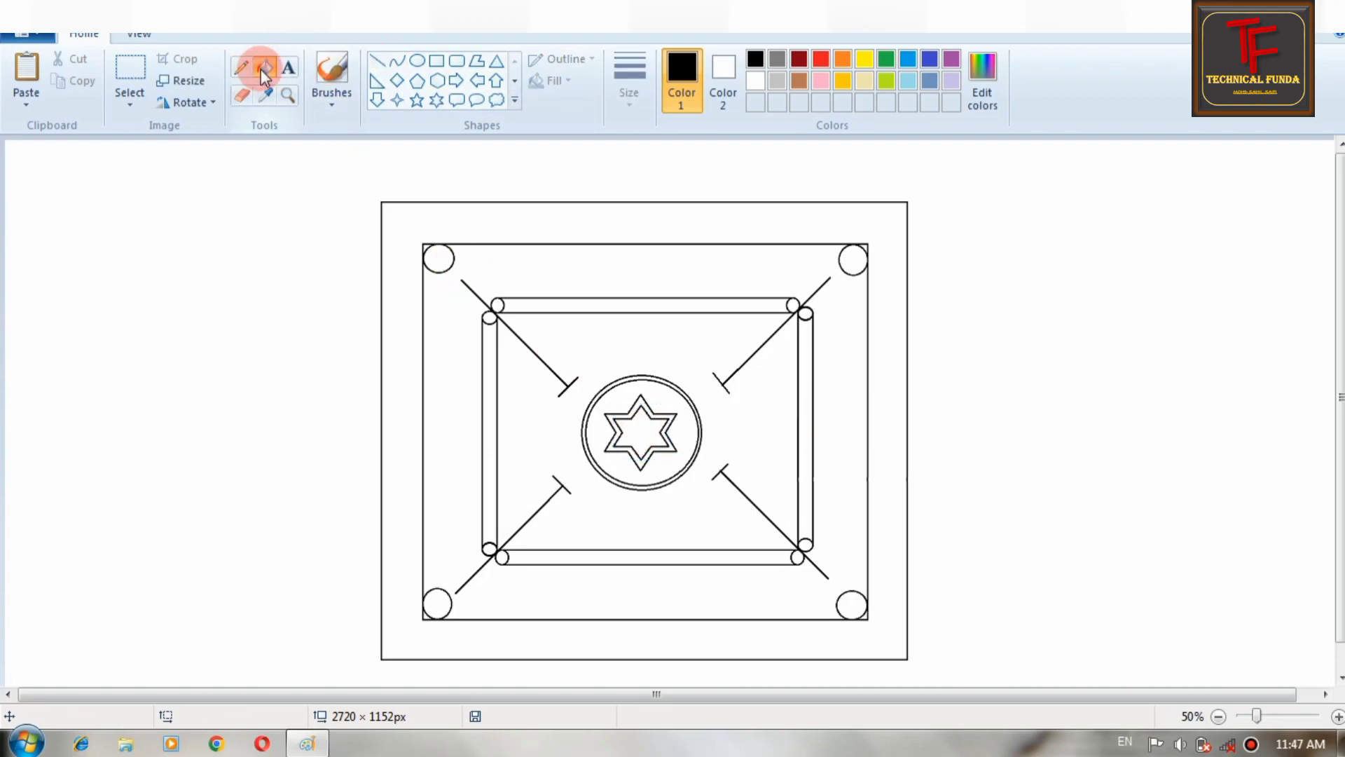
pyautogui.click(442, 215)
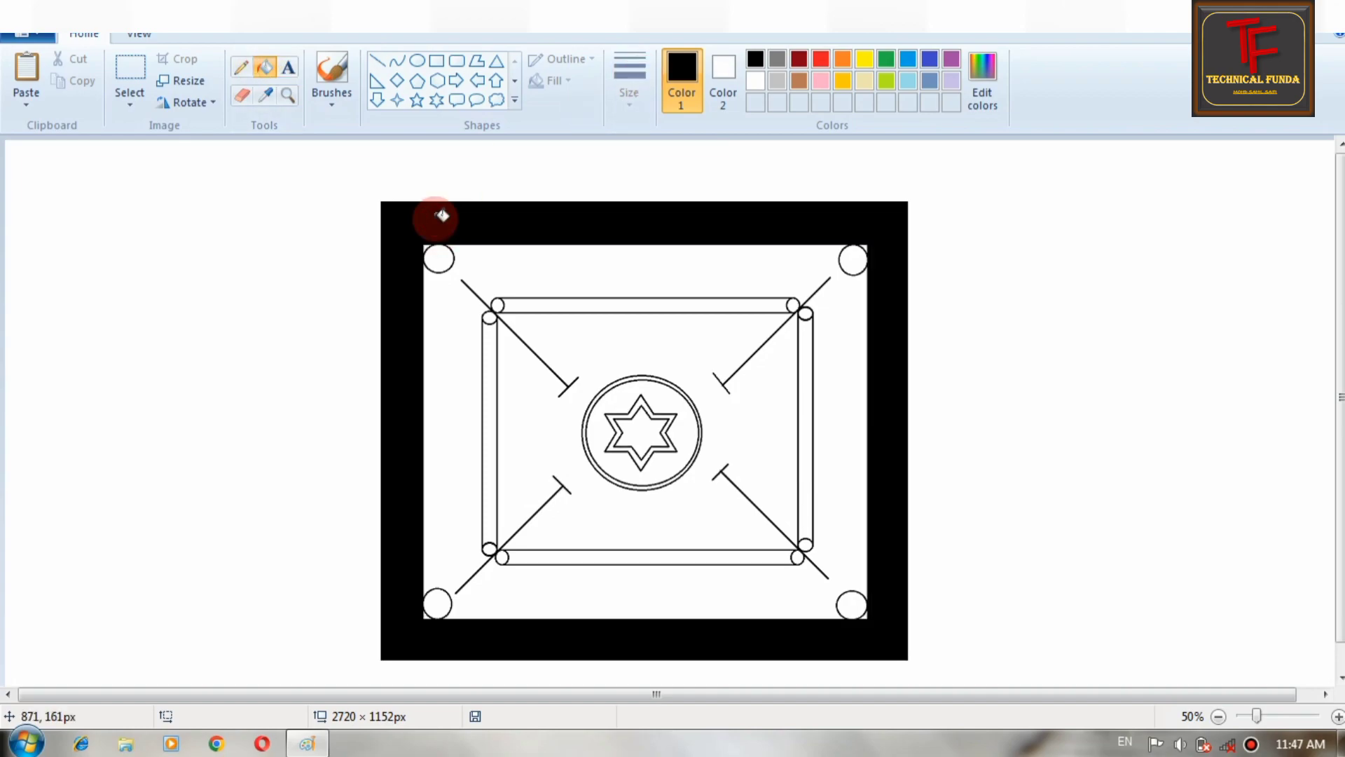
# Step: Try a light yellow fill and a brown fill on the area between the frame and the round-ended bars
pyautogui.click(866, 82)
pyautogui.click(764, 273)
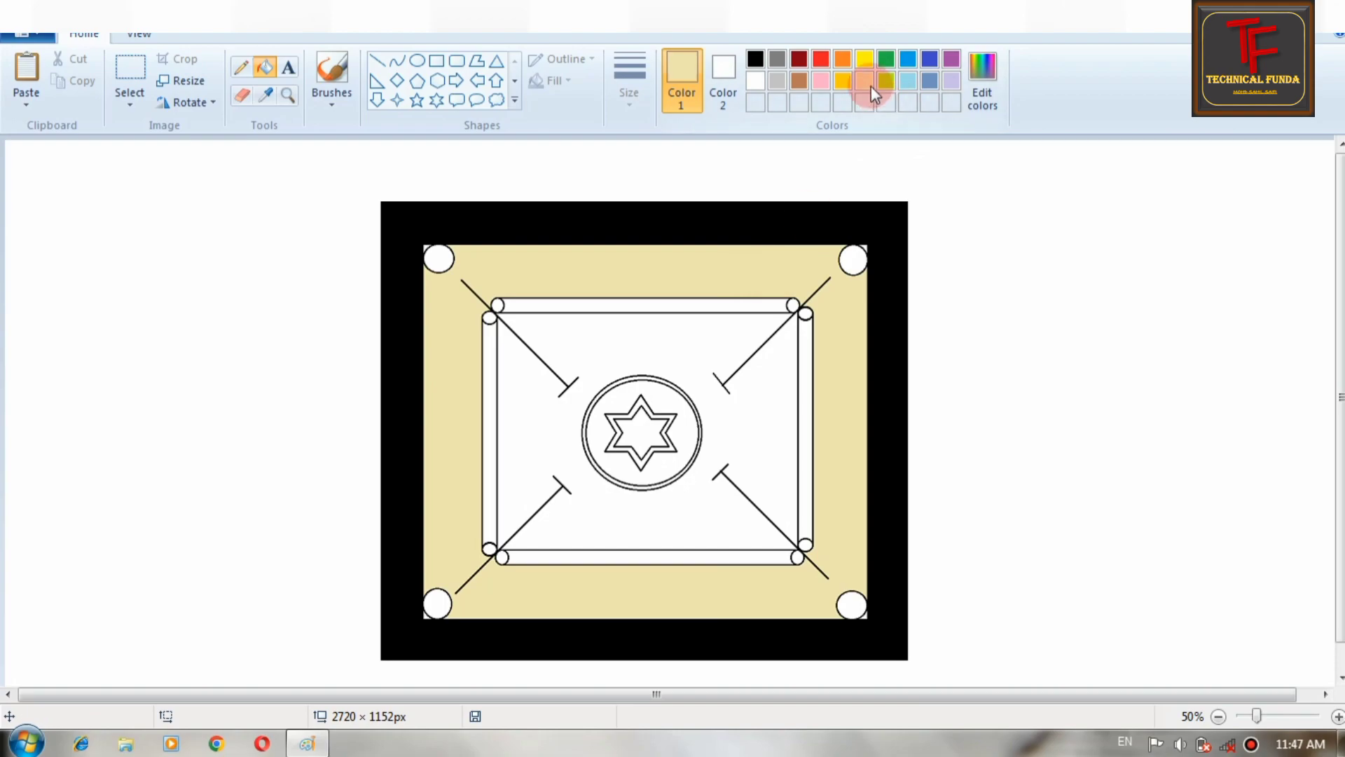
pyautogui.click(799, 82)
pyautogui.click(750, 257)
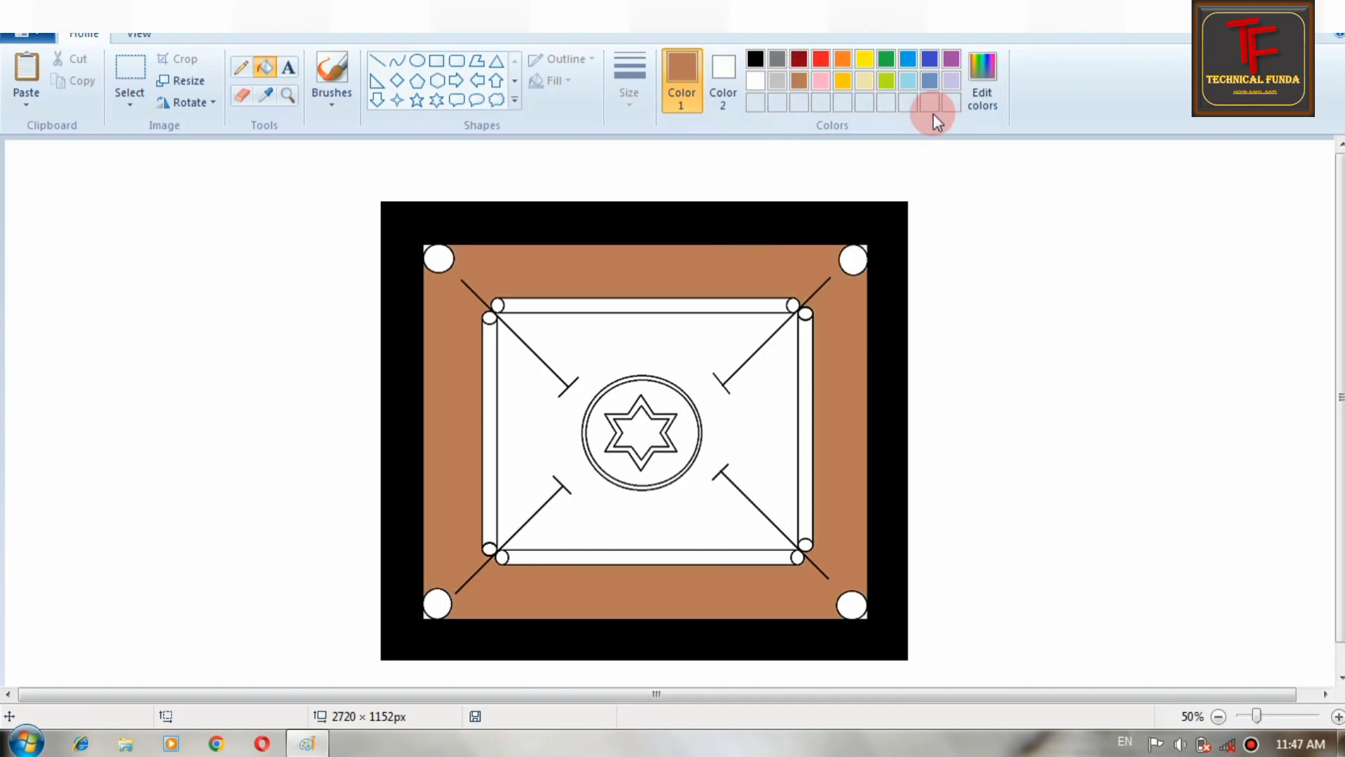
# Step: Fill the four corner pocket circles with black
pyautogui.click(755, 58)
pyautogui.click(854, 260)
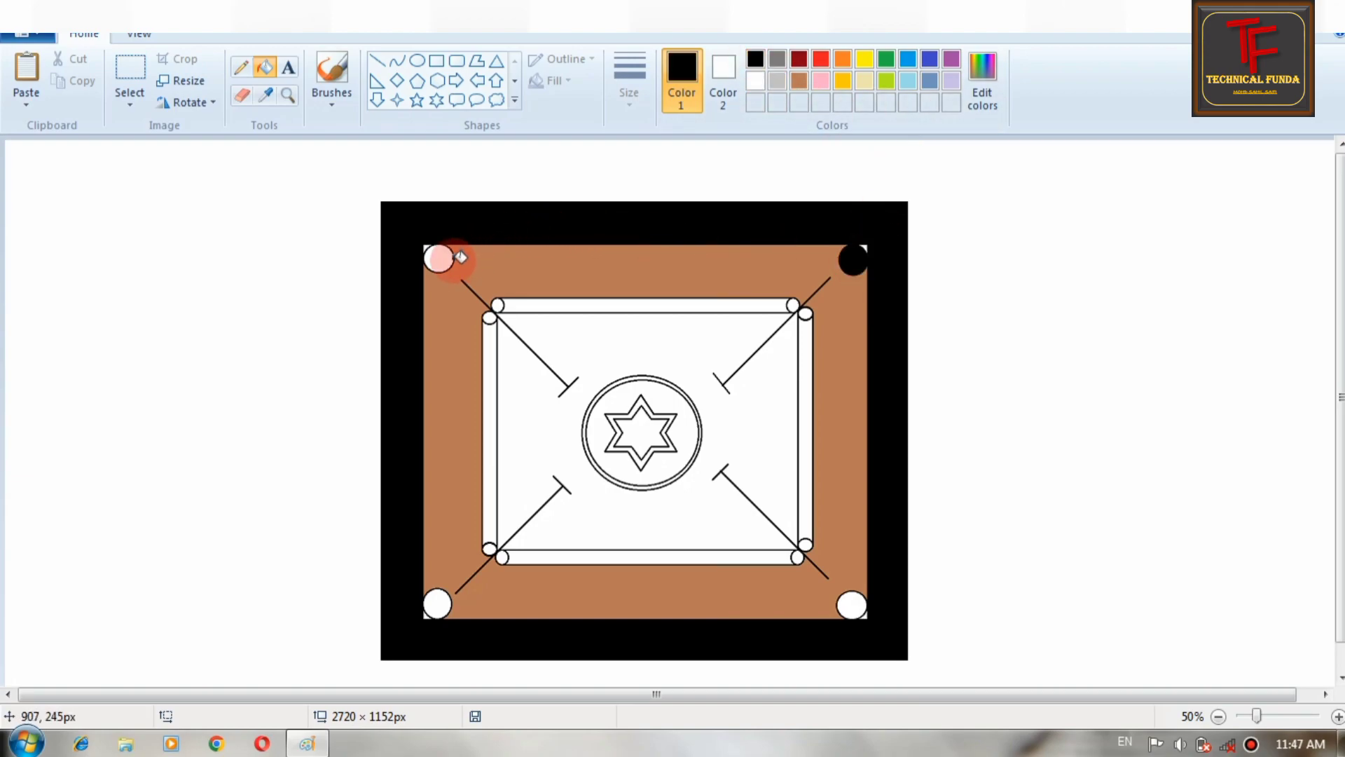
pyautogui.click(441, 257)
pyautogui.click(435, 601)
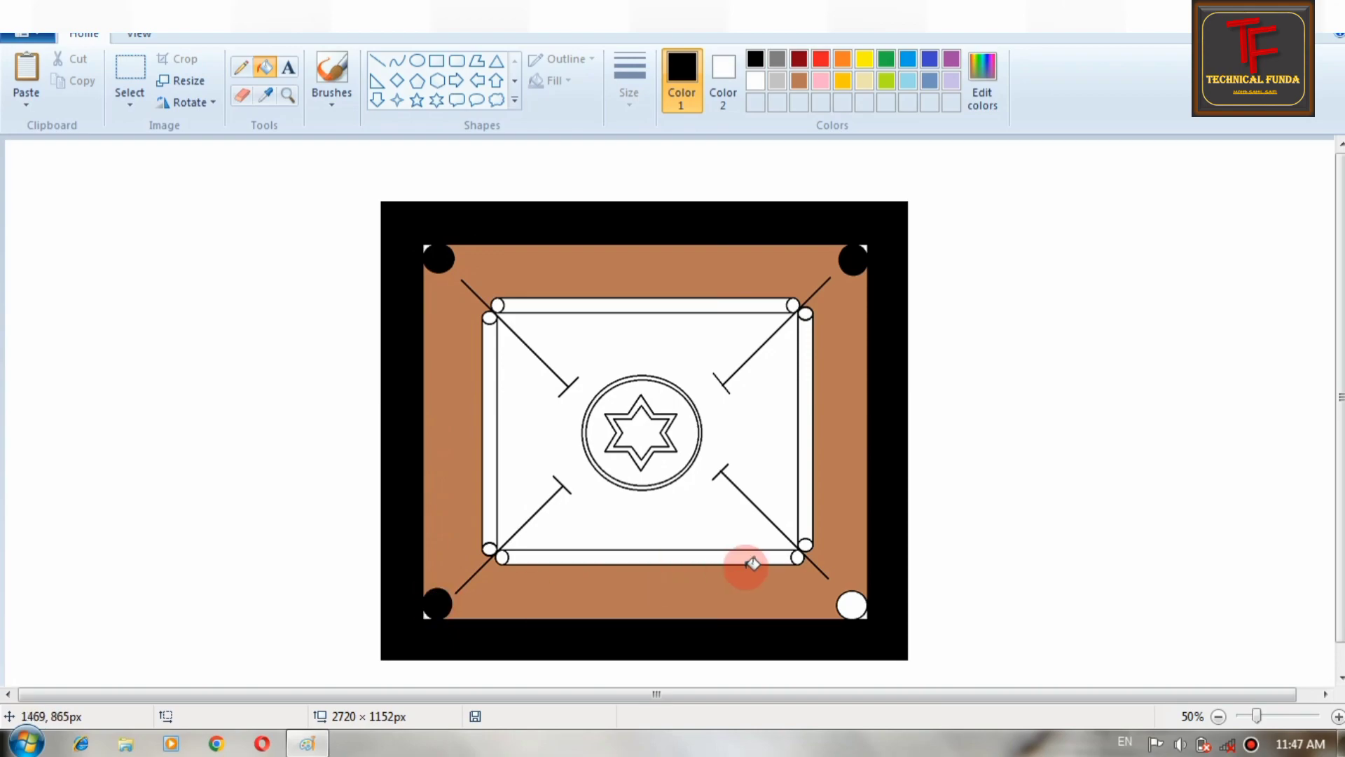
pyautogui.click(849, 604)
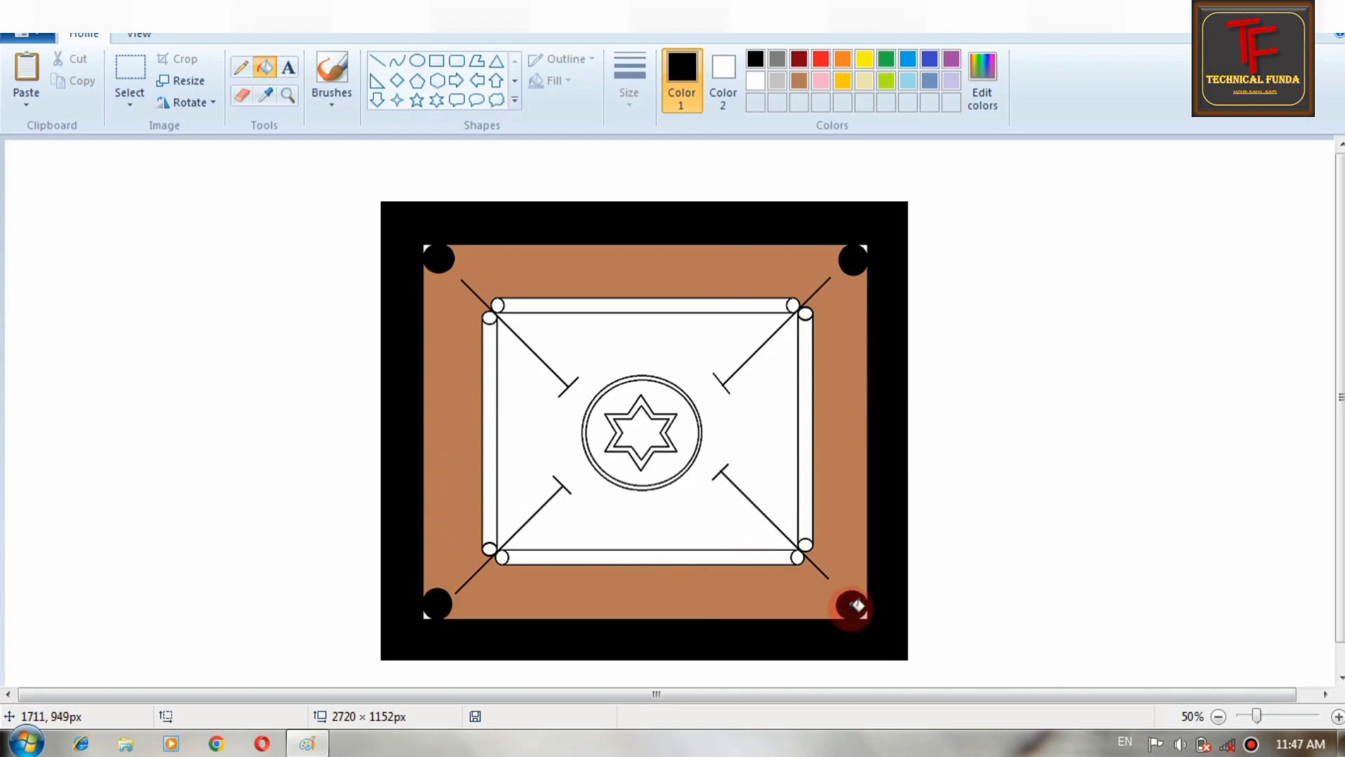
# Step: Fill the area between the frame and the bars, including the small gaps behind the pockets, with light gray
pyautogui.click(779, 82)
pyautogui.click(737, 259)
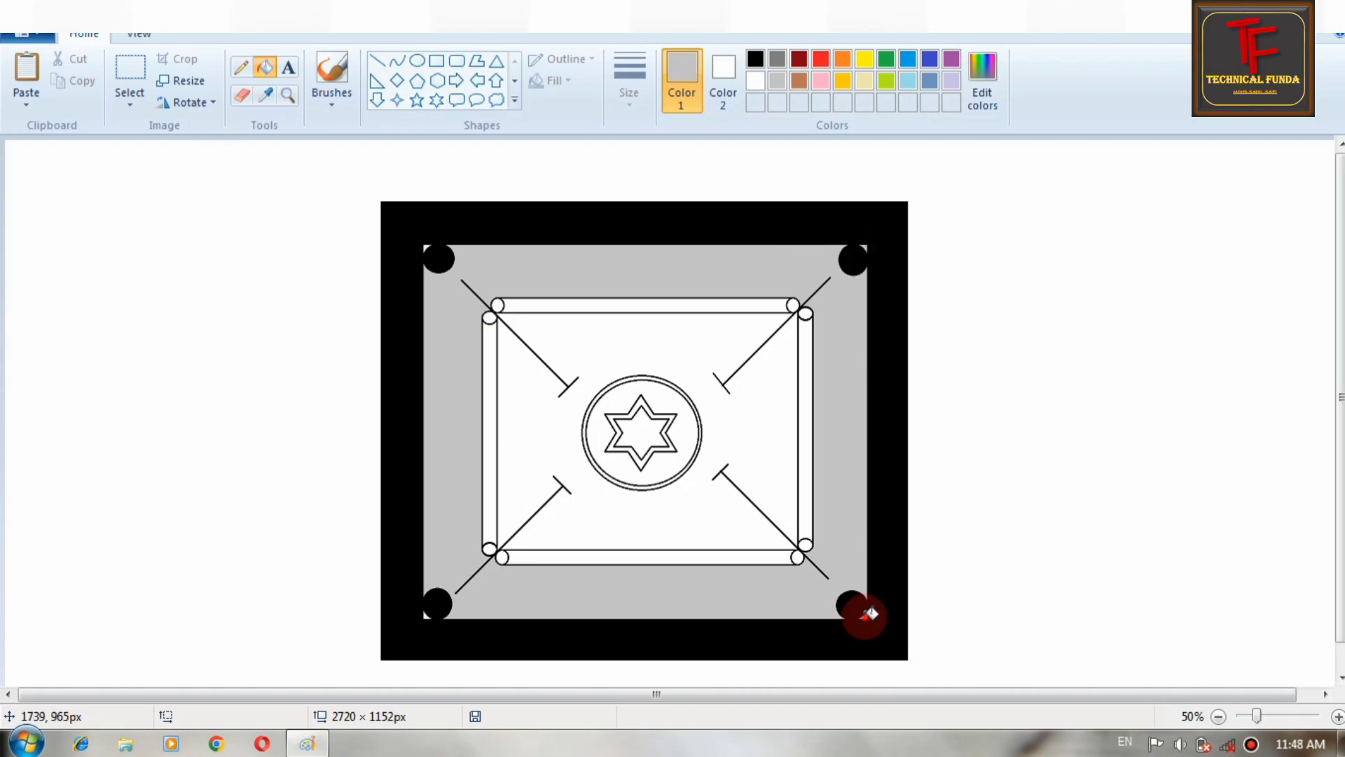
pyautogui.click(536, 571)
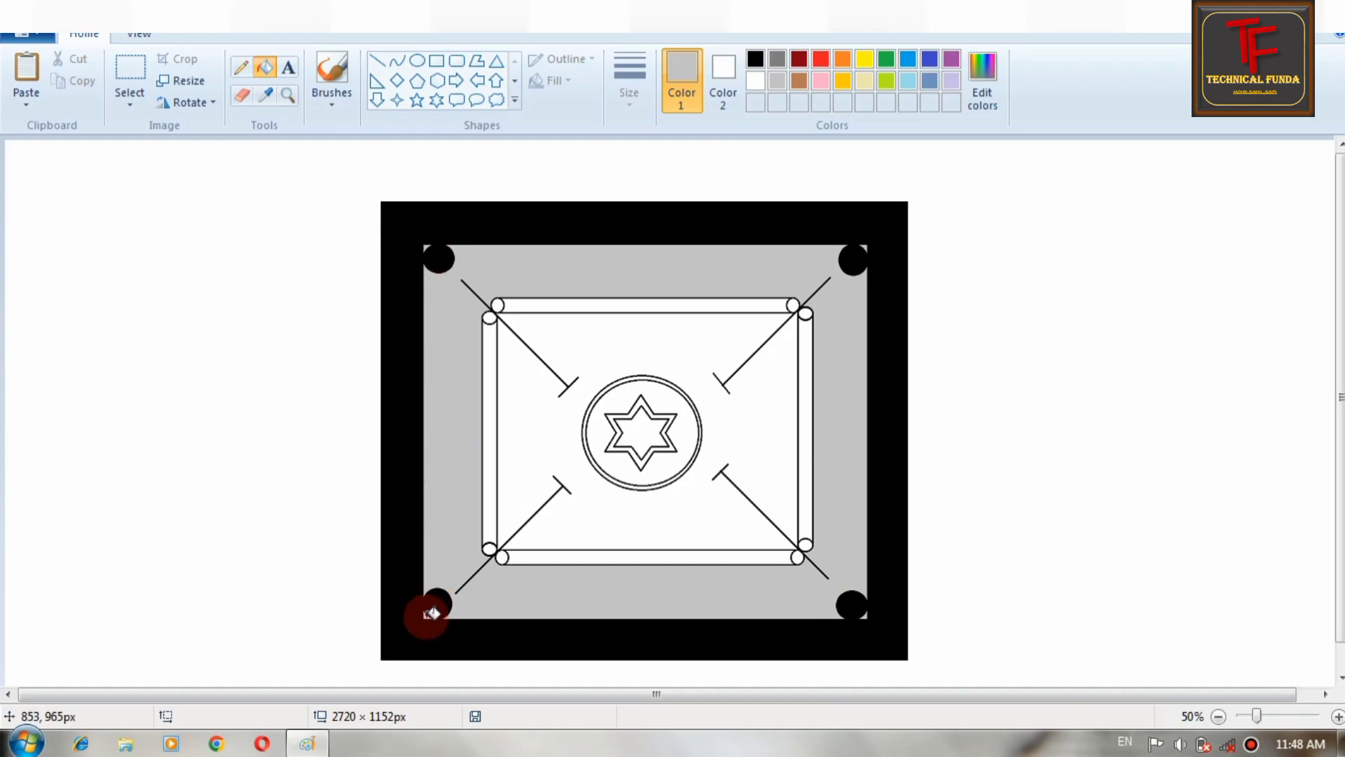
# Step: Draw a light gray diagonal line across each of the two upper corners of the black frame, extending slightly past its outer edge
pyautogui.click(377, 61)
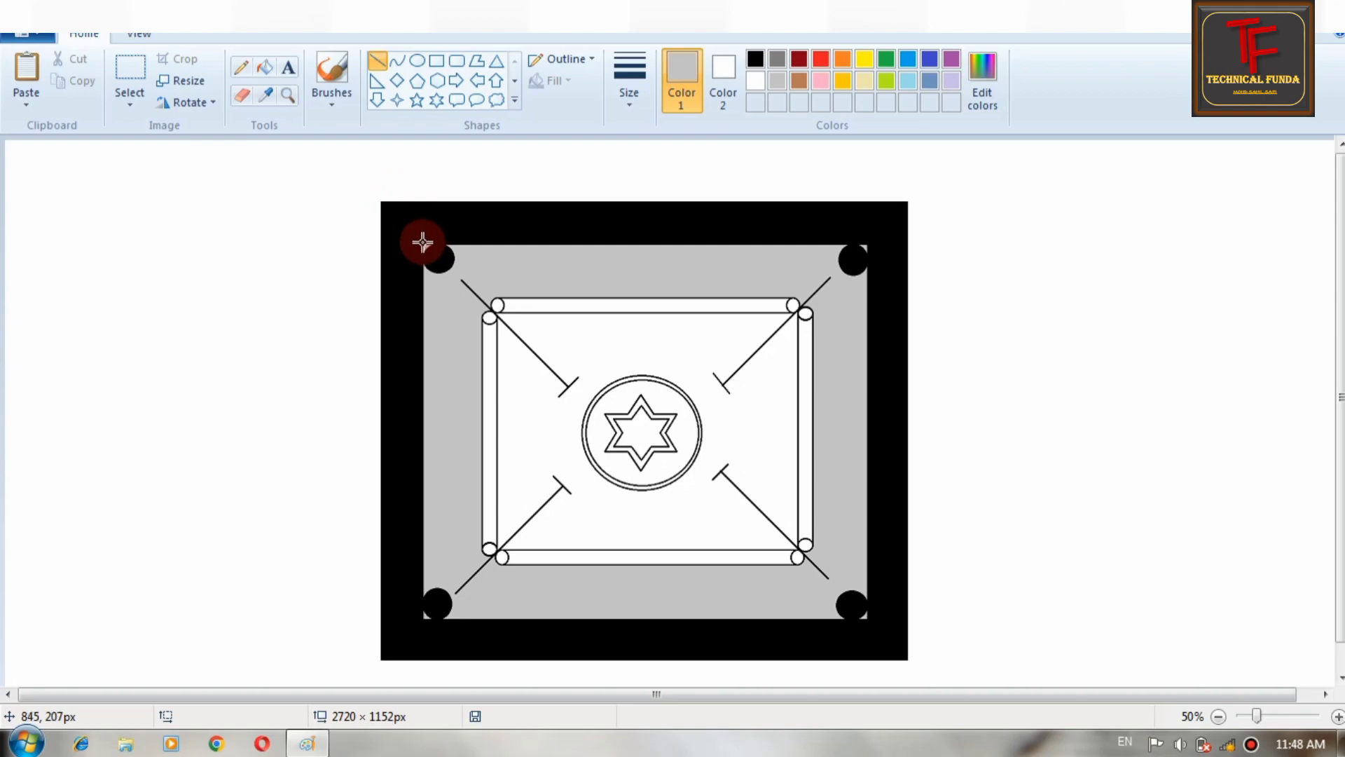
pyautogui.moveTo(423, 242); pyautogui.dragTo(374, 194)
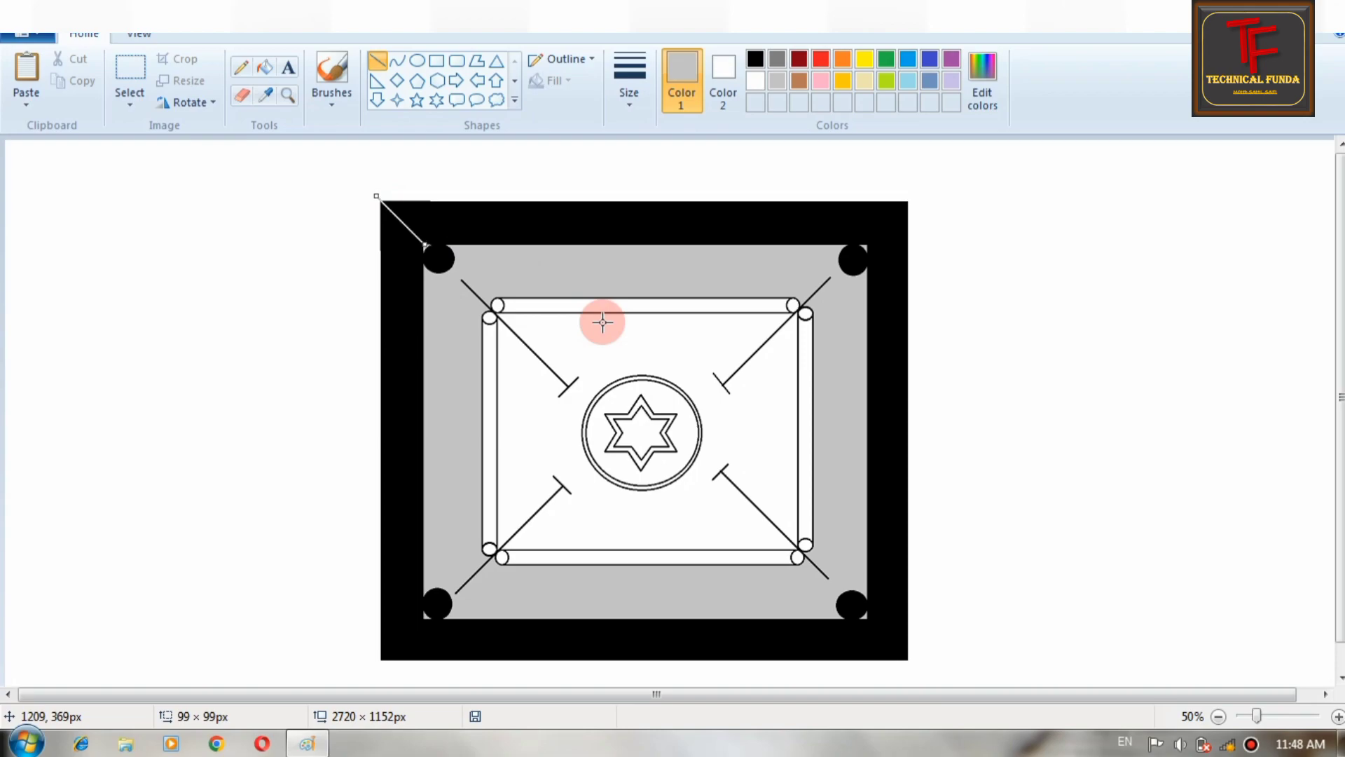
pyautogui.click(1012, 226)
pyautogui.moveTo(869, 242); pyautogui.dragTo(916, 190)
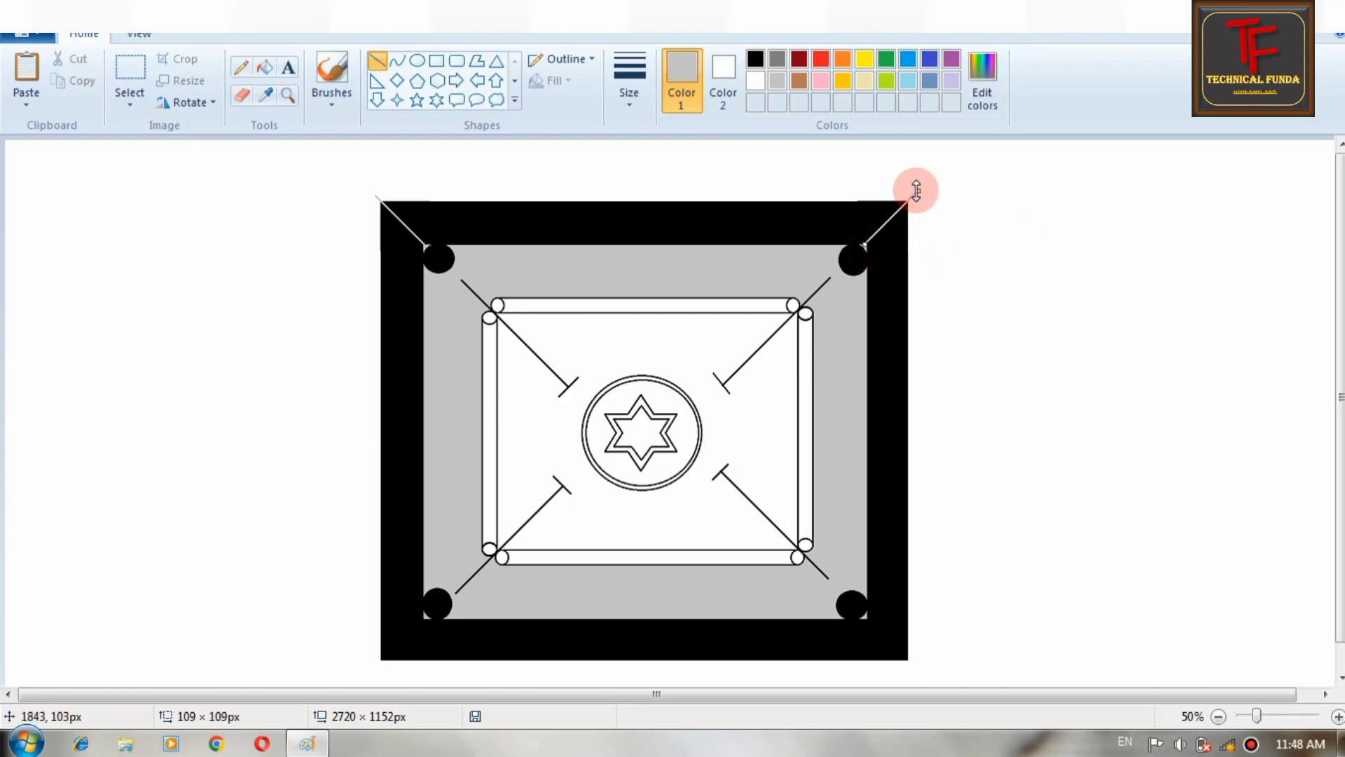
pyautogui.click(1007, 264)
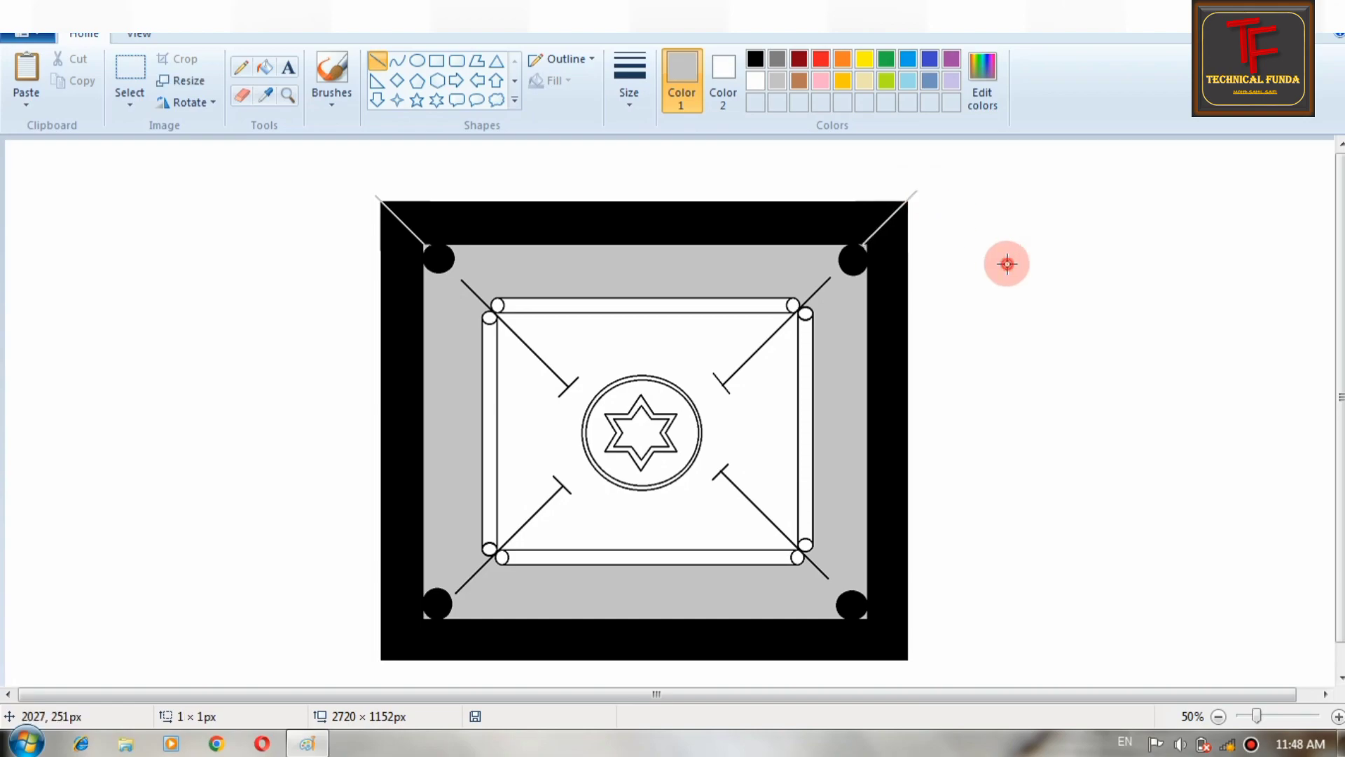
pyautogui.moveTo(874, 244); pyautogui.dragTo(921, 188)
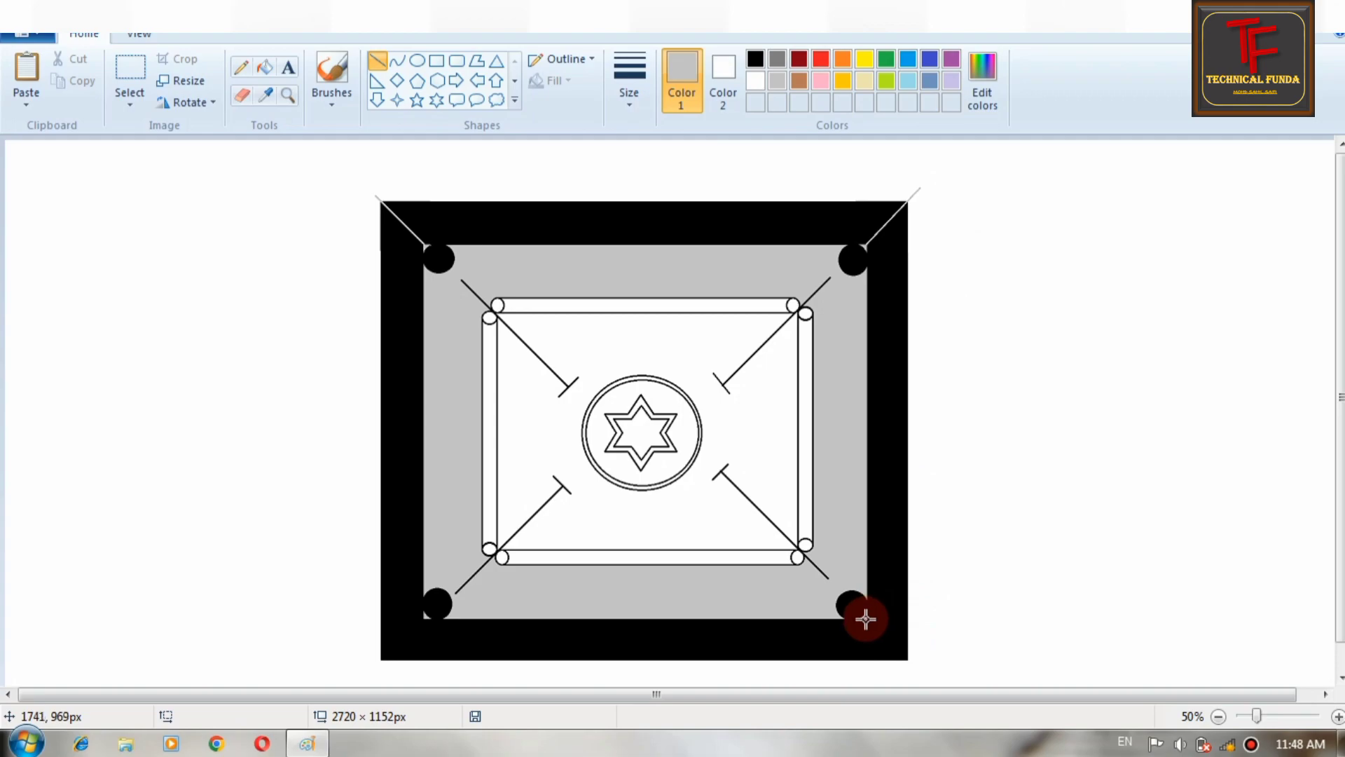
# Step: Draw a light gray diagonal line across each of the two lower corners of the black frame
pyautogui.moveTo(866, 616)
pyautogui.mouseDown()
pyautogui.moveTo(970, 690)
pyautogui.moveTo(939, 694)
pyautogui.mouseUp()
pyautogui.click(980, 623)
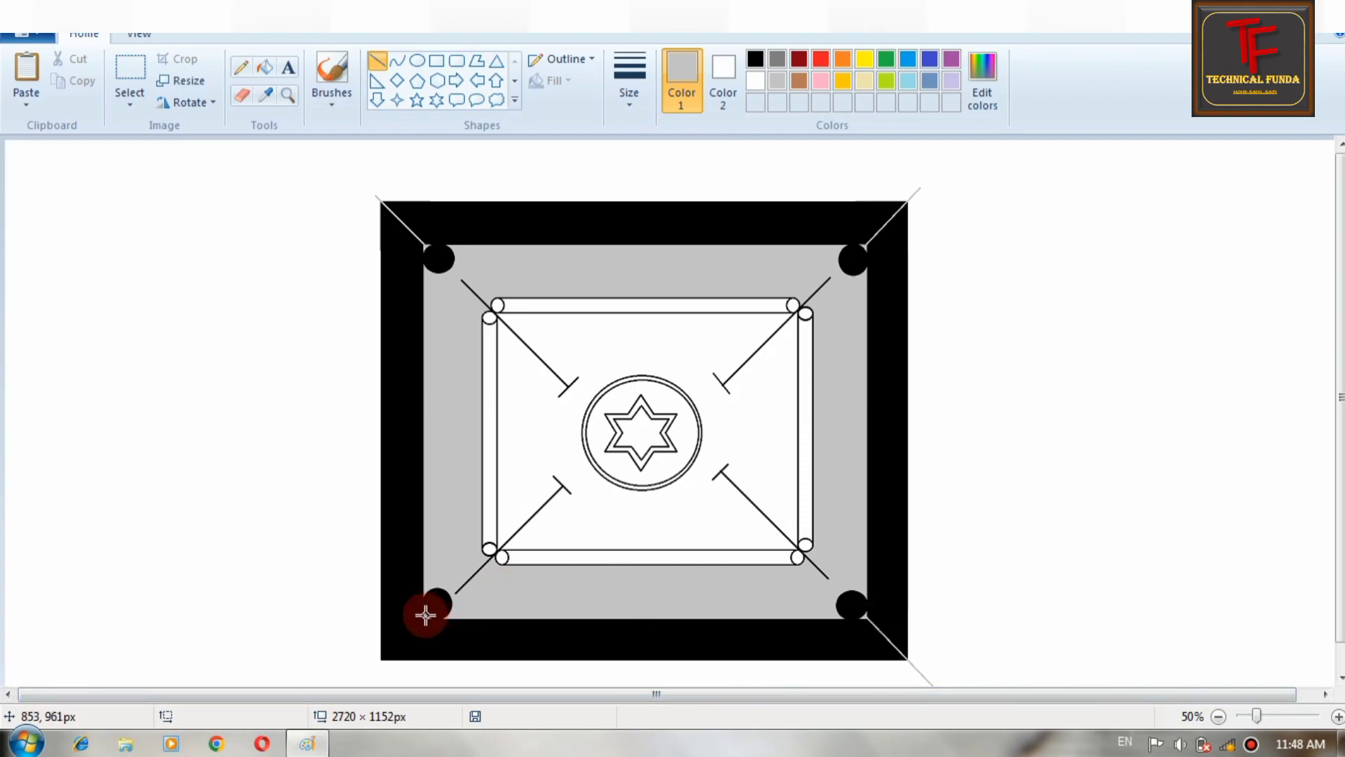
pyautogui.moveTo(423, 615); pyautogui.dragTo(349, 698)
pyautogui.click(1051, 483)
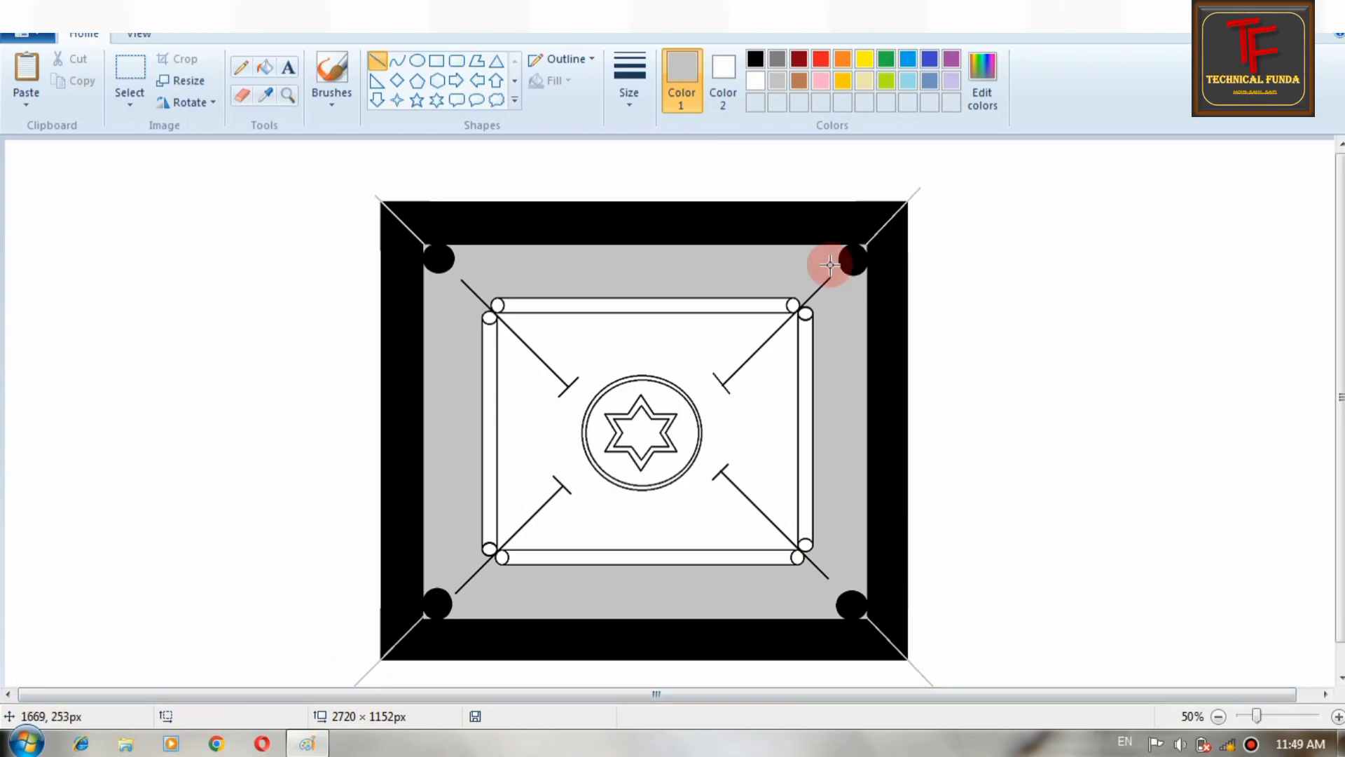
# Step: Erase the ends of the corner lines that stick out beyond the black frame
pyautogui.click(241, 95)
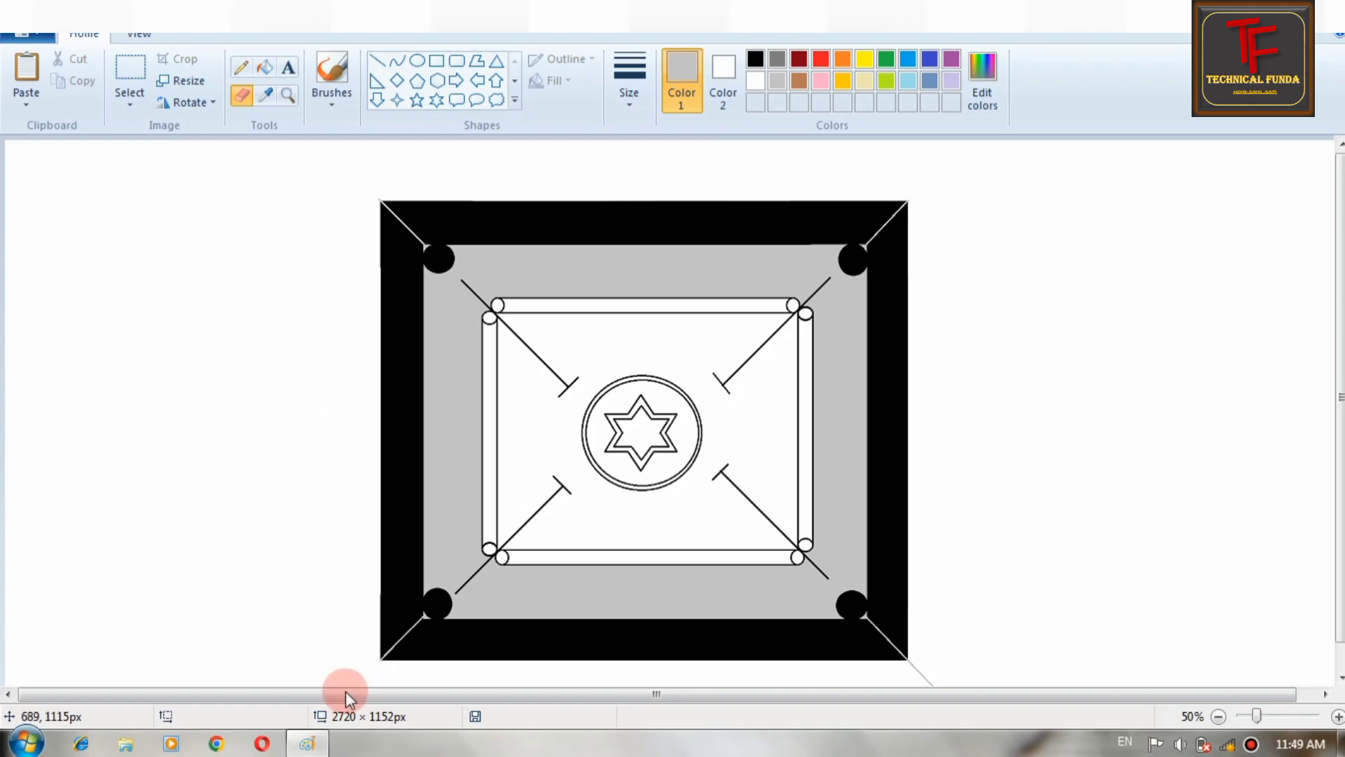
pyautogui.moveTo(919, 670); pyautogui.dragTo(944, 702)
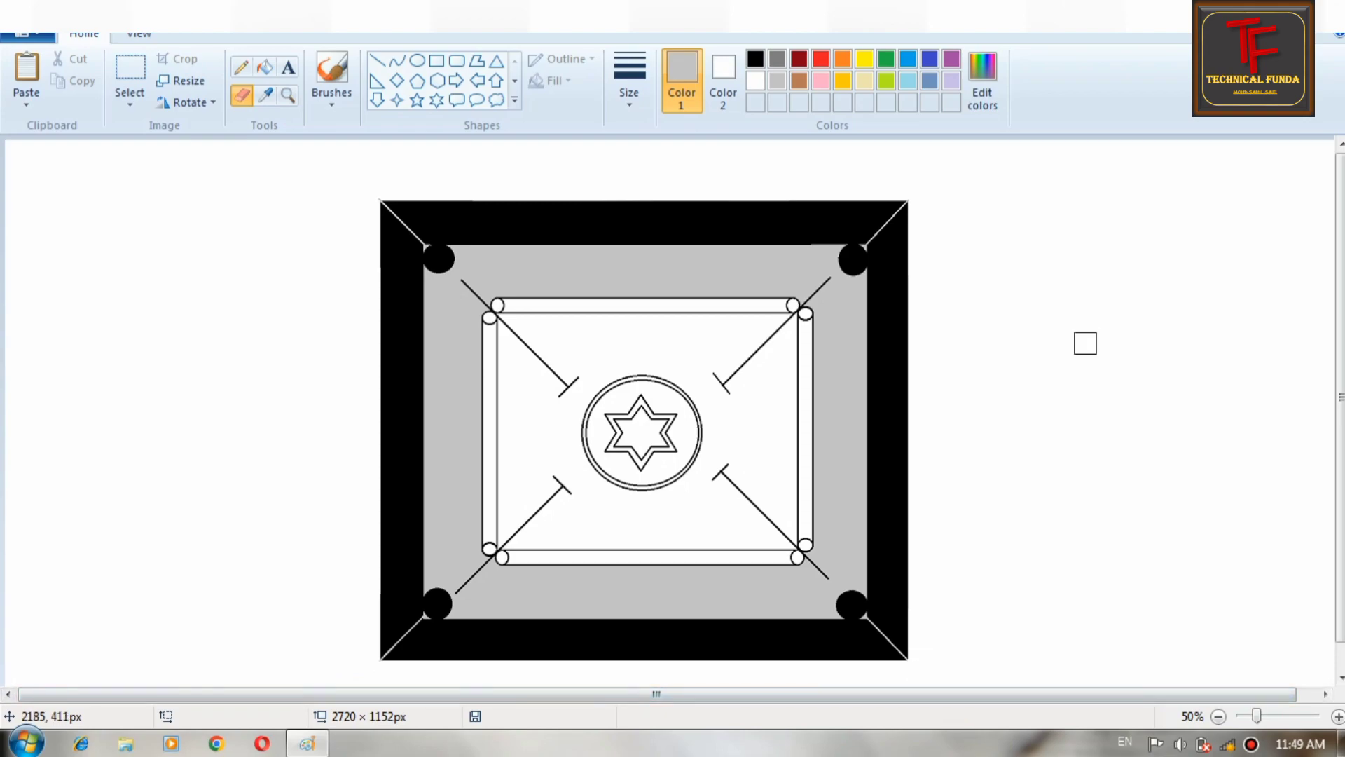
# Step: Fill the eight bar-end circles, the ring of the center circle and the star's border with dark red
pyautogui.click(265, 68)
pyautogui.click(800, 59)
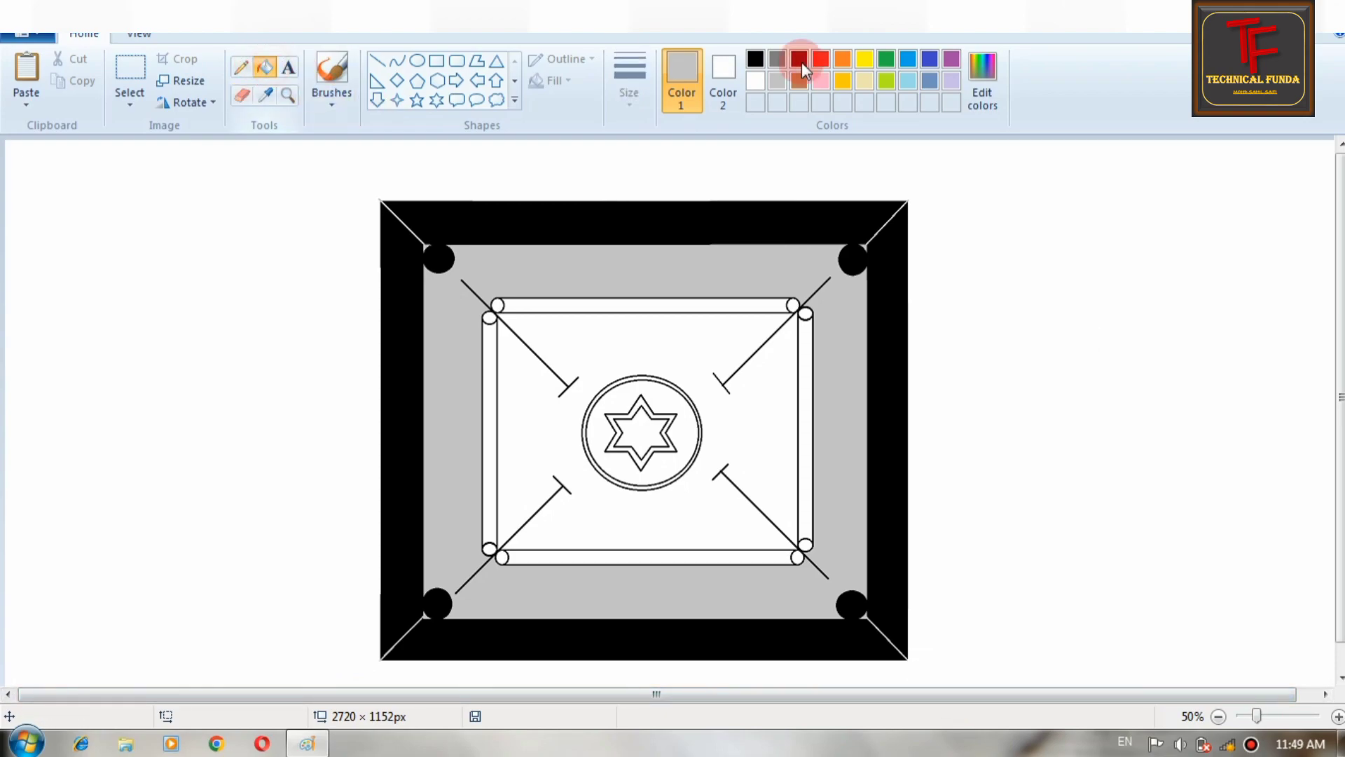
pyautogui.click(801, 60)
pyautogui.click(795, 305)
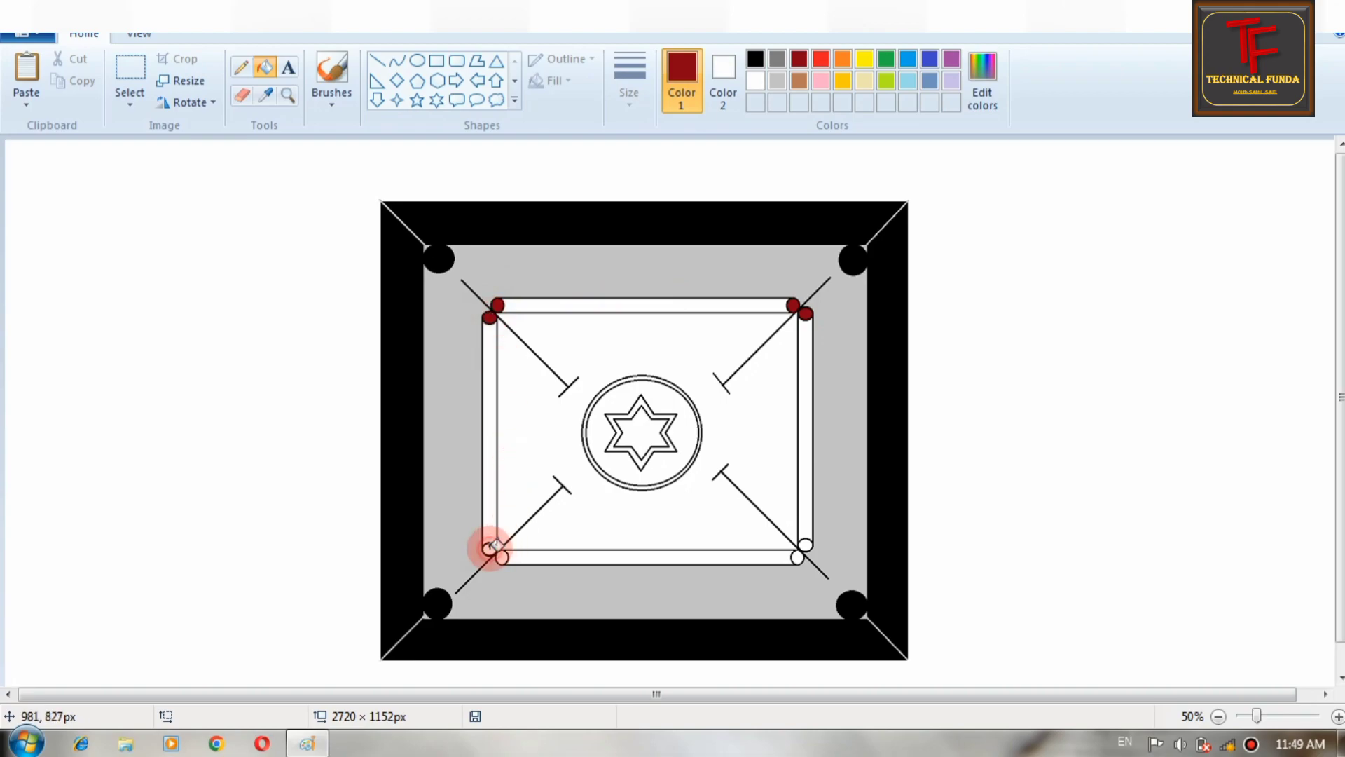
pyautogui.click(490, 547)
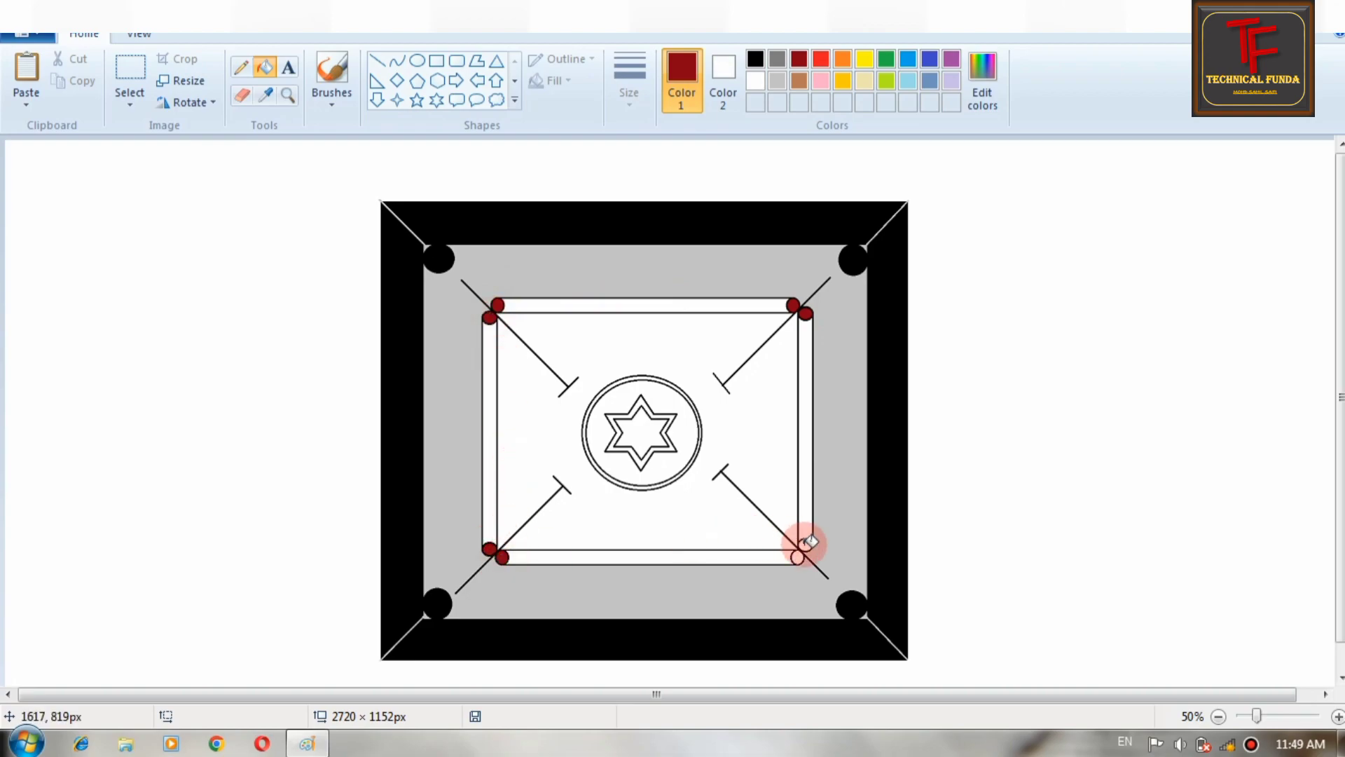
pyautogui.click(703, 424)
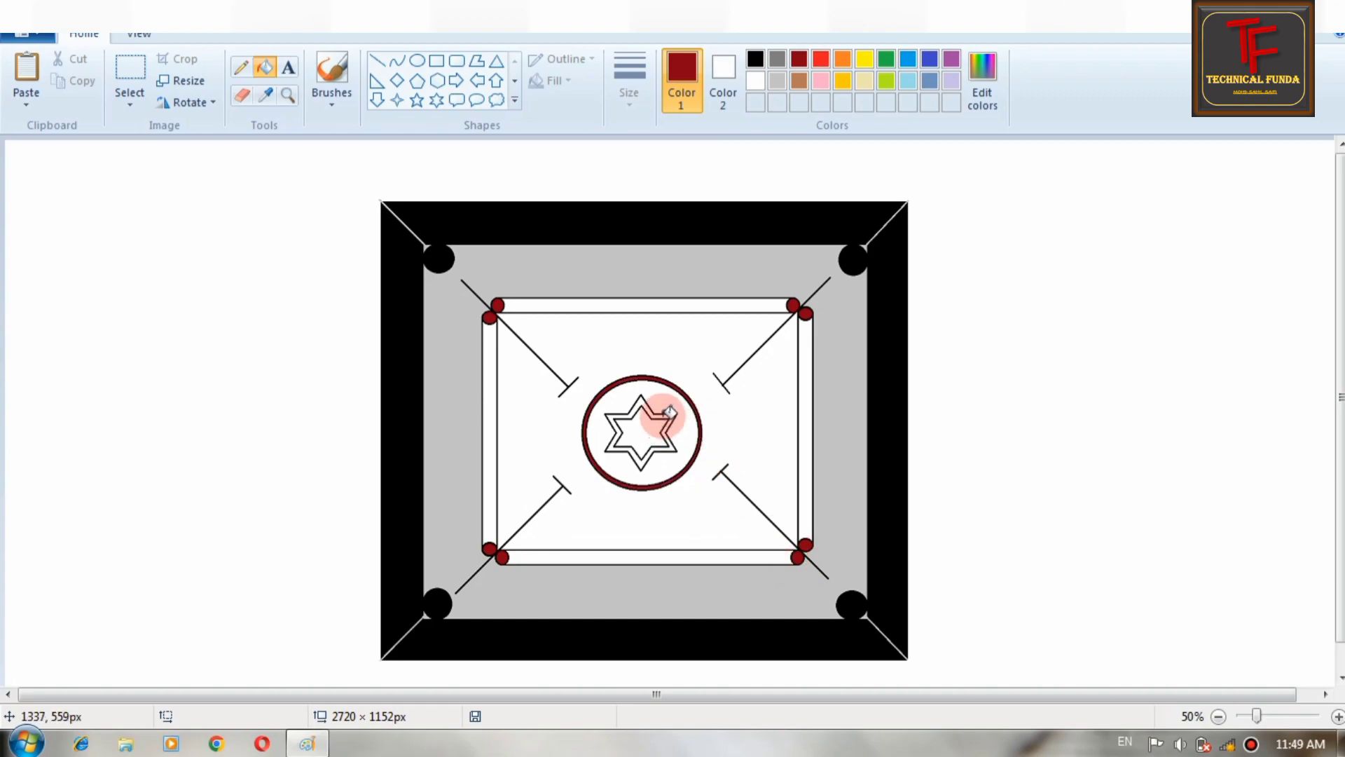
pyautogui.click(644, 400)
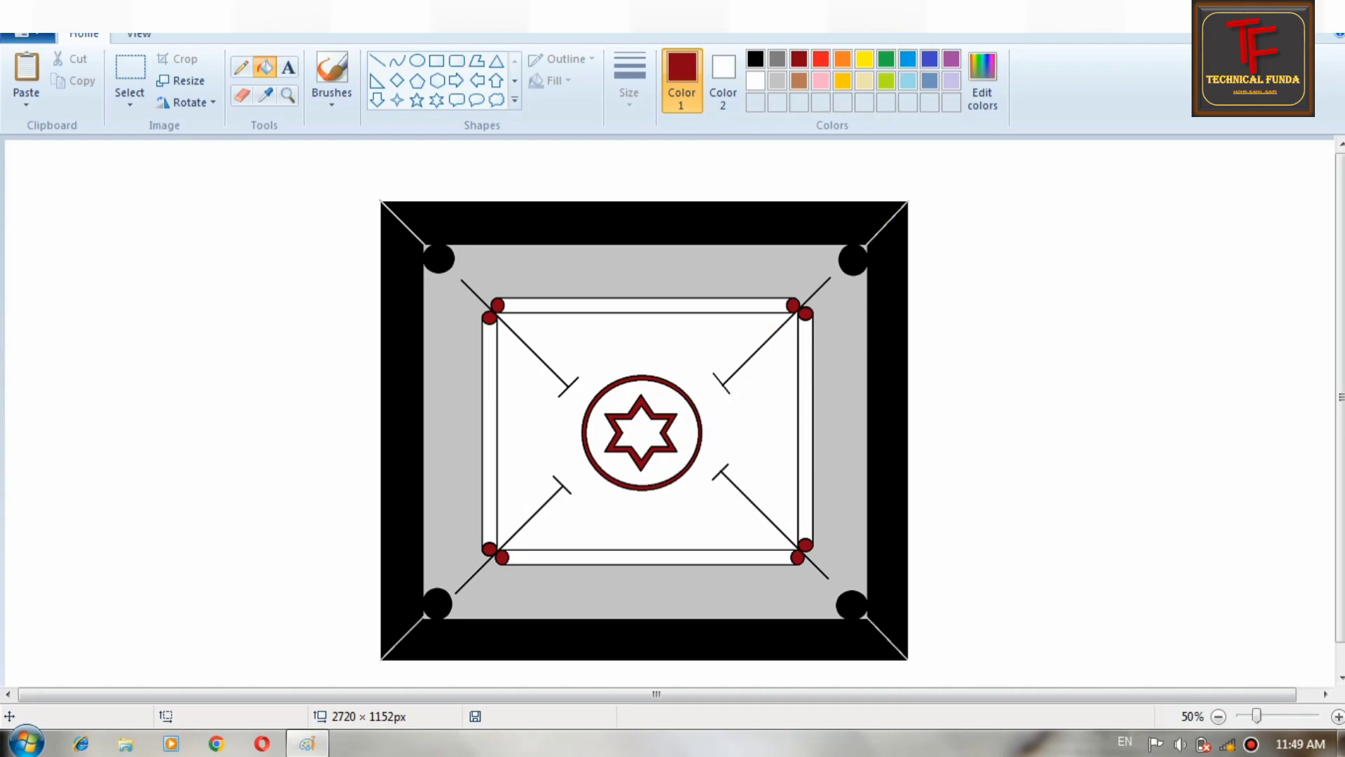
# Step: Fill the playing area inside the bars, around the center circle, with light gray
pyautogui.click(777, 80)
pyautogui.click(692, 326)
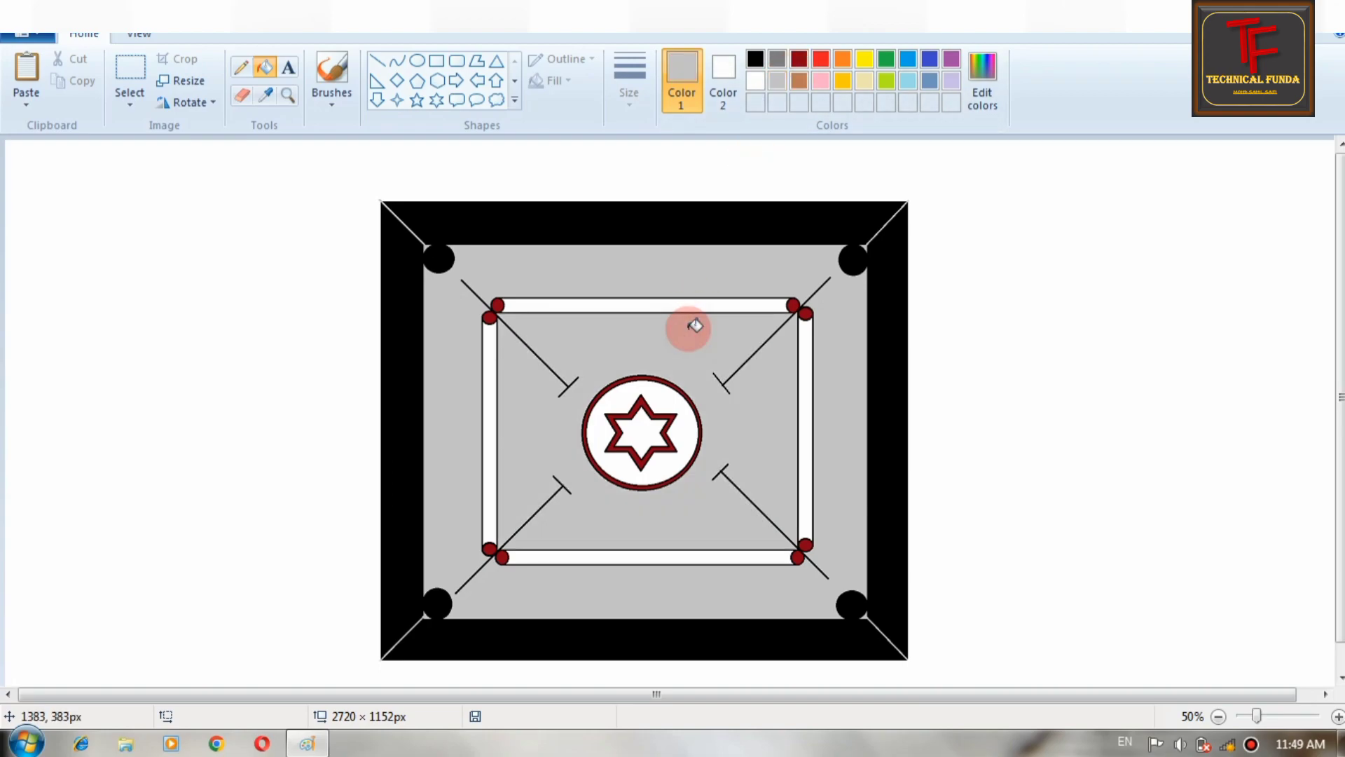
# Step: Fill the four bars between the dark red circles with purple and the area around the star in the center circle with gold
pyautogui.click(950, 59)
pyautogui.click(807, 344)
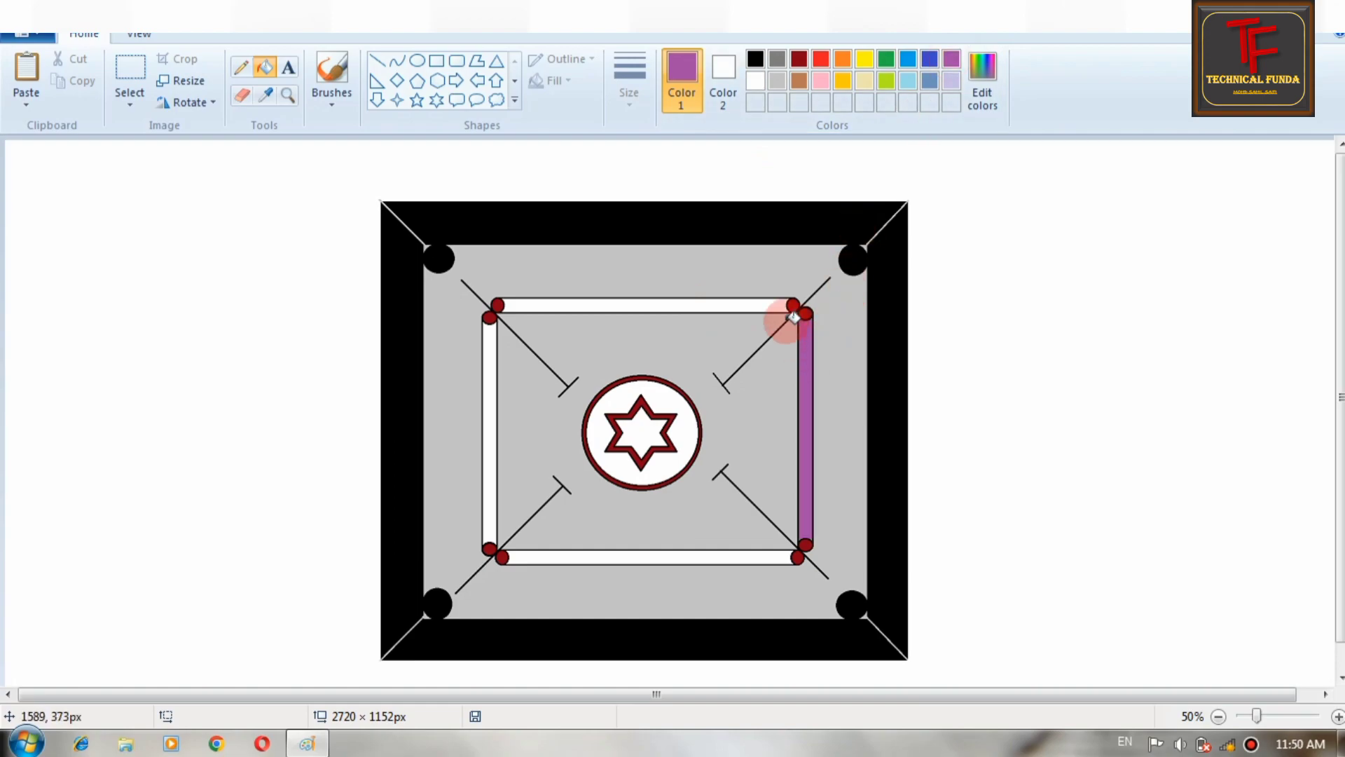
pyautogui.click(782, 305)
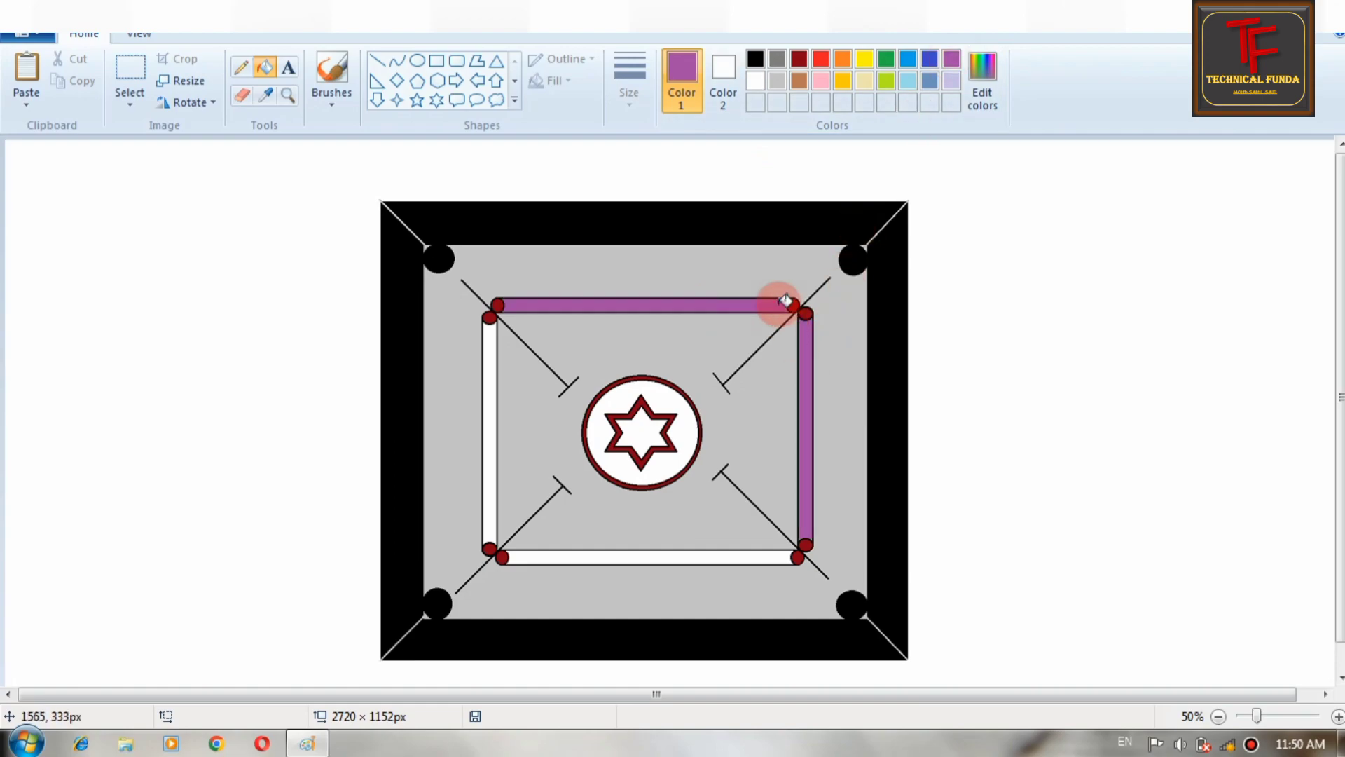
pyautogui.click(493, 359)
pyautogui.click(665, 554)
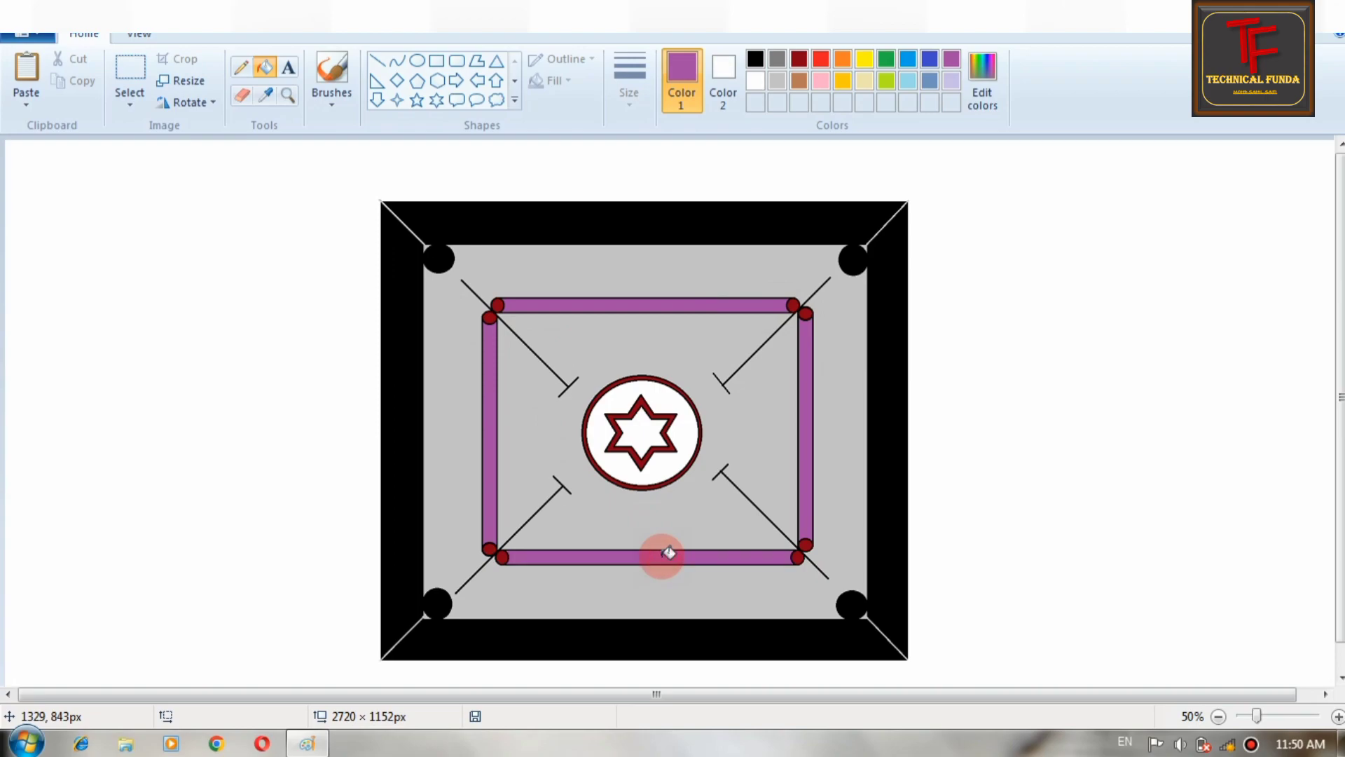
pyautogui.click(848, 81)
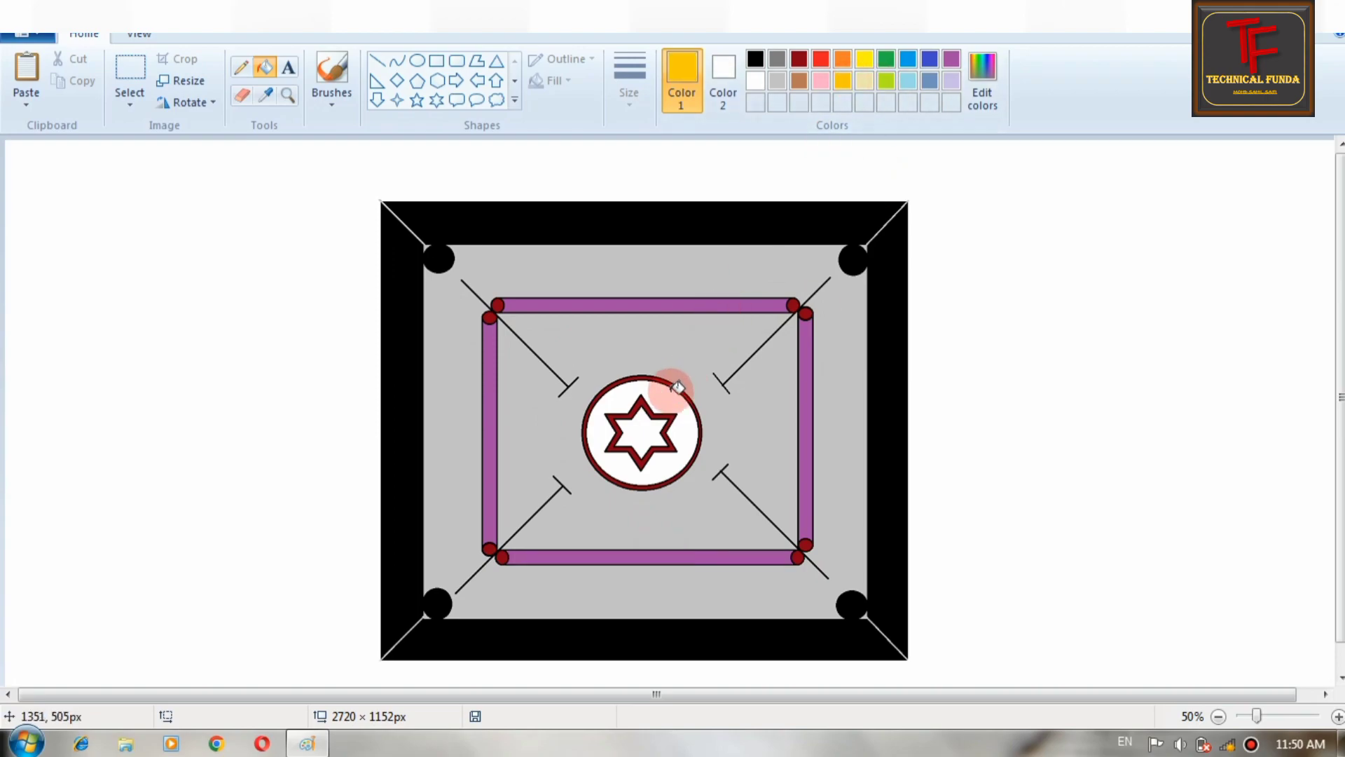
pyautogui.click(678, 388)
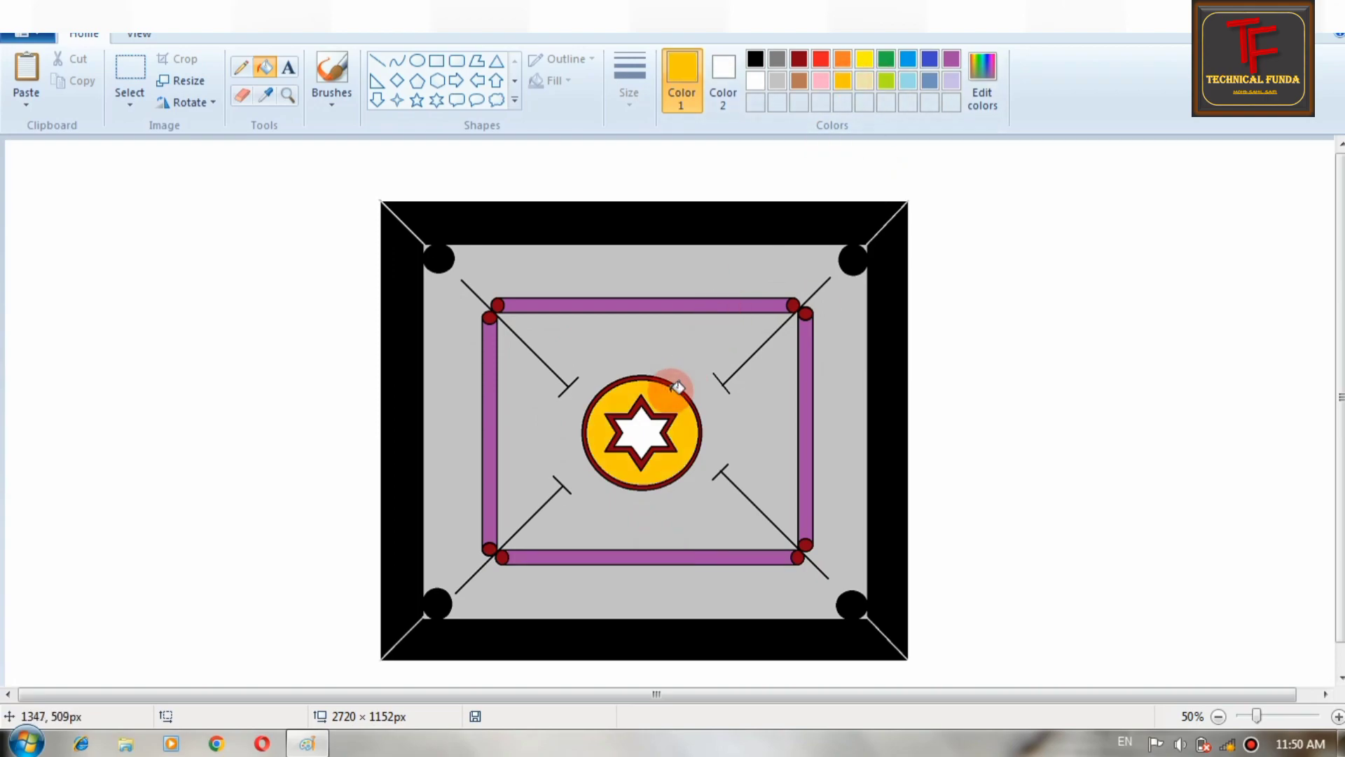
# Step: Draw a red heart about 45 × 47 px in the middle of the star and fill it with red
pyautogui.click(515, 98)
pyautogui.click(378, 119)
pyautogui.moveTo(631, 424); pyautogui.dragTo(653, 446)
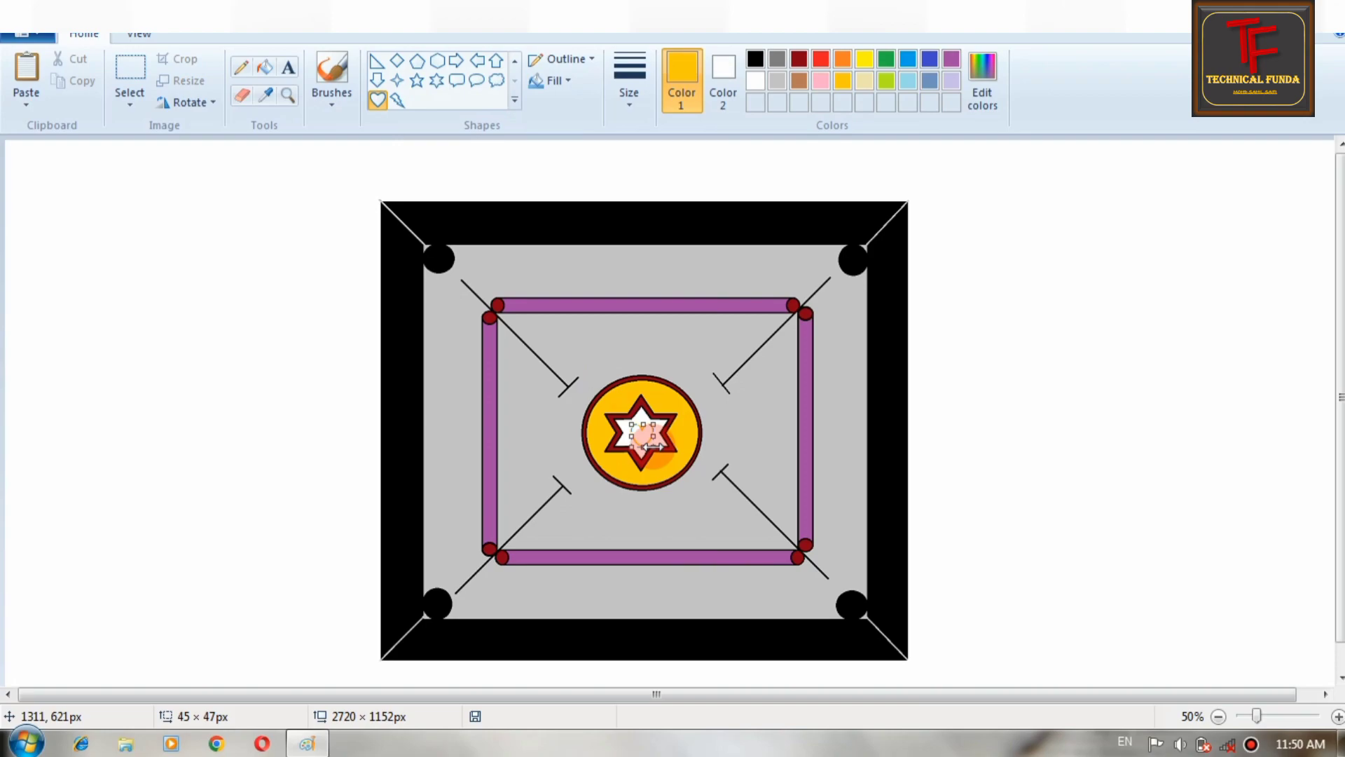
pyautogui.click(821, 59)
pyautogui.click(1086, 356)
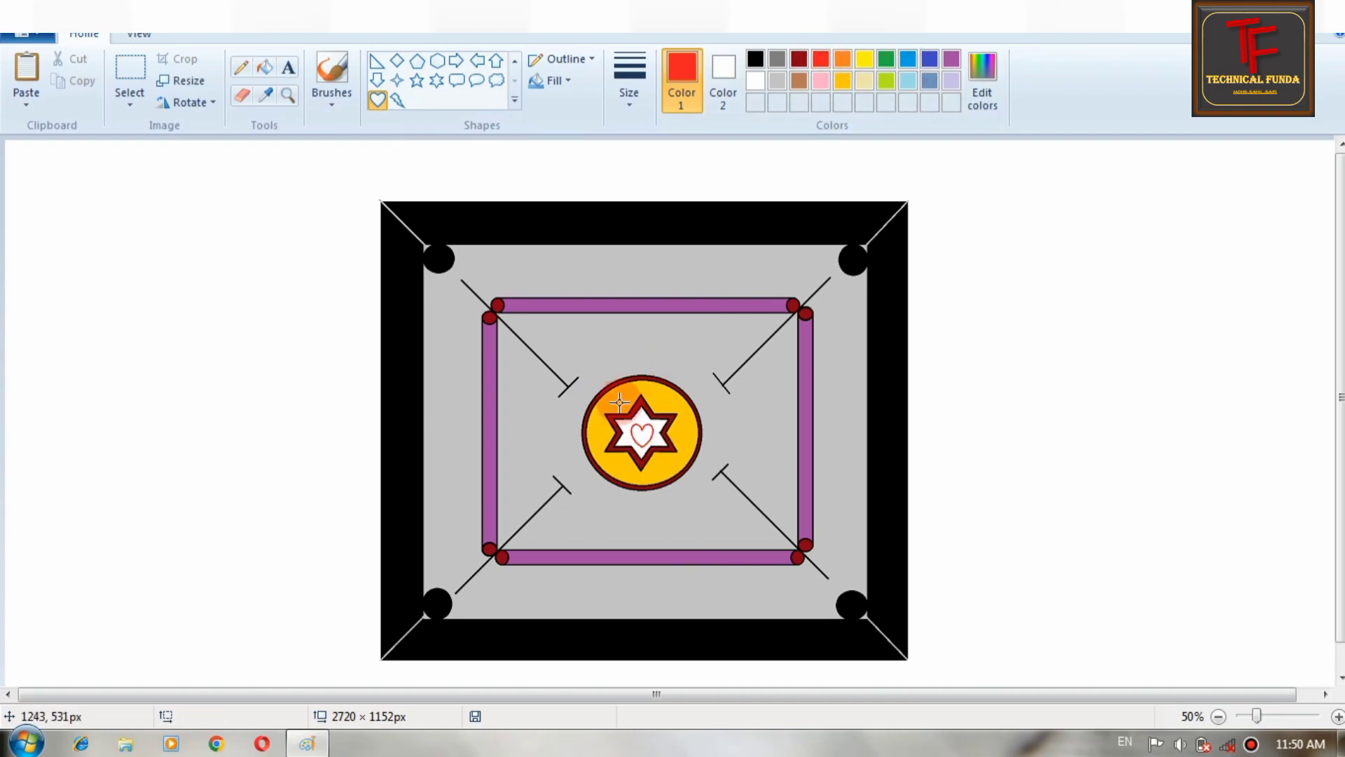
pyautogui.click(265, 66)
pyautogui.click(644, 433)
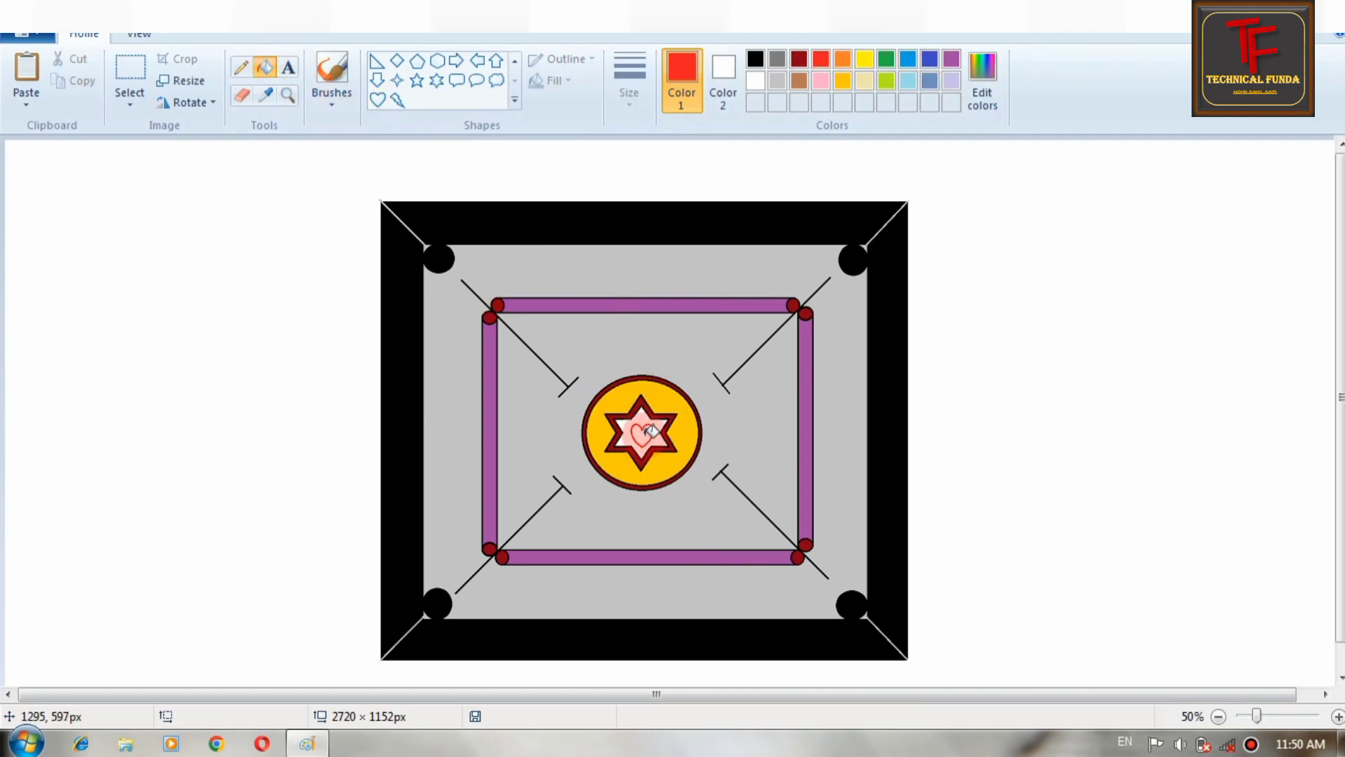
pyautogui.click(1011, 437)
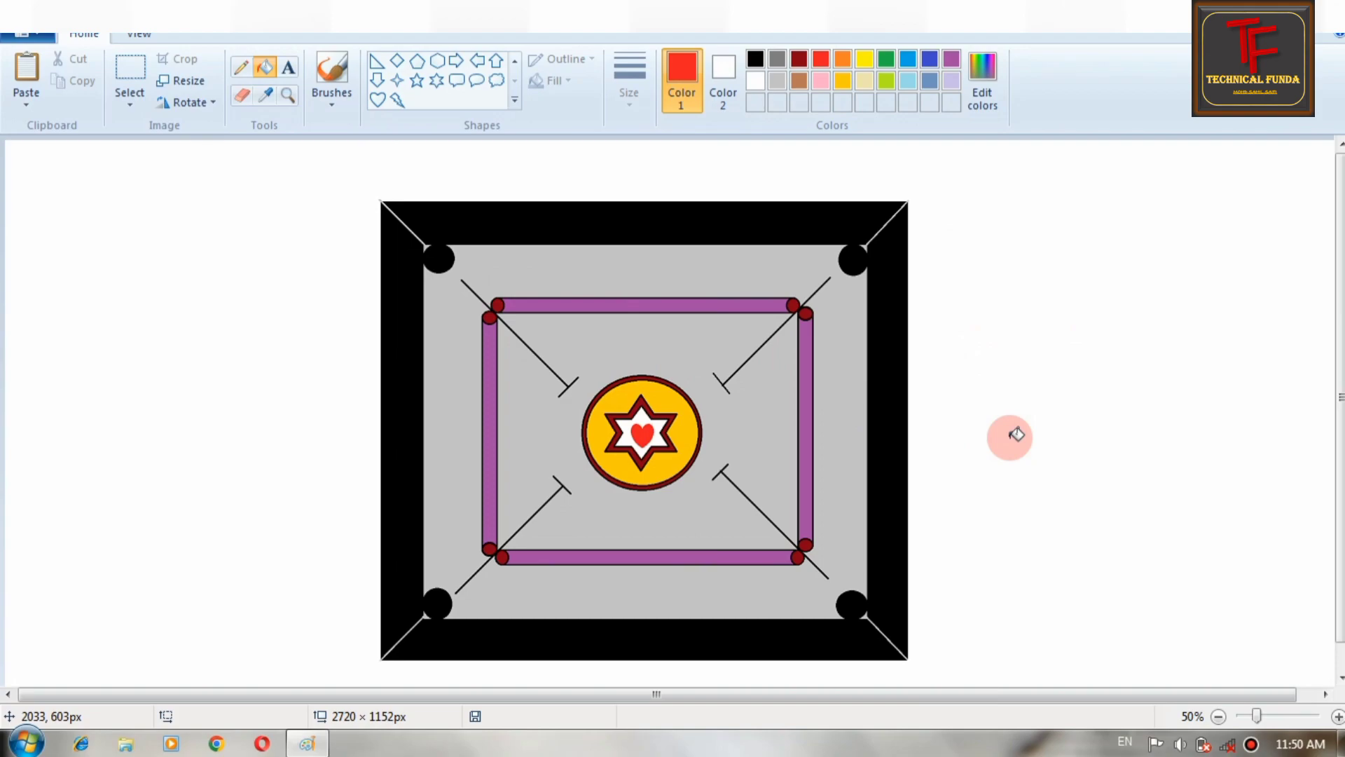
# Step: Add the red title "TECHNICAL FUNDA" just above the board's top edge, with the text box starting near the frame's left corner
pyautogui.moveTo(1341, 273)
pyautogui.mouseDown()
pyautogui.moveTo(1341, 300)
pyautogui.moveTo(1341, 272)
pyautogui.mouseUp()
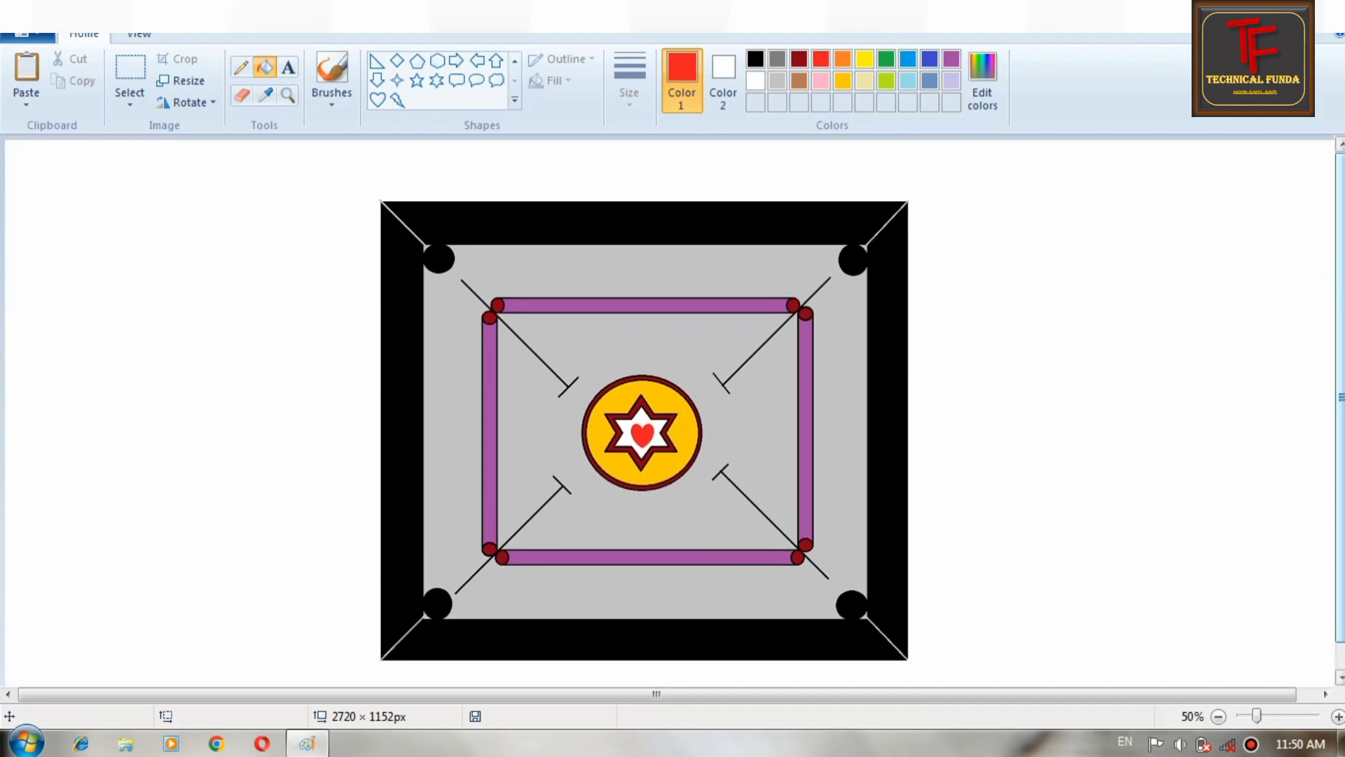
pyautogui.click(288, 69)
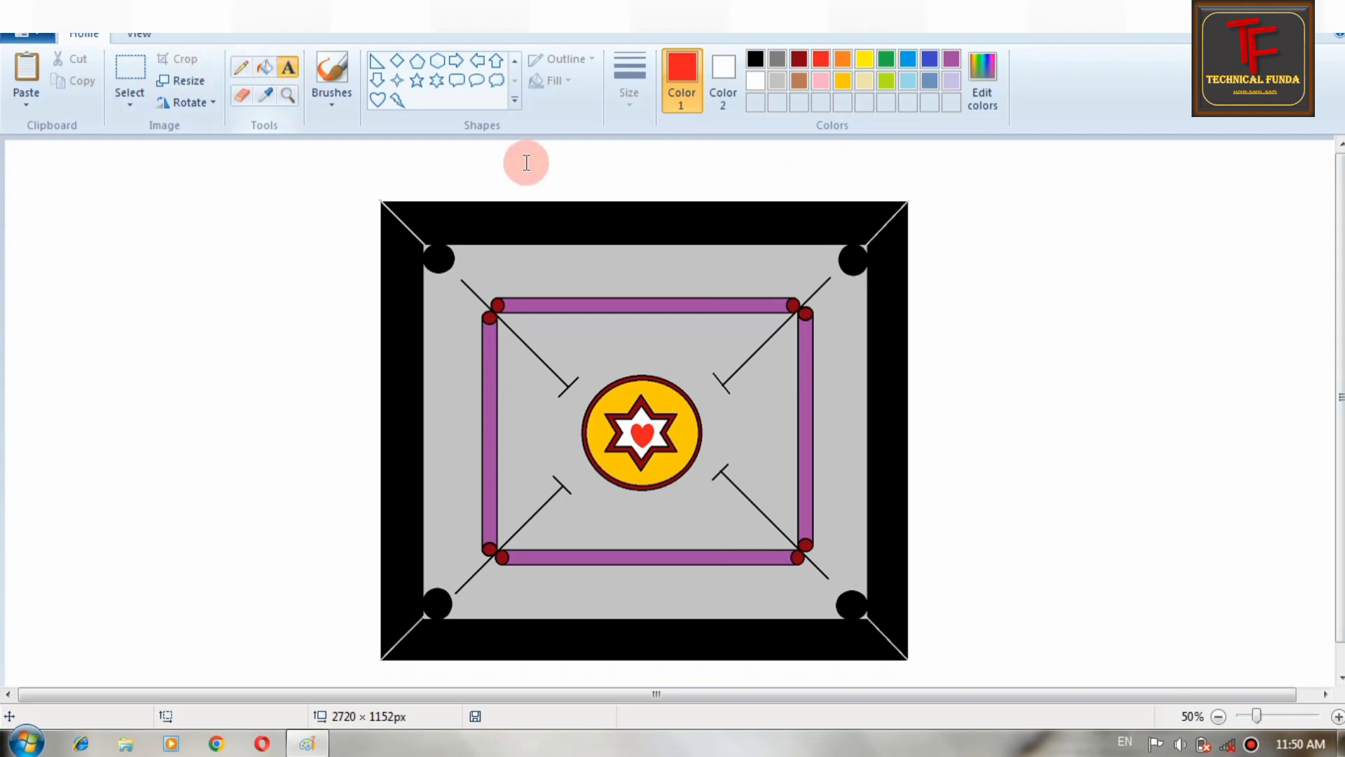
pyautogui.click(507, 186)
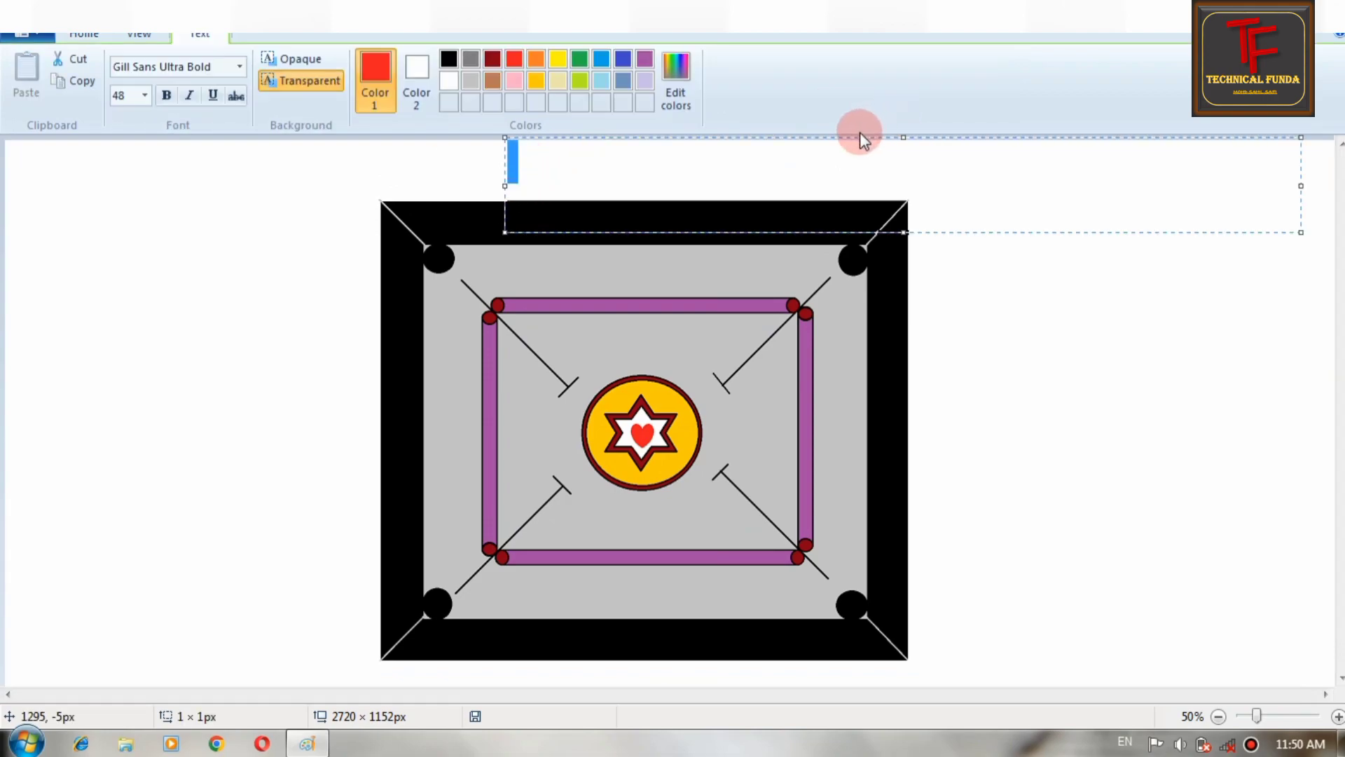
pyautogui.moveTo(859, 137); pyautogui.dragTo(755, 145)
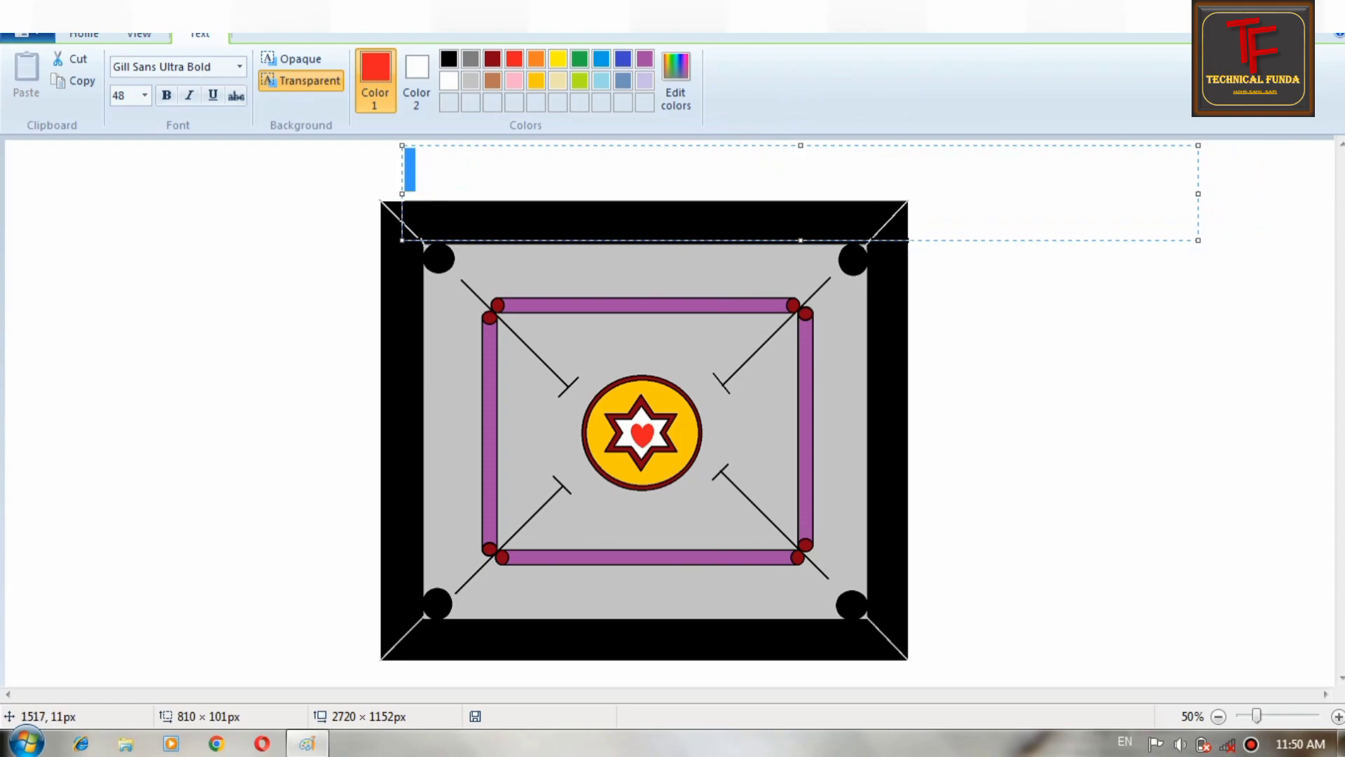
pyautogui.write('TECHNICA')
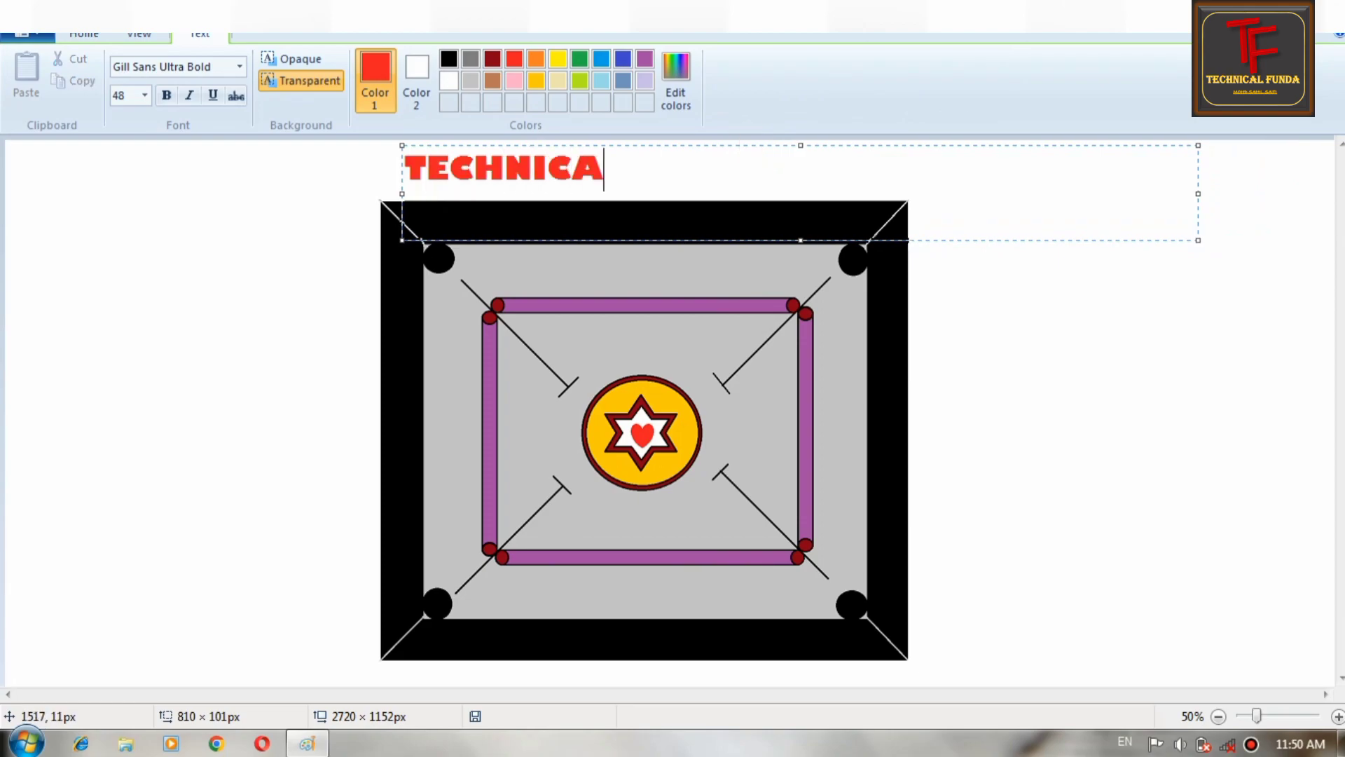
pyautogui.write('L FUNDA')
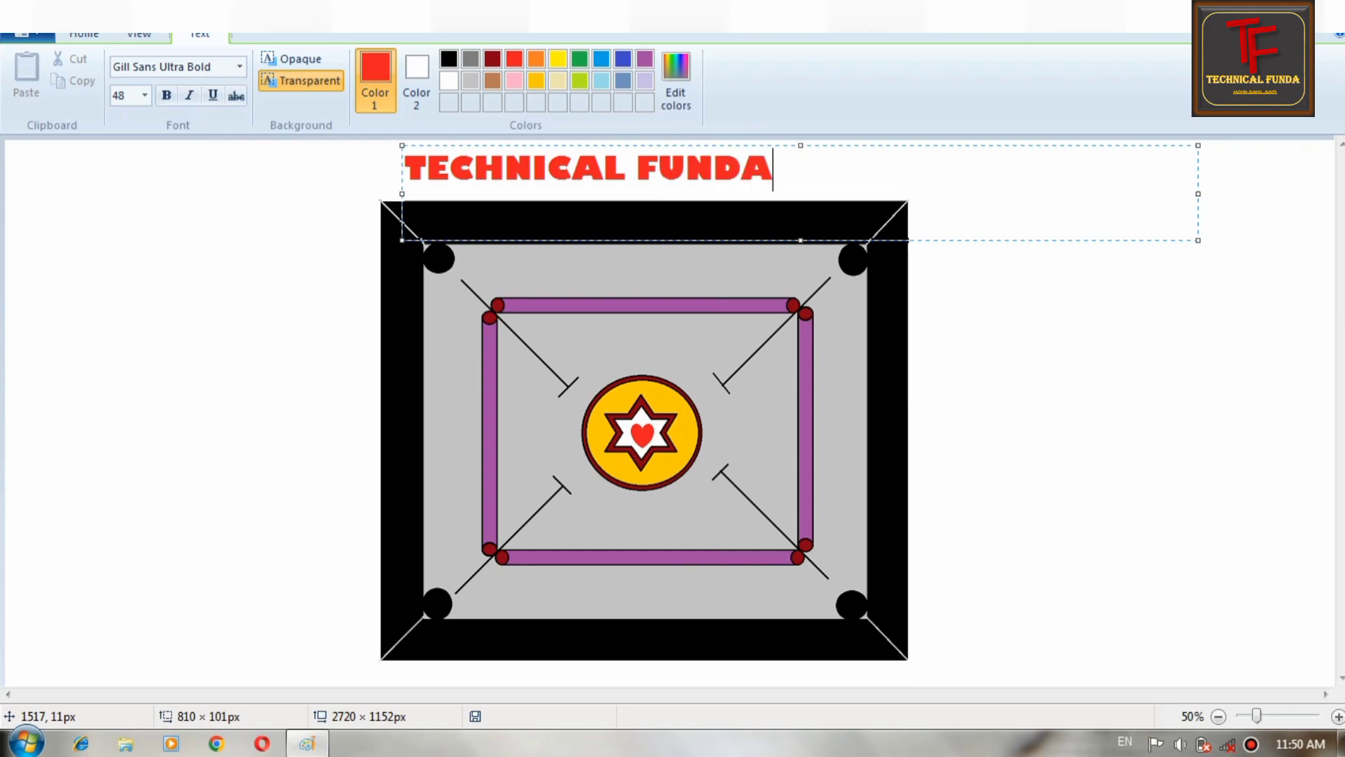